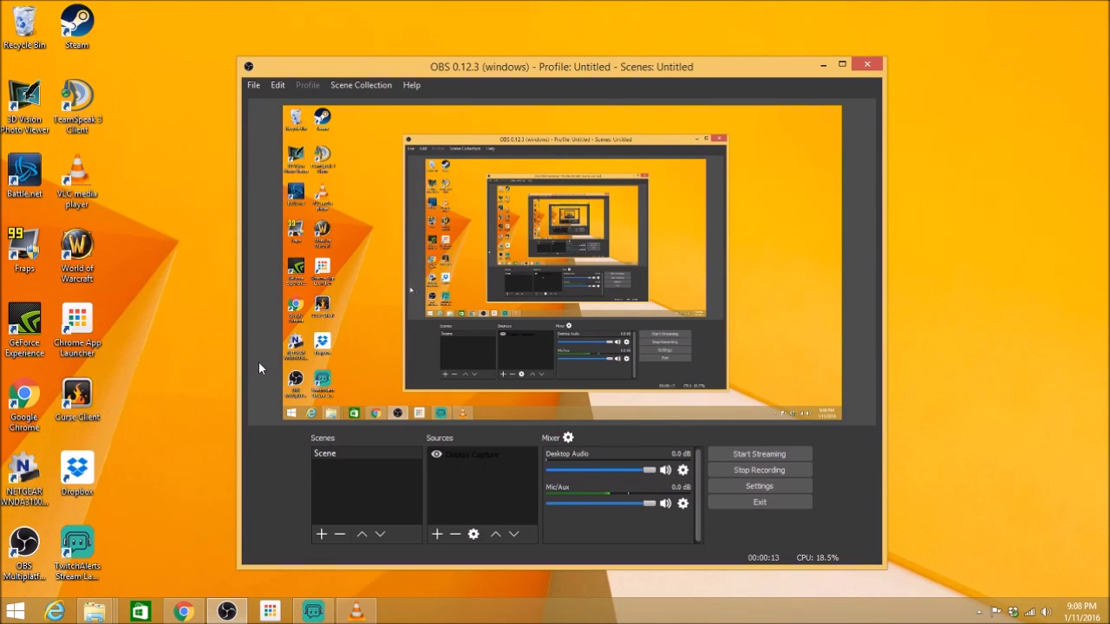
In Settings, switch the theme to Default, go back to Dark, and show the Stream page.
click(763, 486)
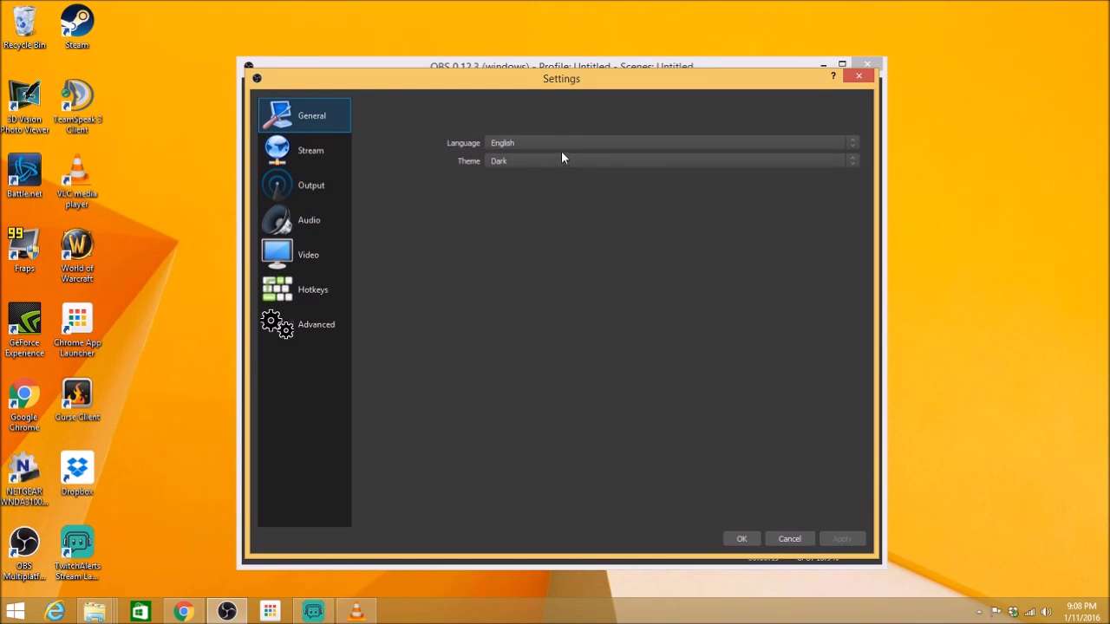
click(507, 160)
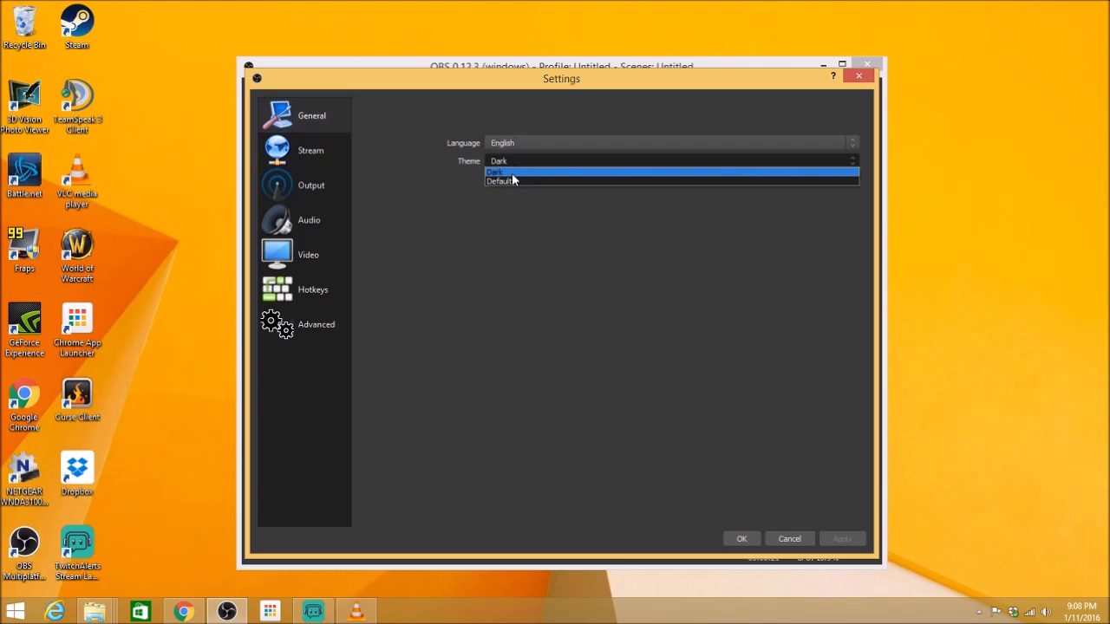
click(511, 173)
click(534, 161)
click(537, 182)
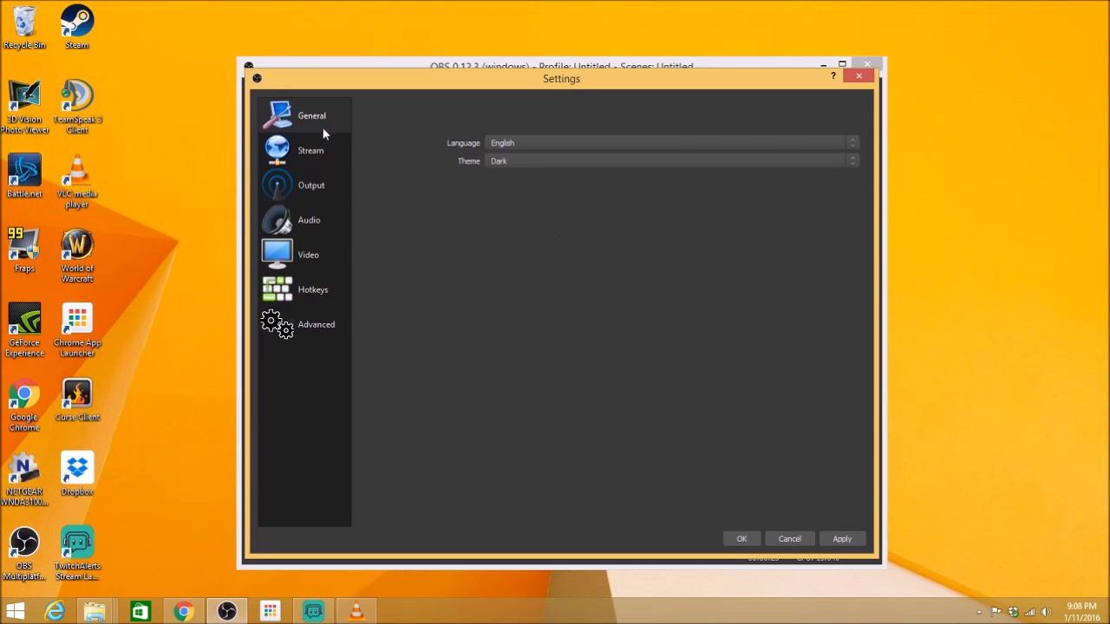
click(311, 150)
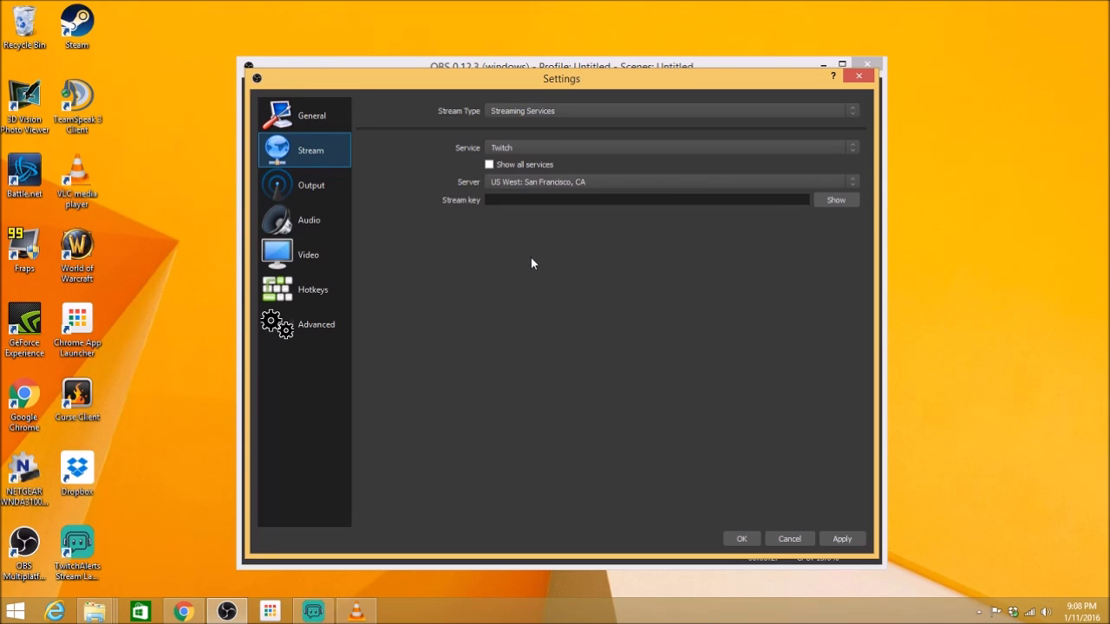
Keep Twitch as the streaming service and choose the US East: New York, NY server.
click(554, 149)
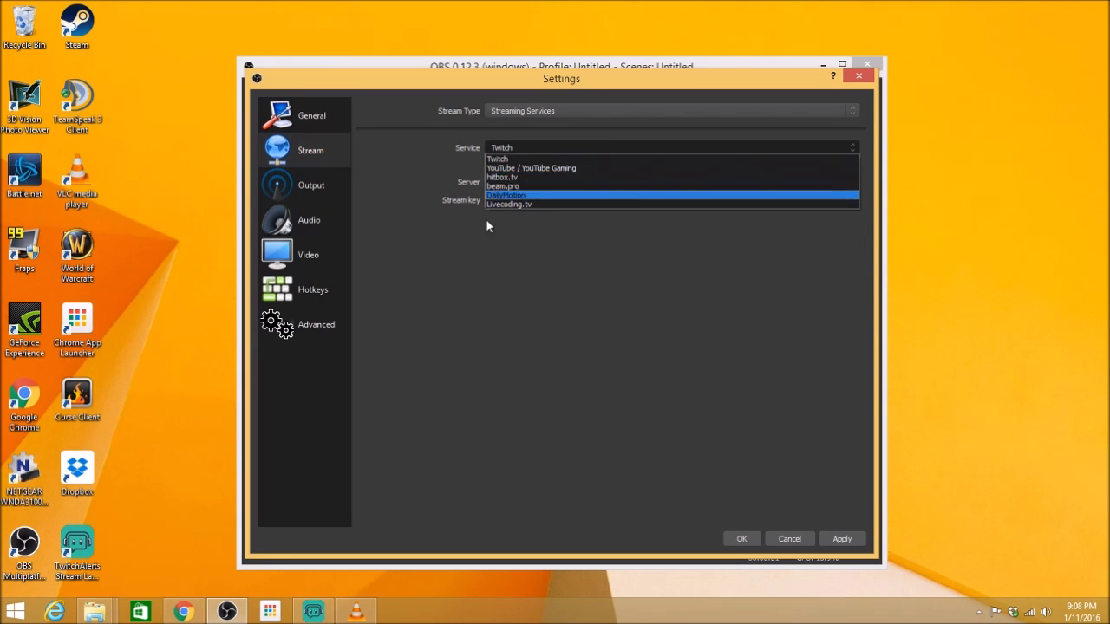
click(618, 300)
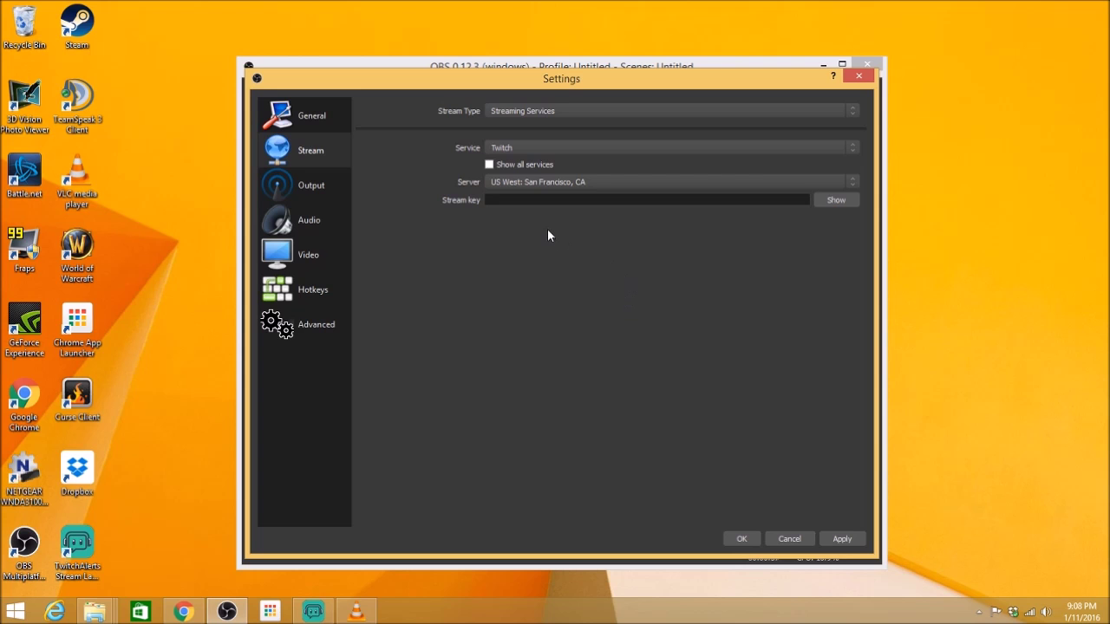
click(562, 182)
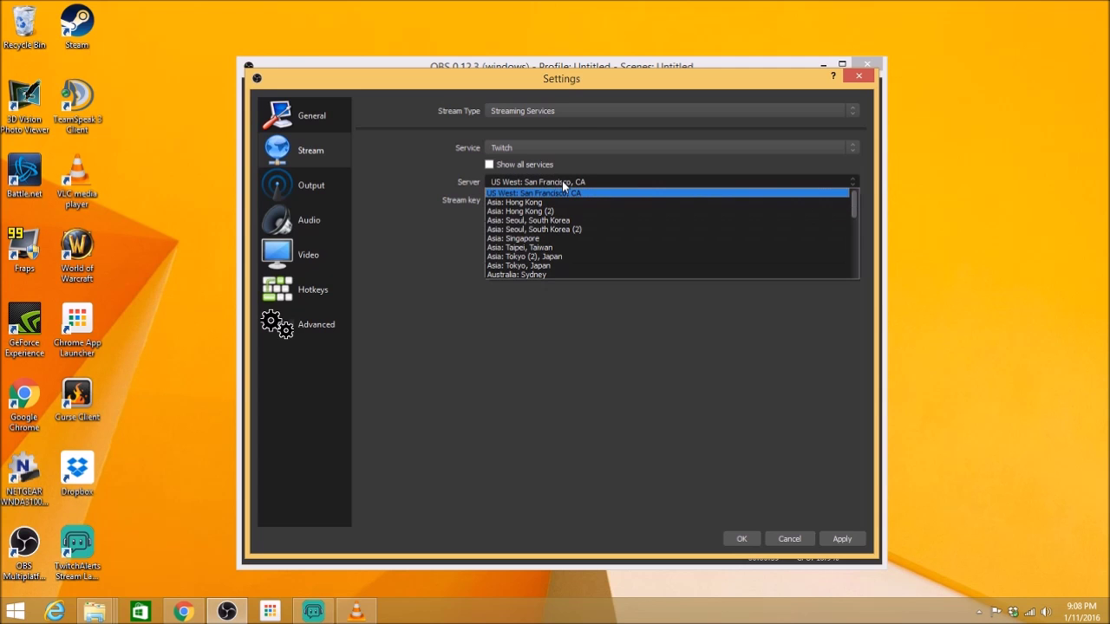
scroll(573, 237, down, 8)
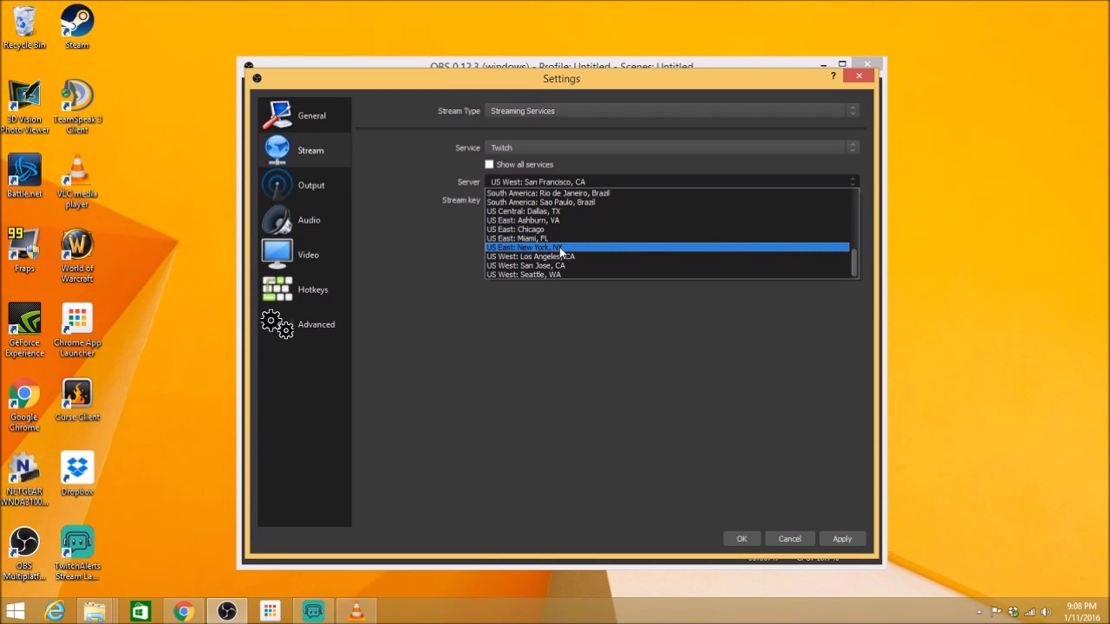
click(559, 248)
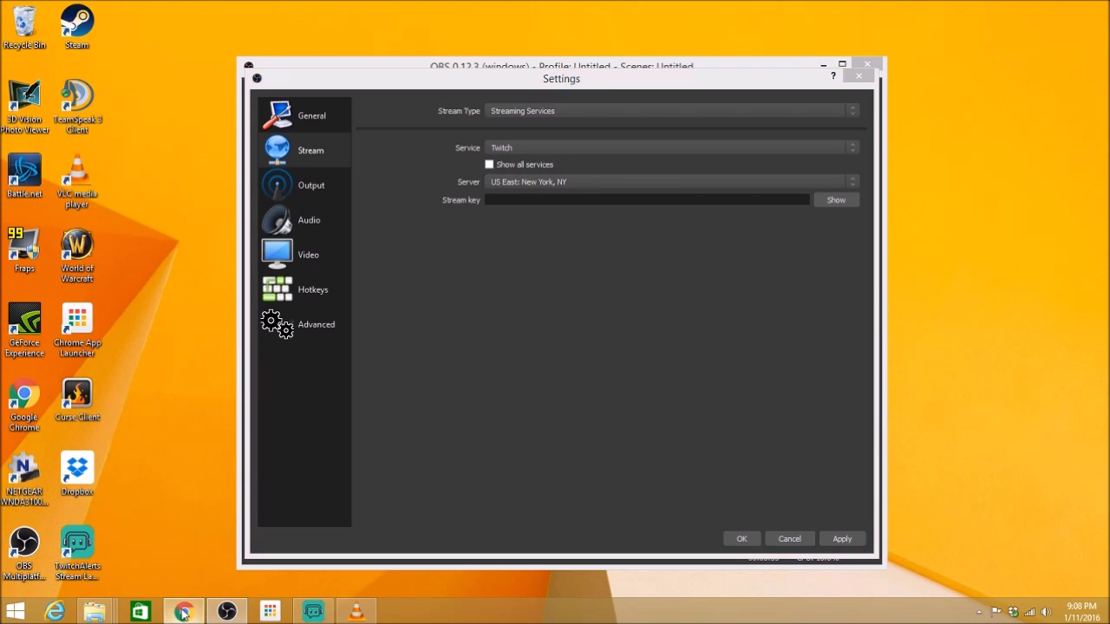
click(198, 553)
Open the Twitch channel dashboard's Stream Key page, reveal the key and dismiss the warning.
click(164, 8)
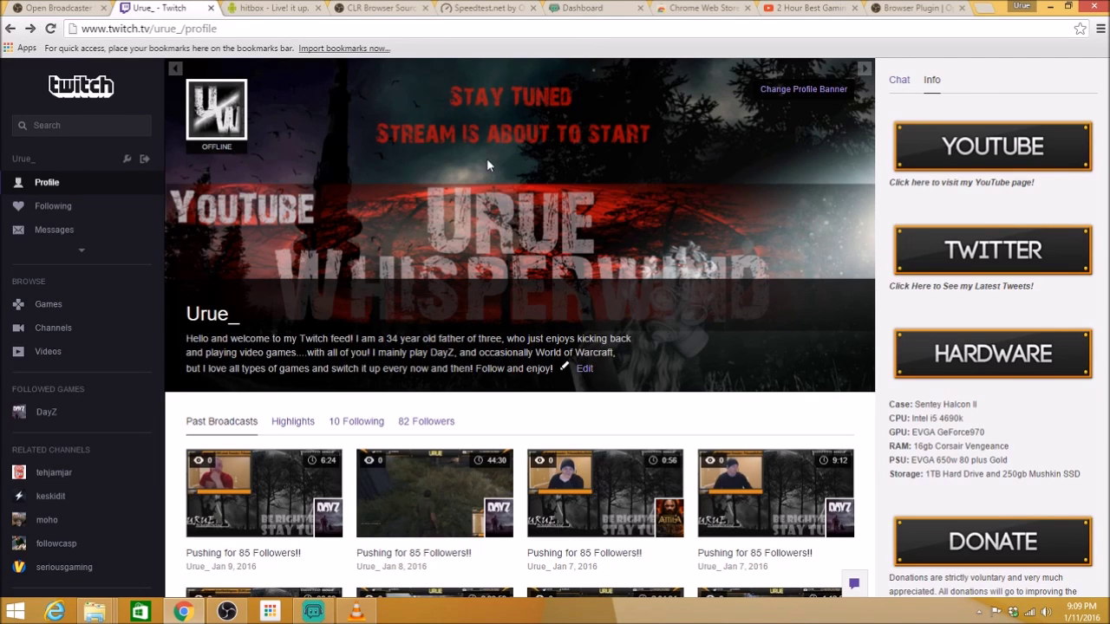
click(48, 184)
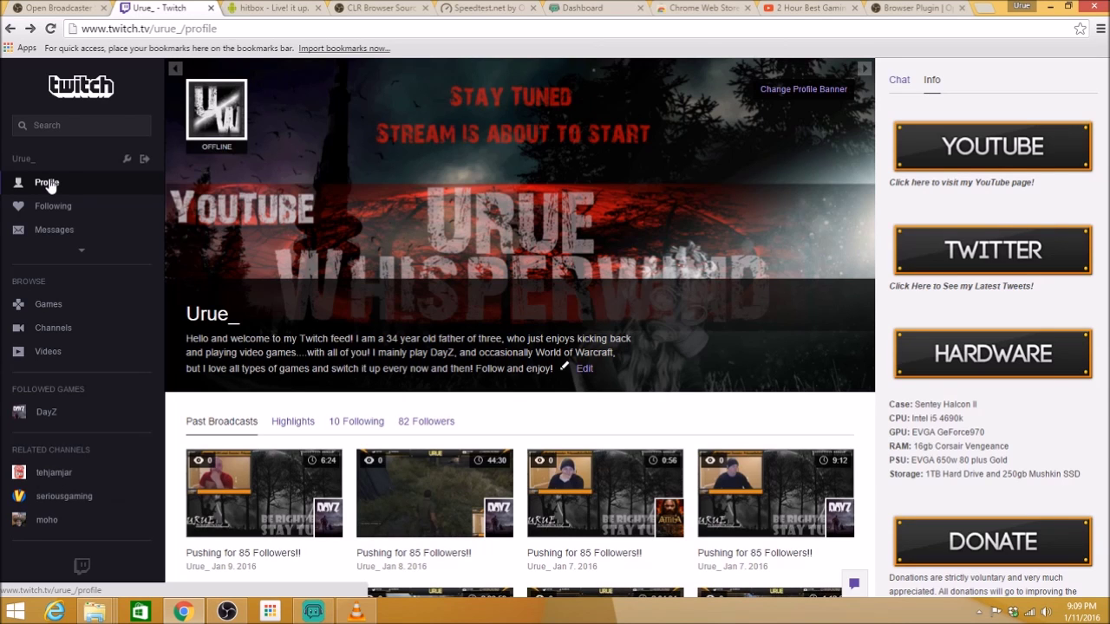
click(109, 257)
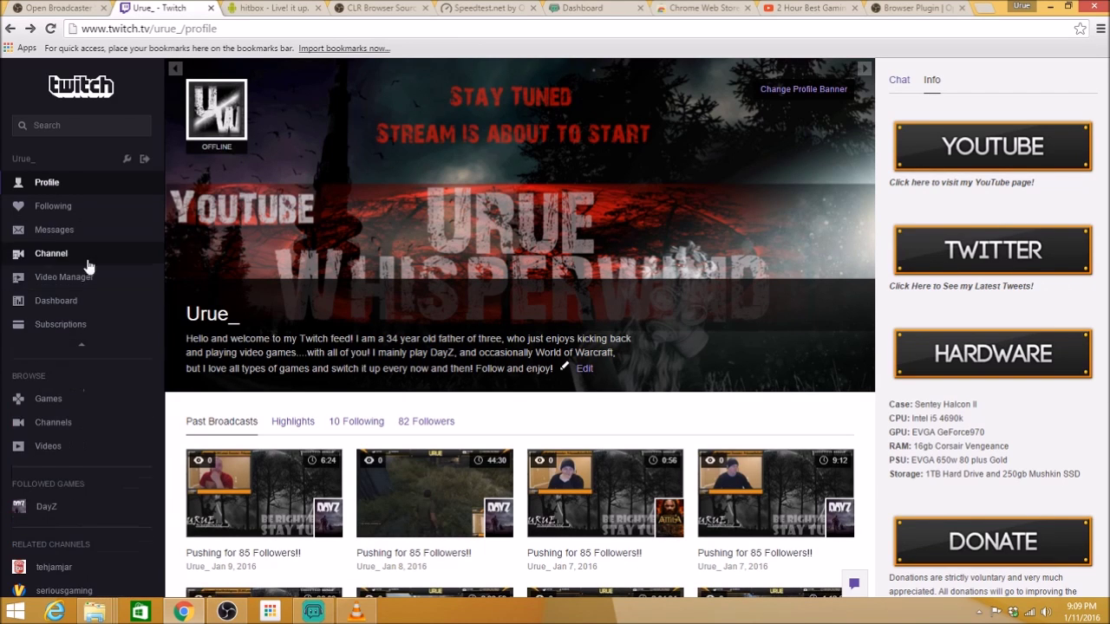
click(59, 308)
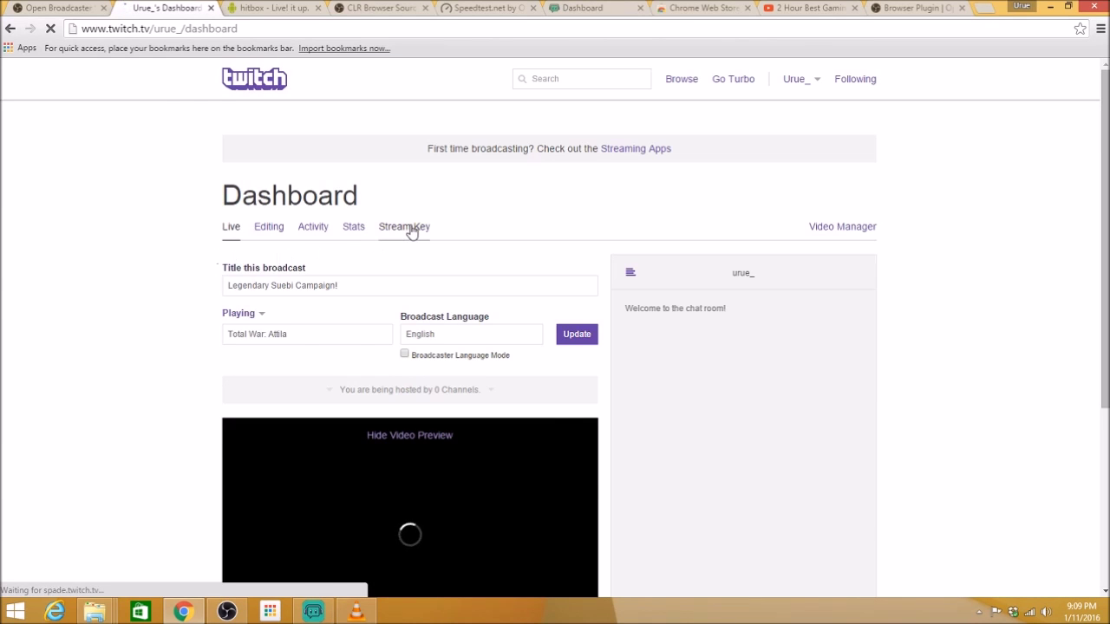
click(411, 228)
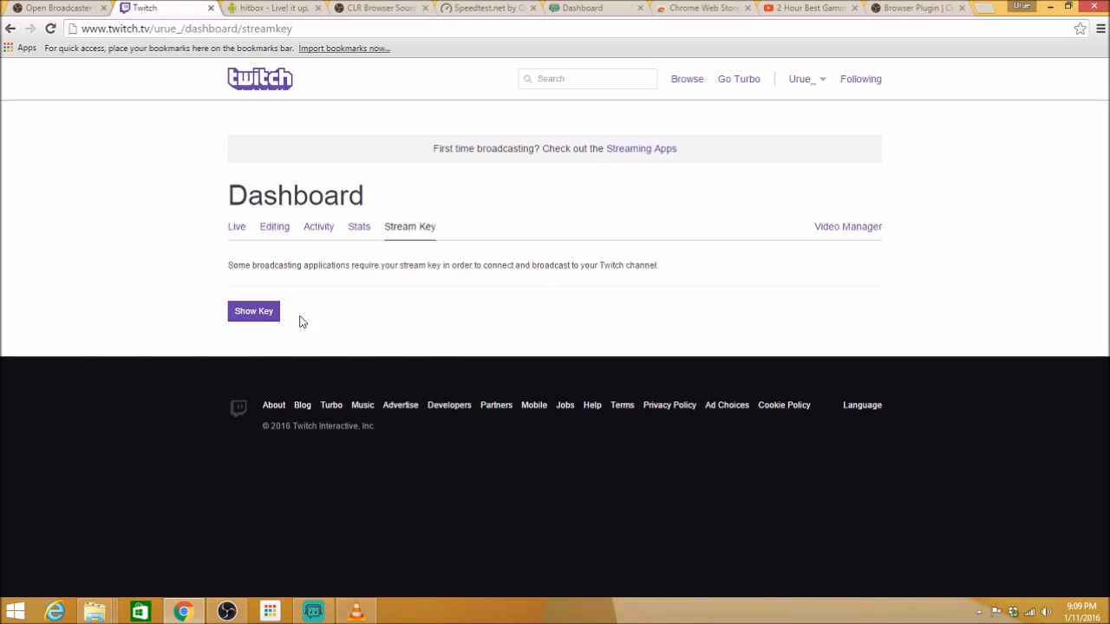
click(267, 315)
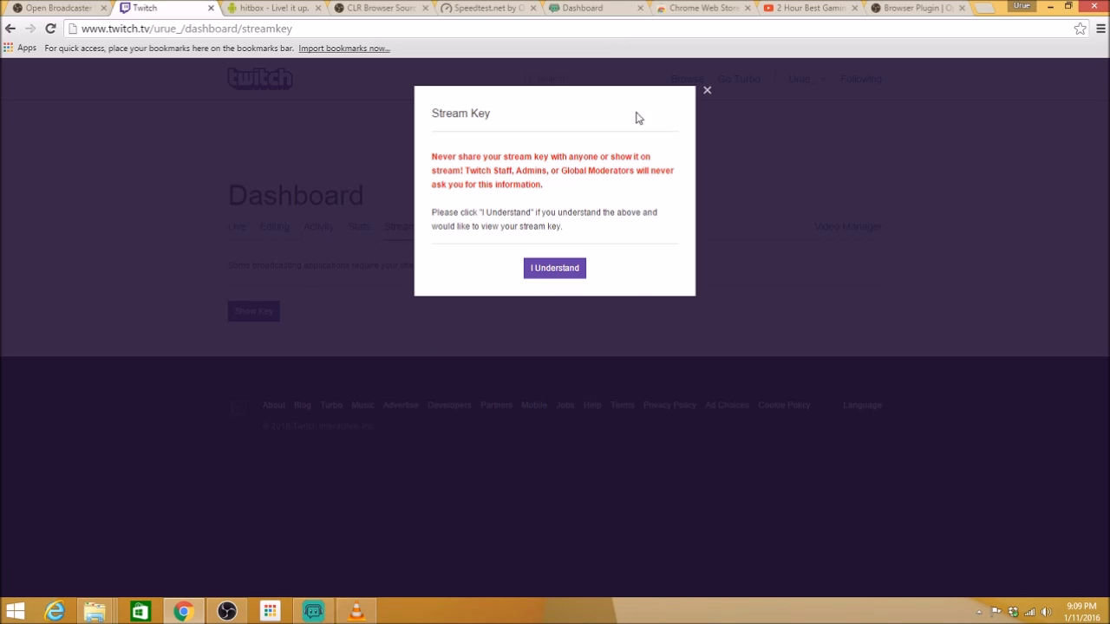
click(706, 90)
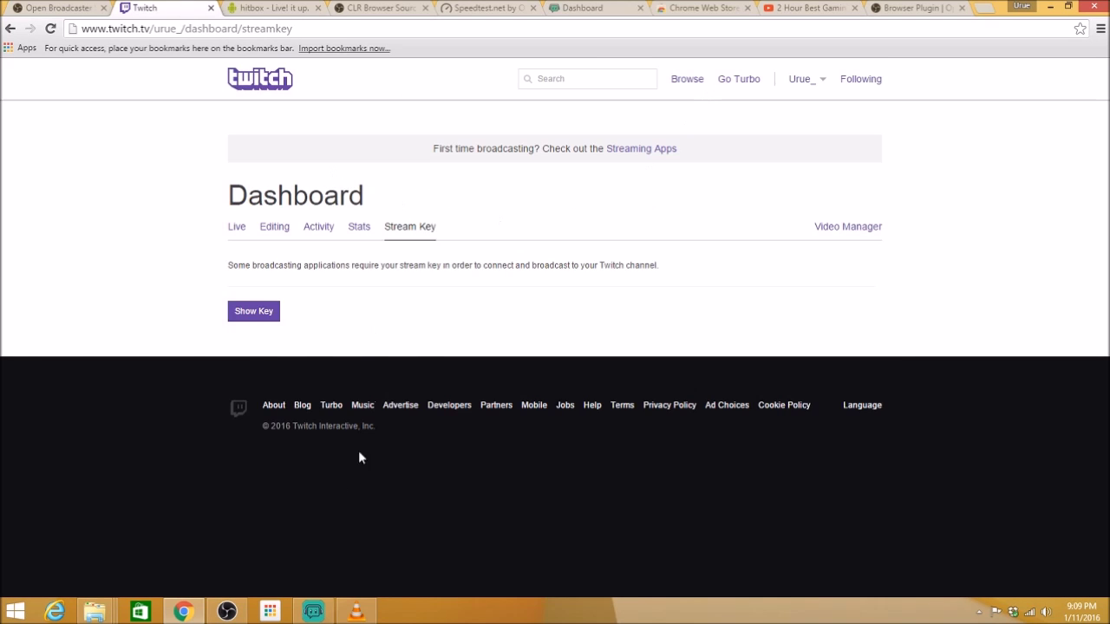
Paste the Twitch stream key into the Stream key field, then change the service to hitbox.tv.
click(228, 612)
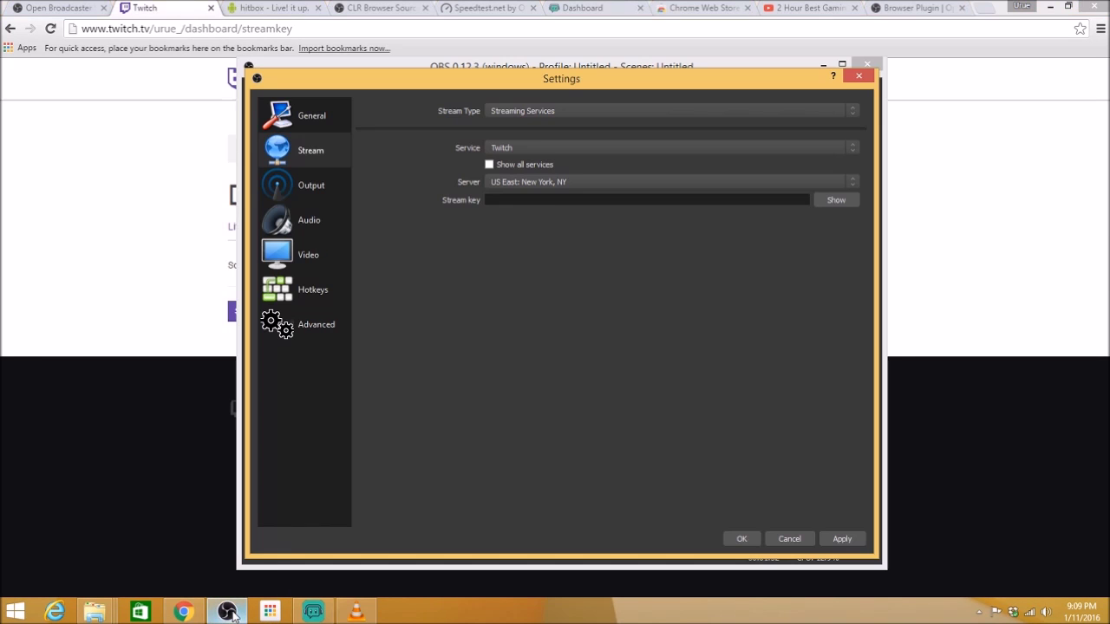
right_click(538, 200)
click(554, 282)
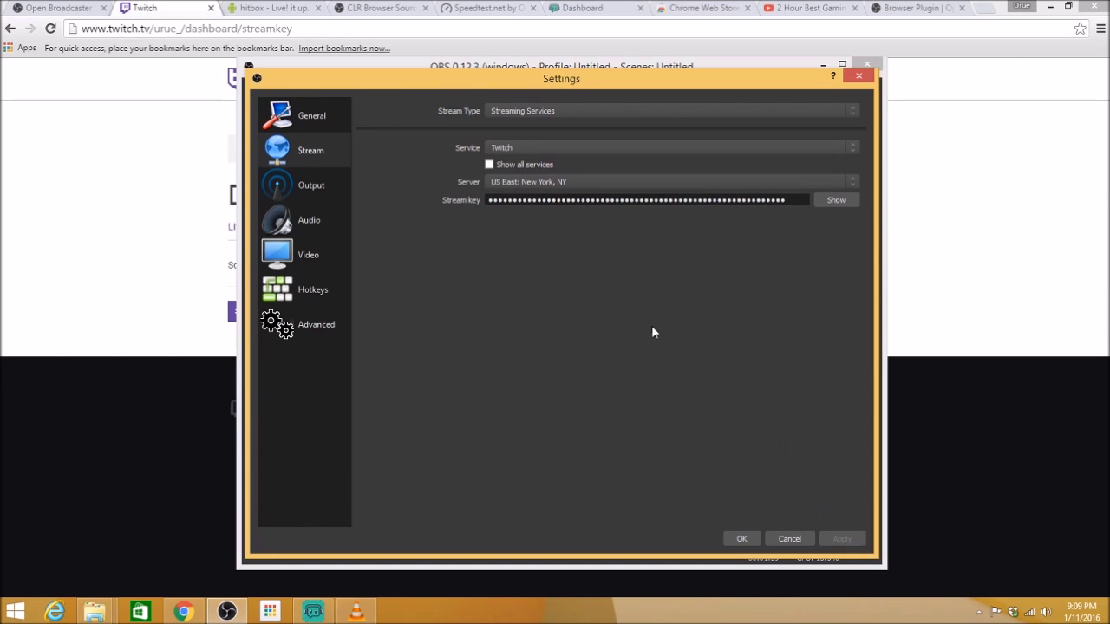
click(517, 149)
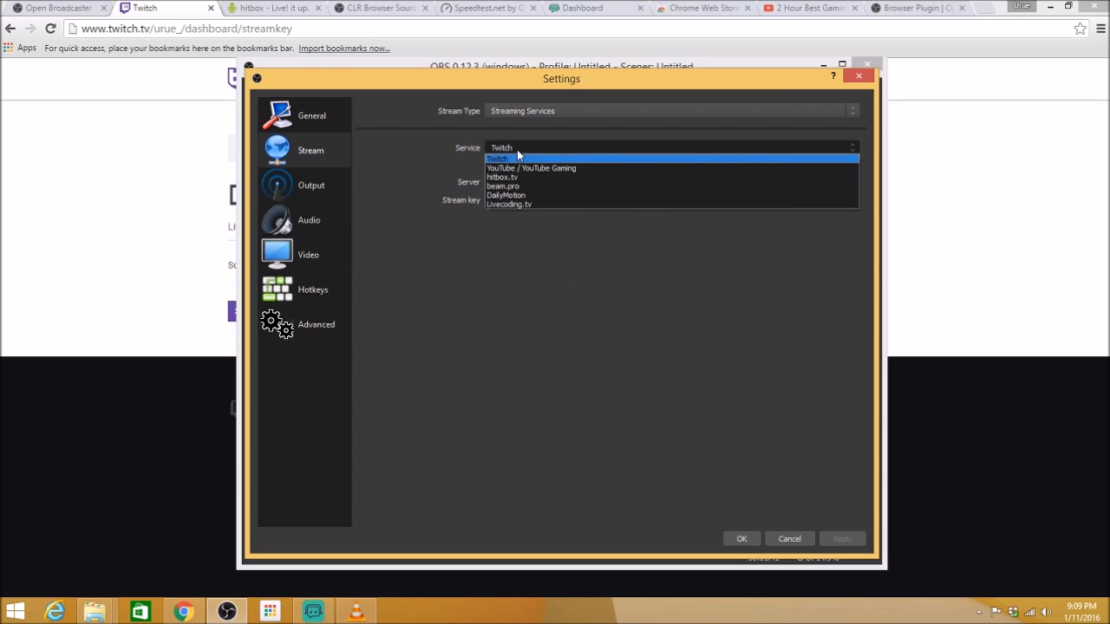
click(513, 176)
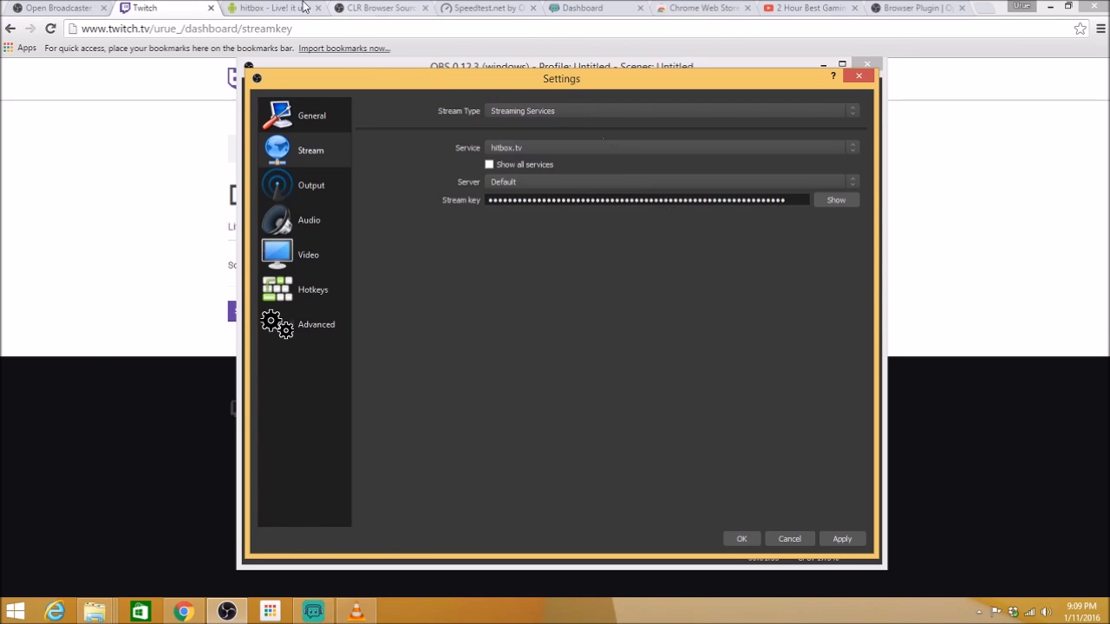
In the hitbox tab, go to Live Stream Settings from the avatar menu.
click(261, 11)
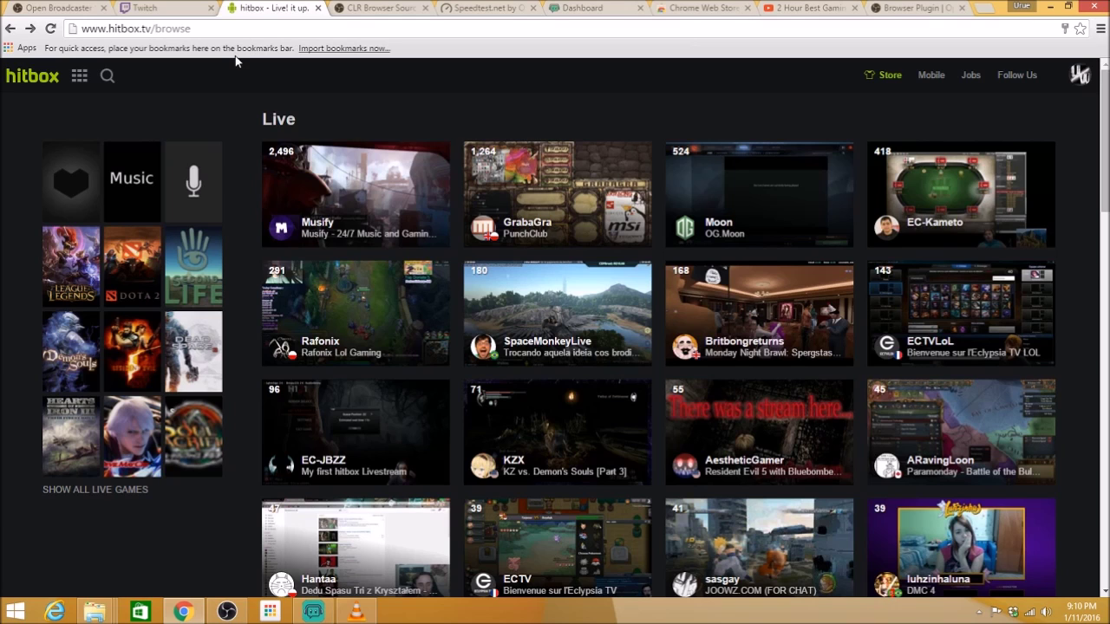
mouse_move(1079, 76)
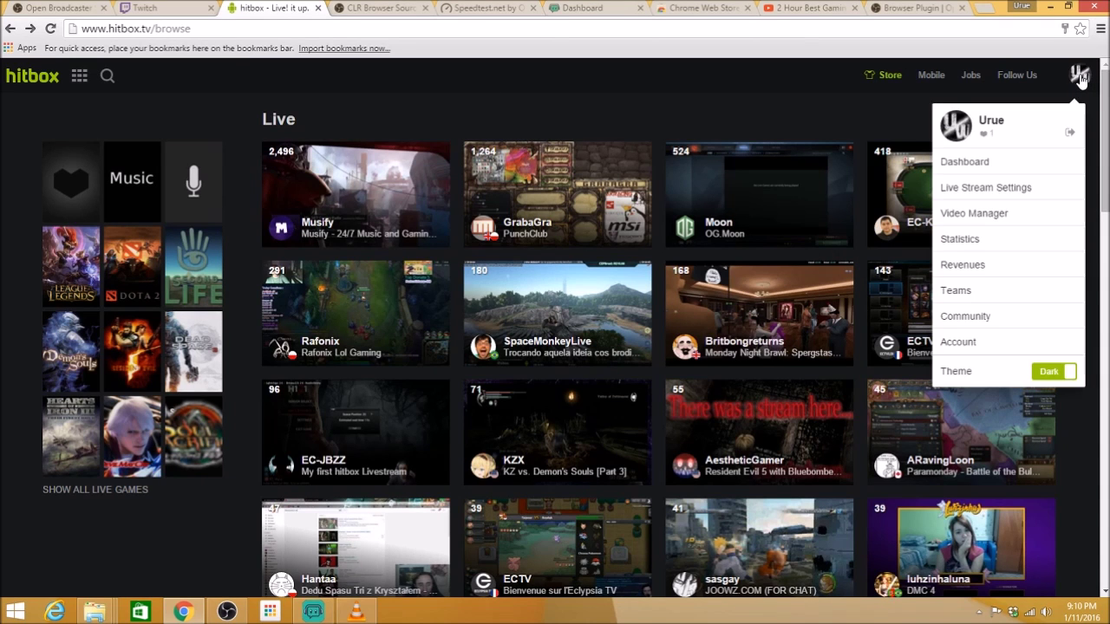
click(998, 198)
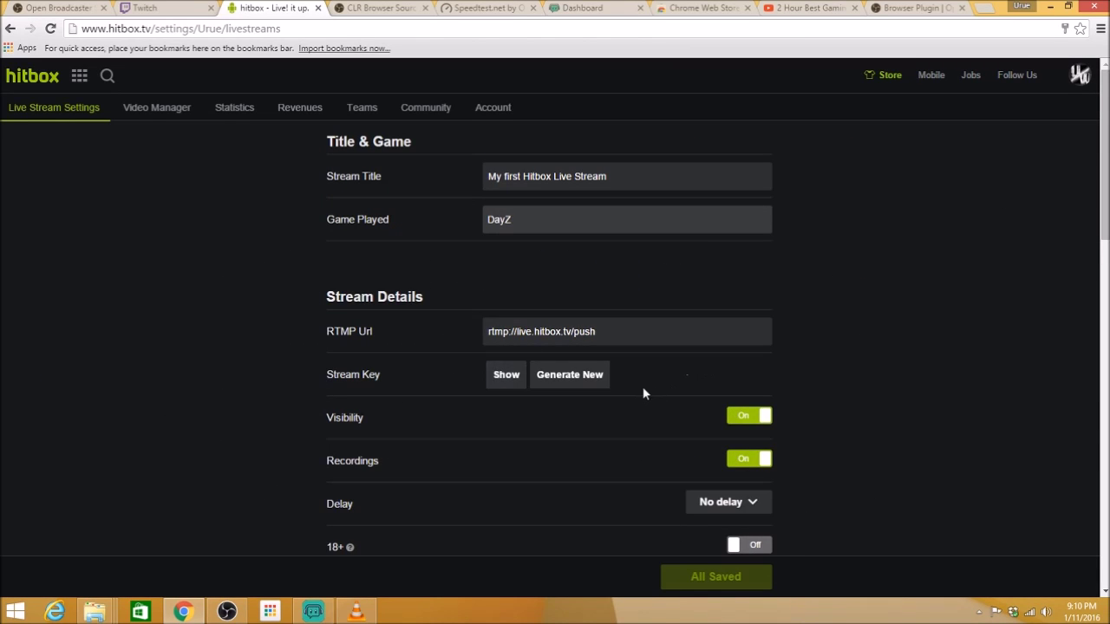
Choose YouTube / YouTube Gaming as the OBS streaming service and switch to the YouTube tab.
click(230, 609)
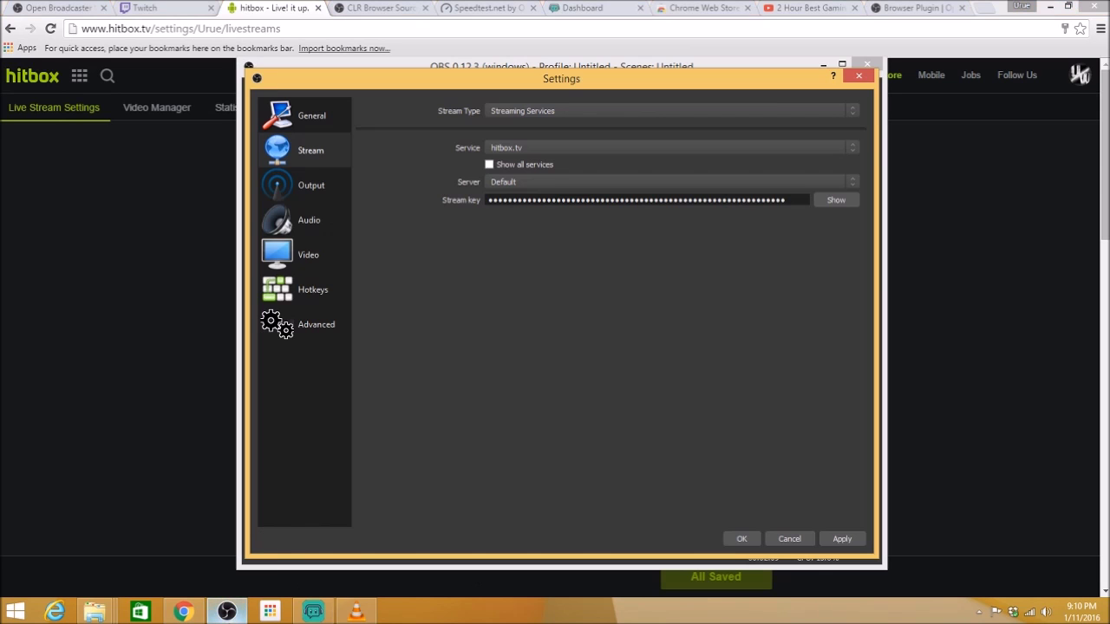
click(540, 149)
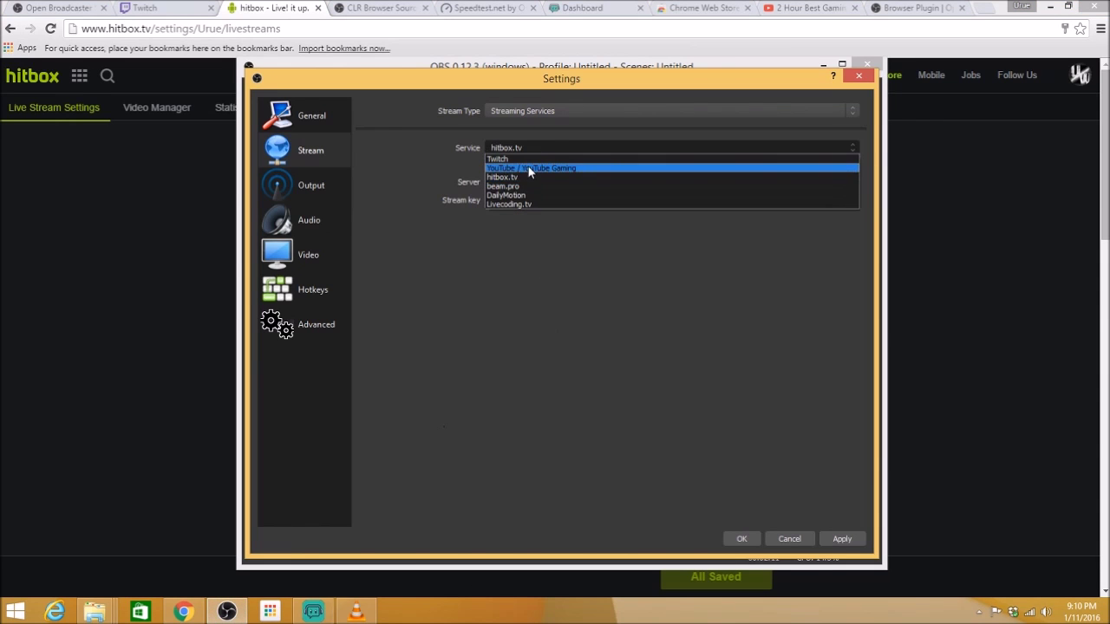
click(526, 168)
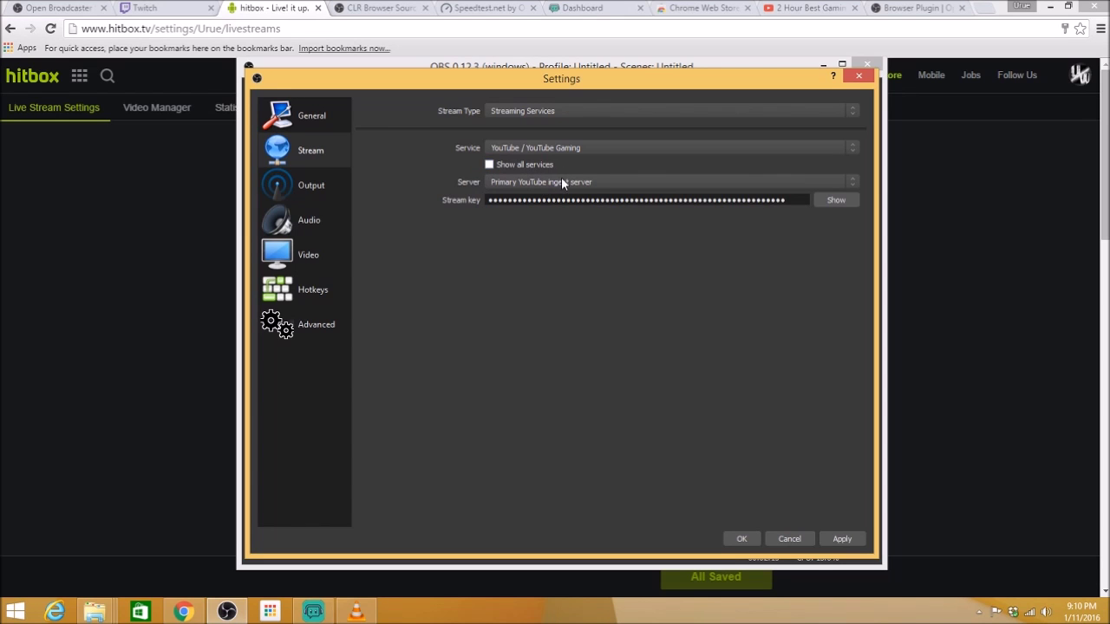
click(798, 10)
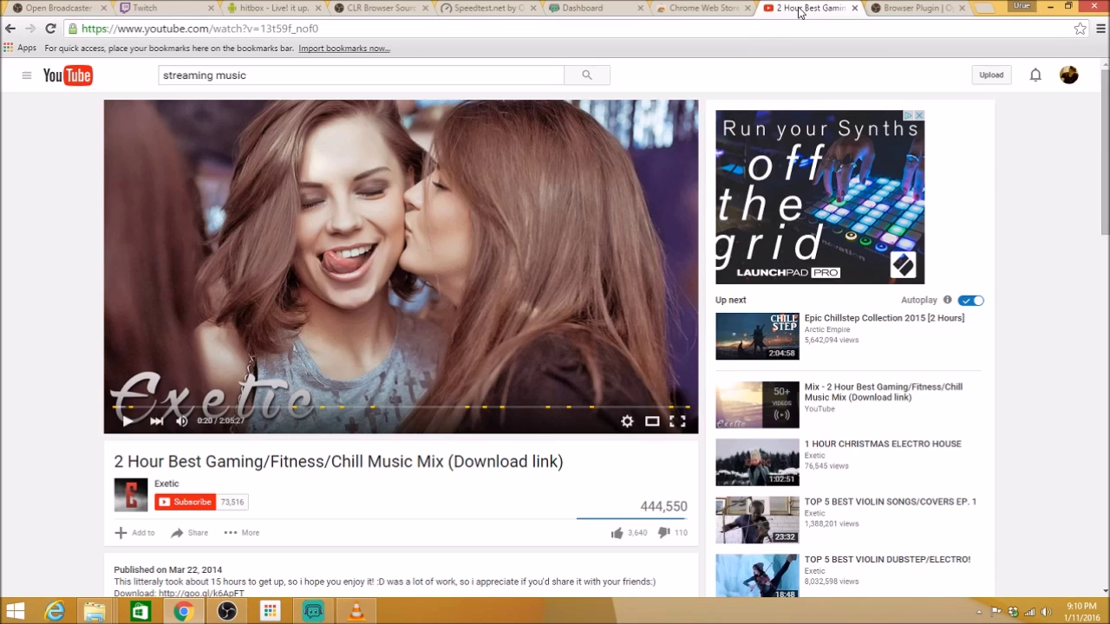
Open Creator Studio's Live Streaming dashboard and locate the Encoder Setup stream name/key field.
click(1071, 82)
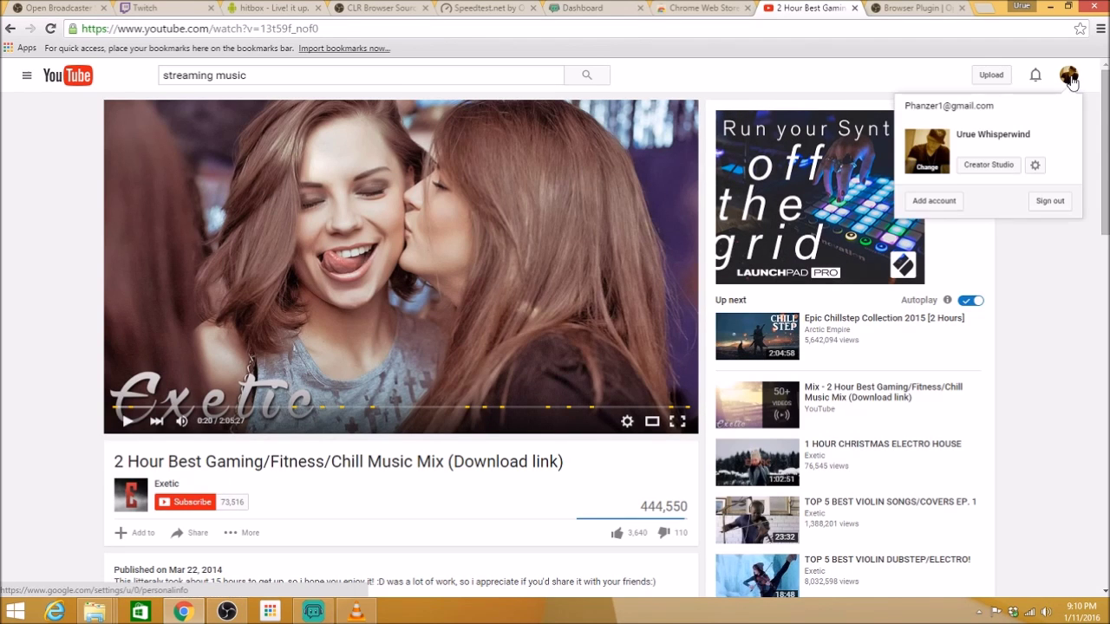
click(990, 166)
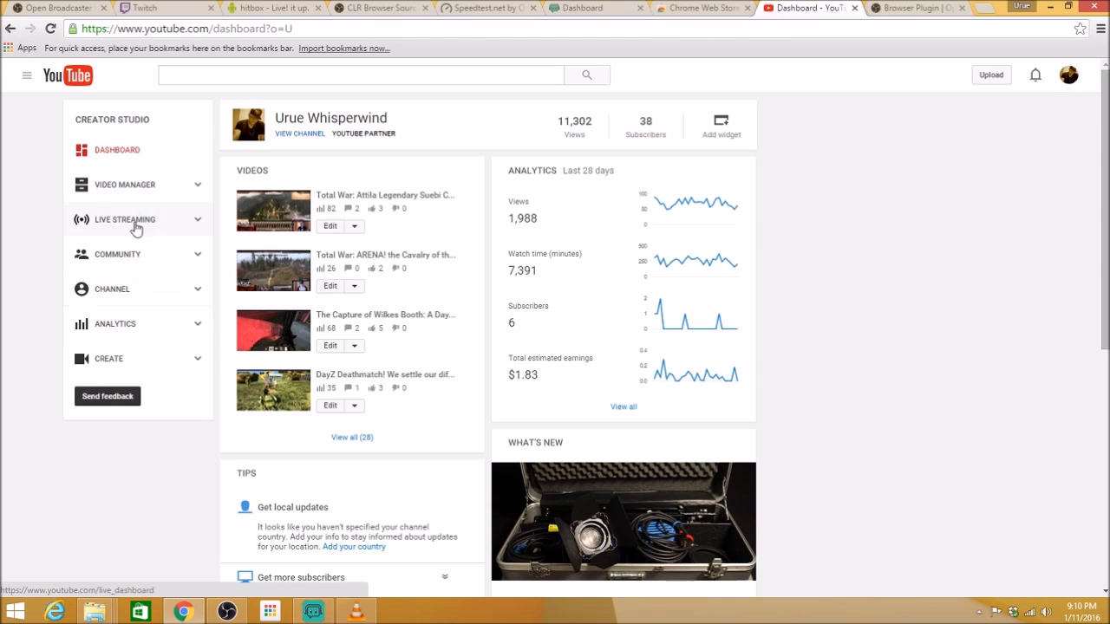
click(137, 227)
scroll(26, 272, down, 4)
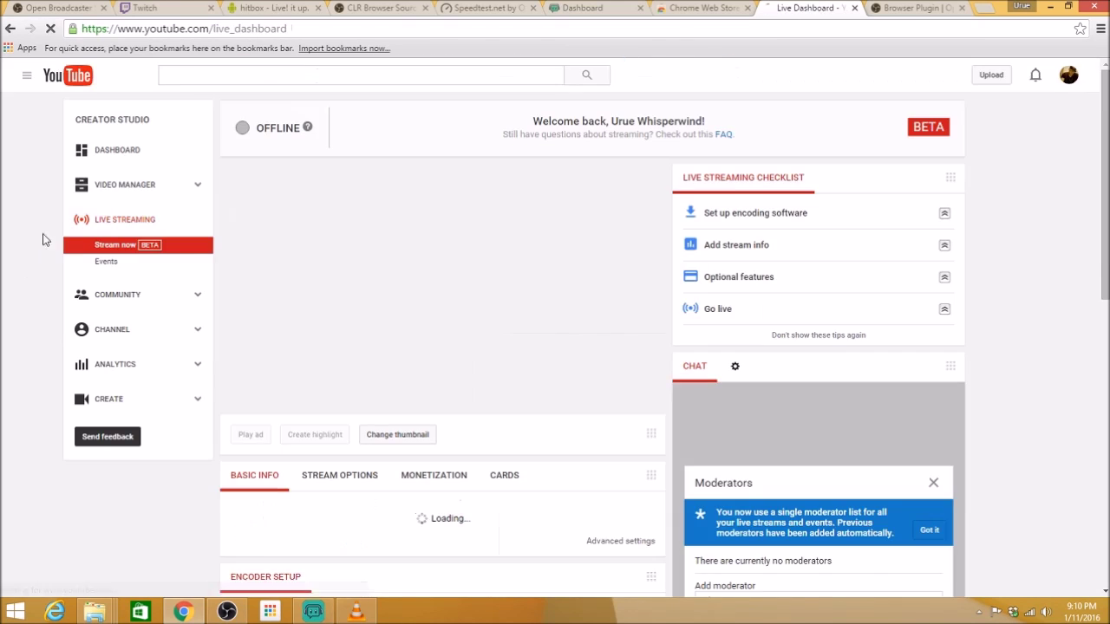
scroll(1, 316, down, 3)
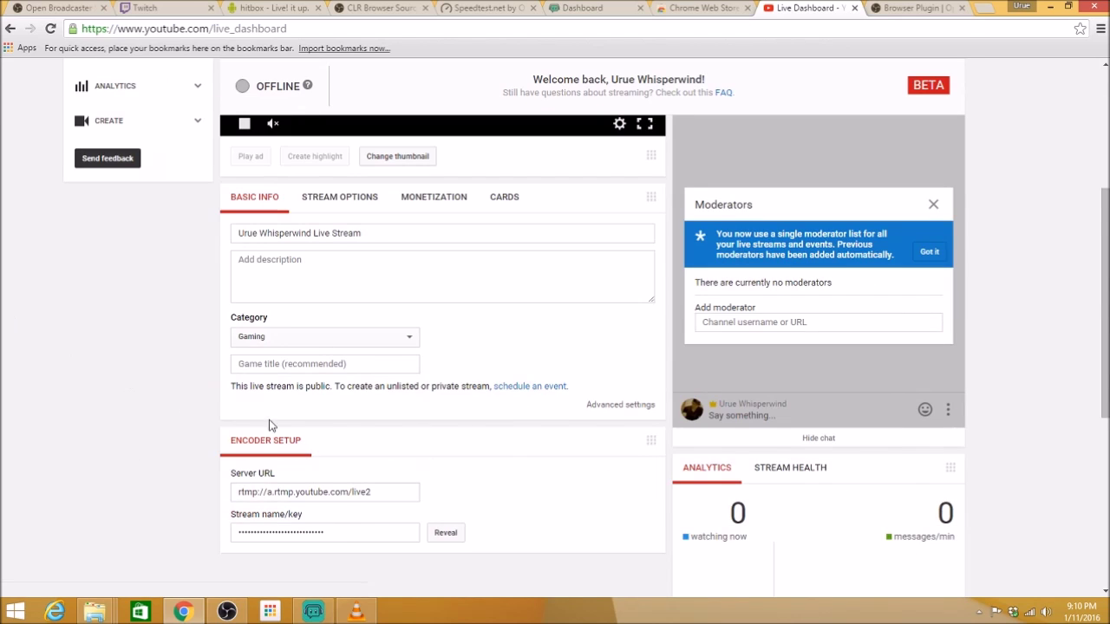
click(293, 538)
scroll(58, 378, up, 3)
Set the OBS streaming service back to Twitch.
click(226, 612)
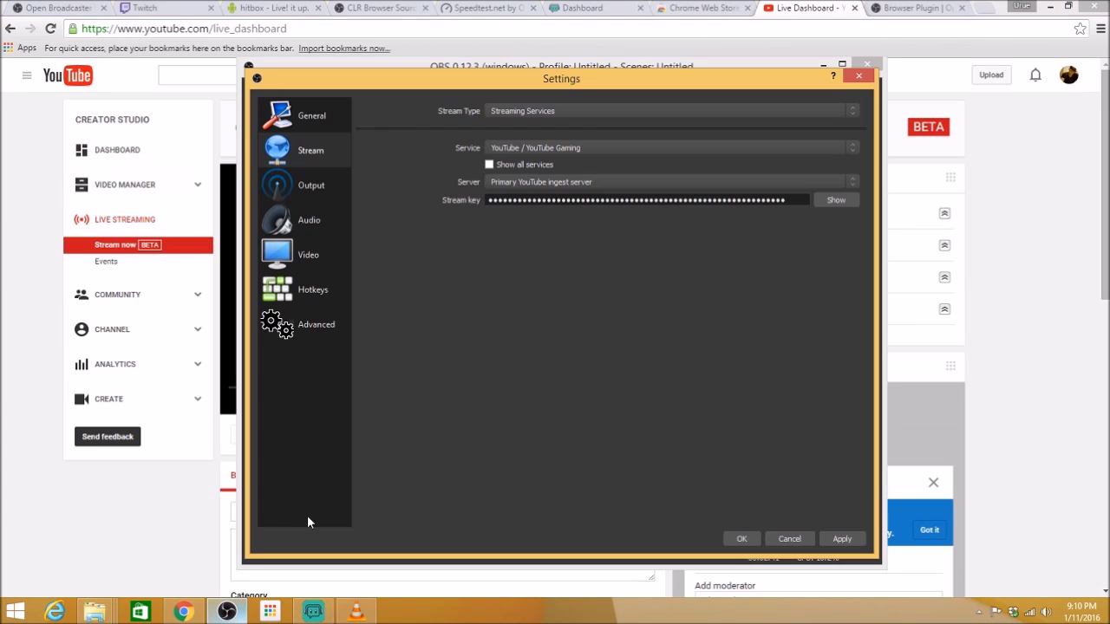
click(540, 148)
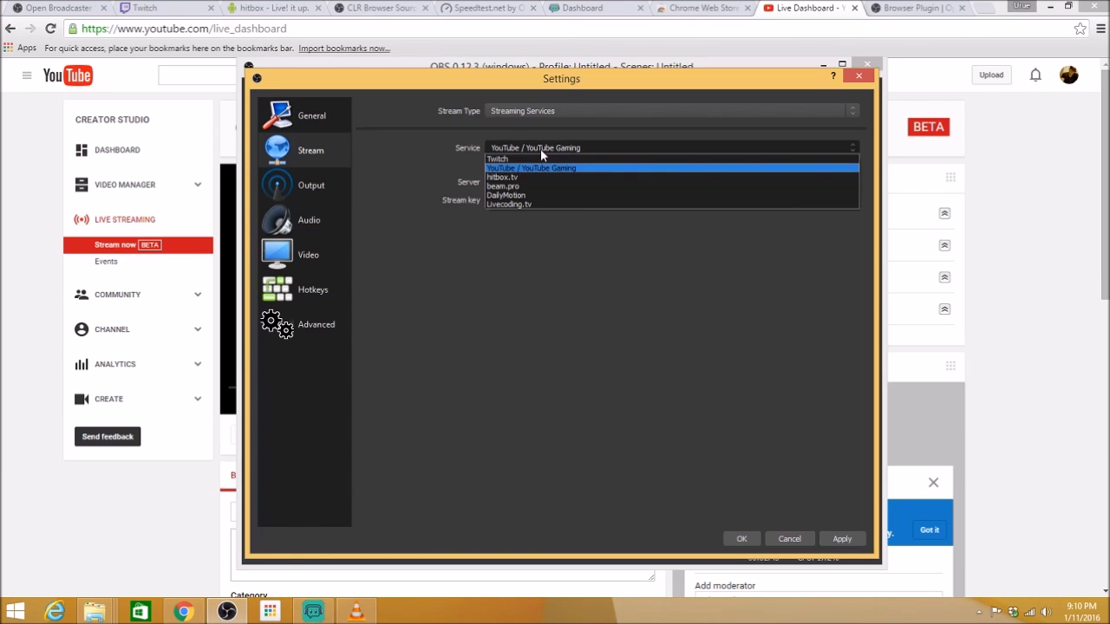
click(531, 159)
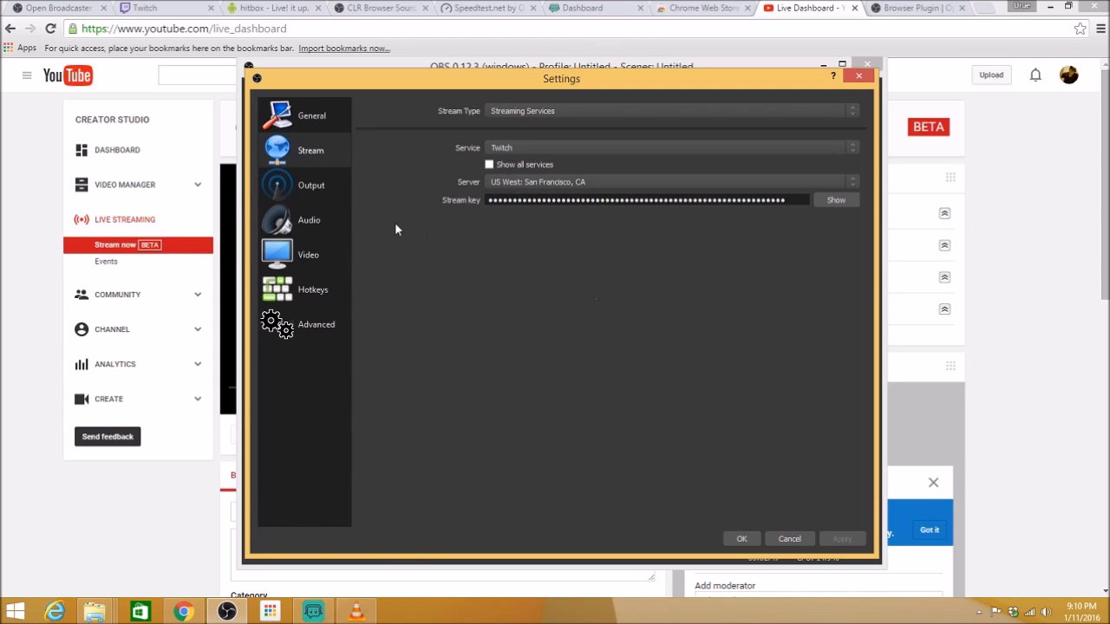
Raise the Output audio bitrate from 160 to 320.
click(314, 184)
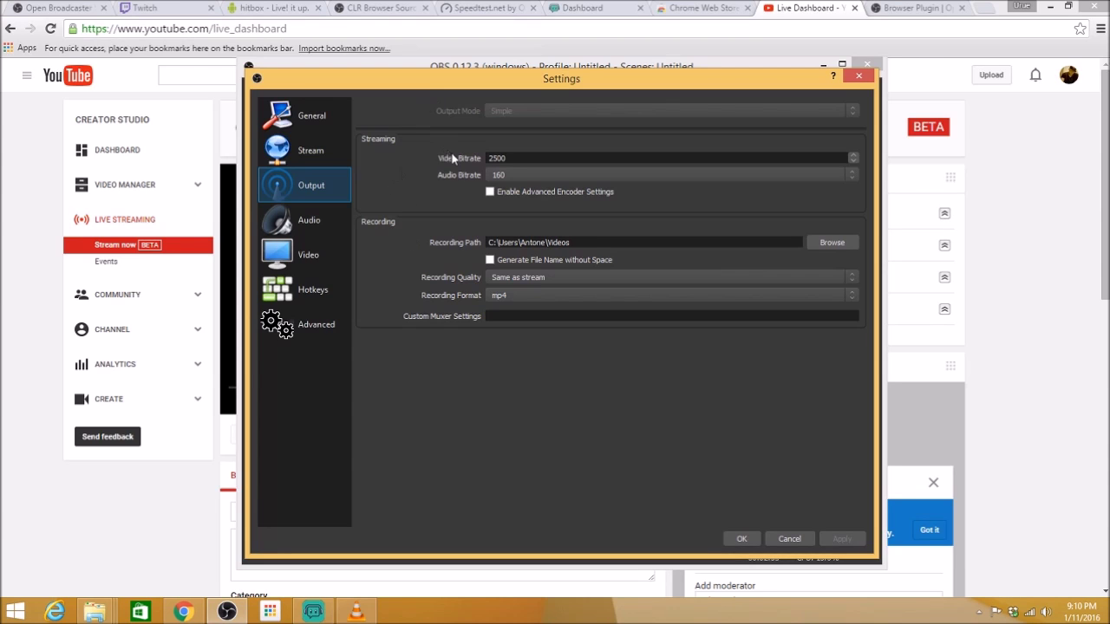
click(510, 175)
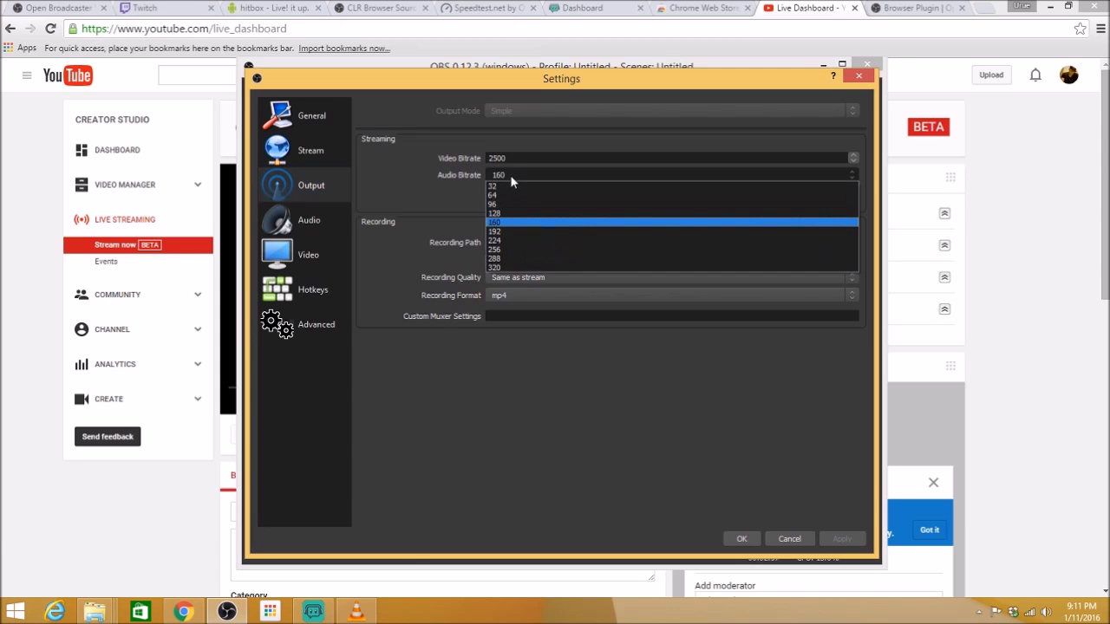
click(498, 267)
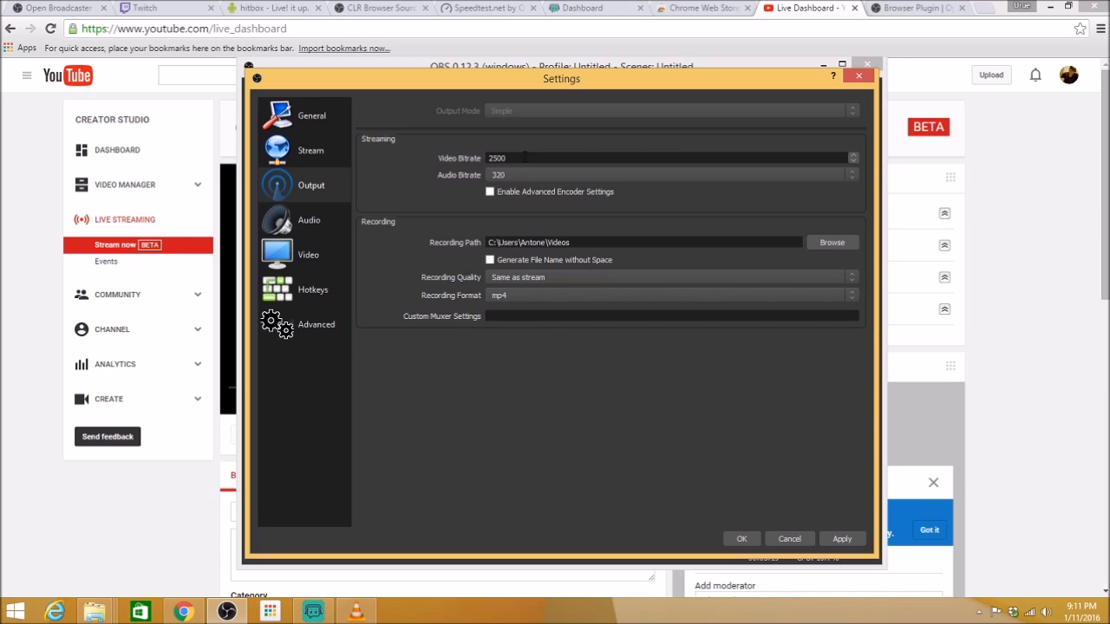
Run a Speedtest.net test: 24 ms ping, 59.68 Mbps download, 6.70 Mbps upload.
click(462, 10)
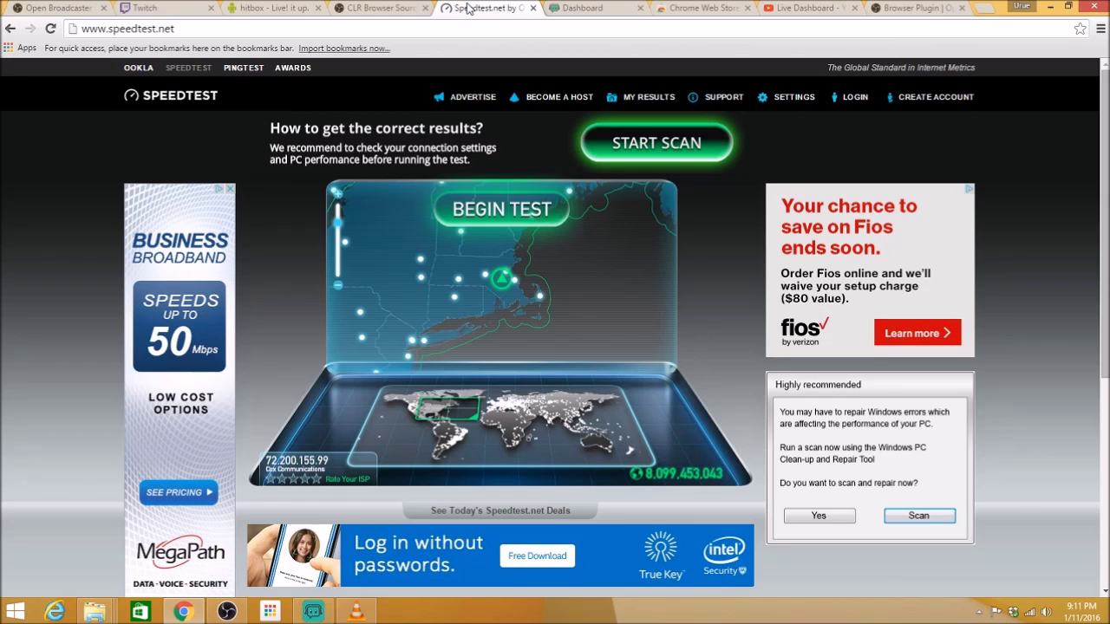
click(524, 208)
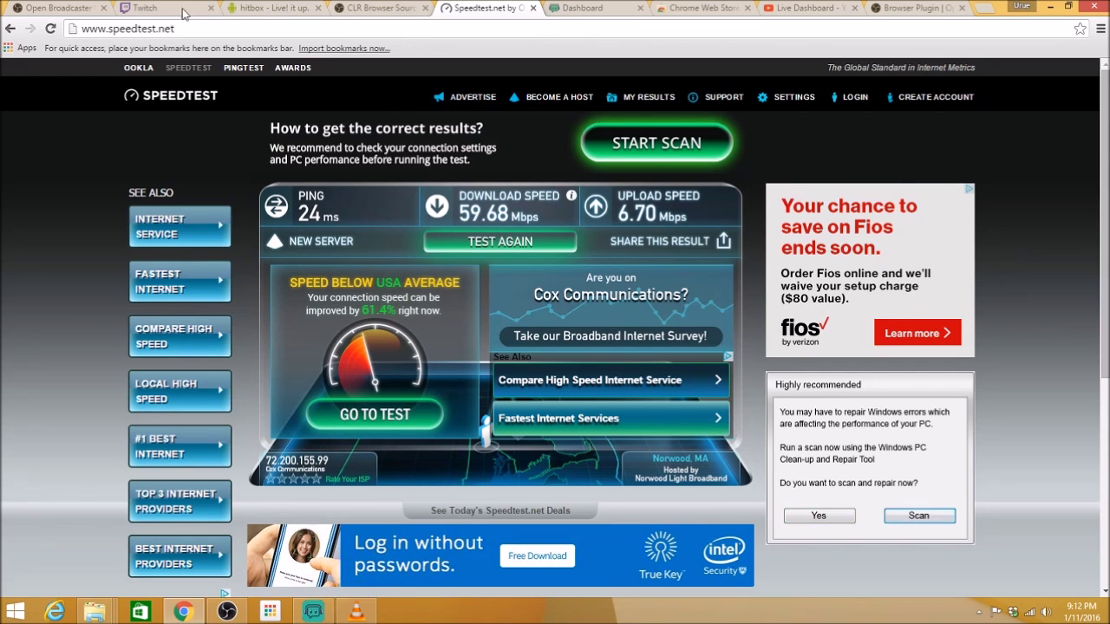
click(82, 9)
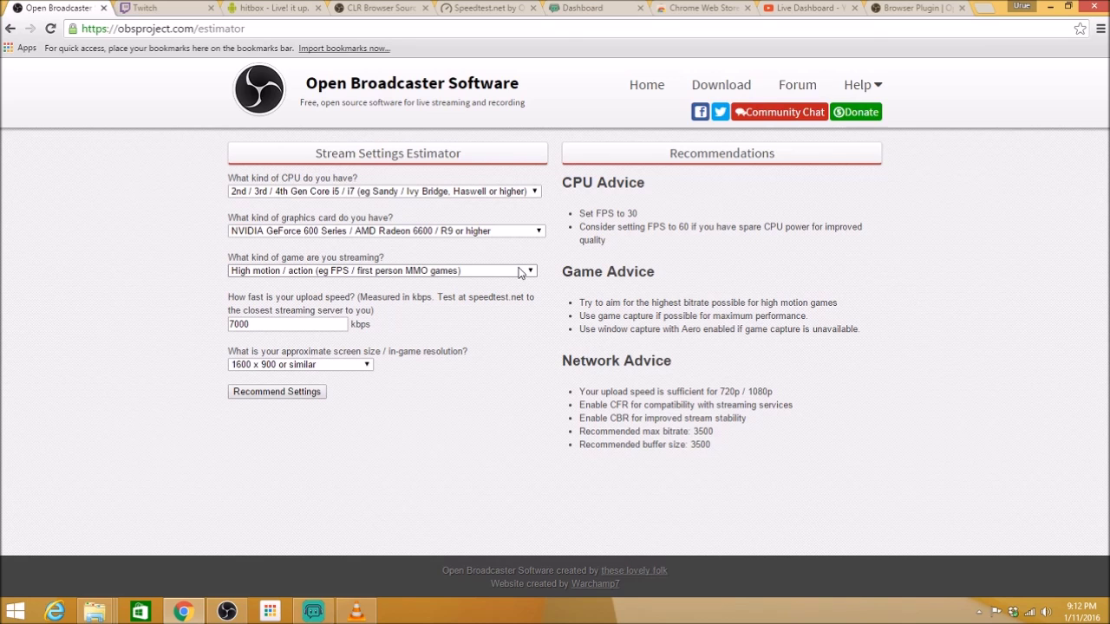
Enter 6700 kbps upload in the estimator and get its recommendations (3500 max bitrate).
double_click(268, 325)
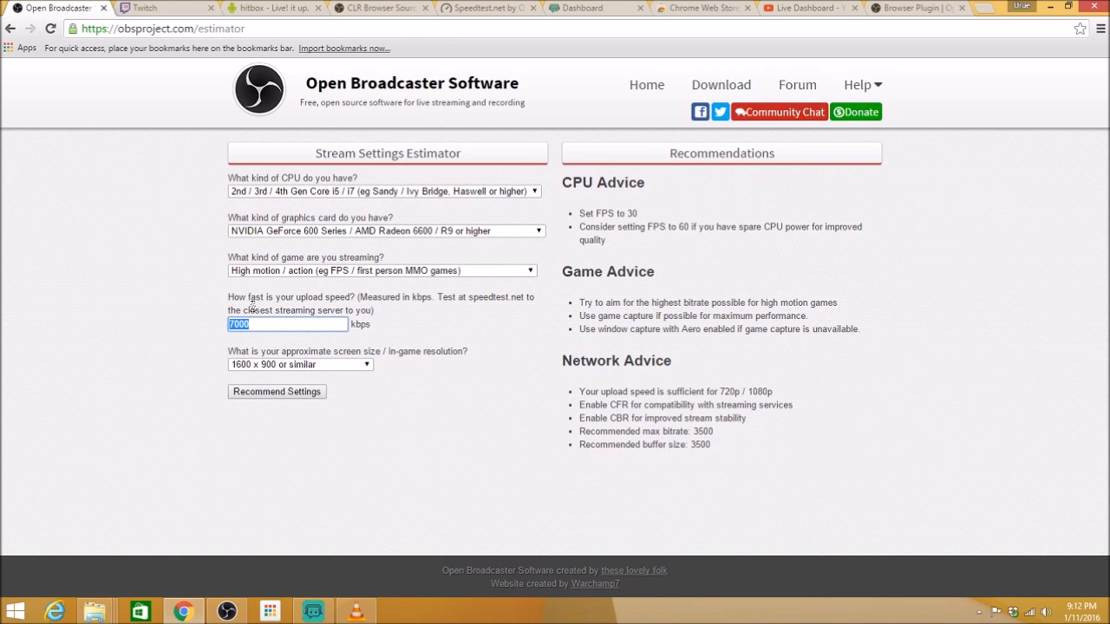
text(6700)
click(255, 392)
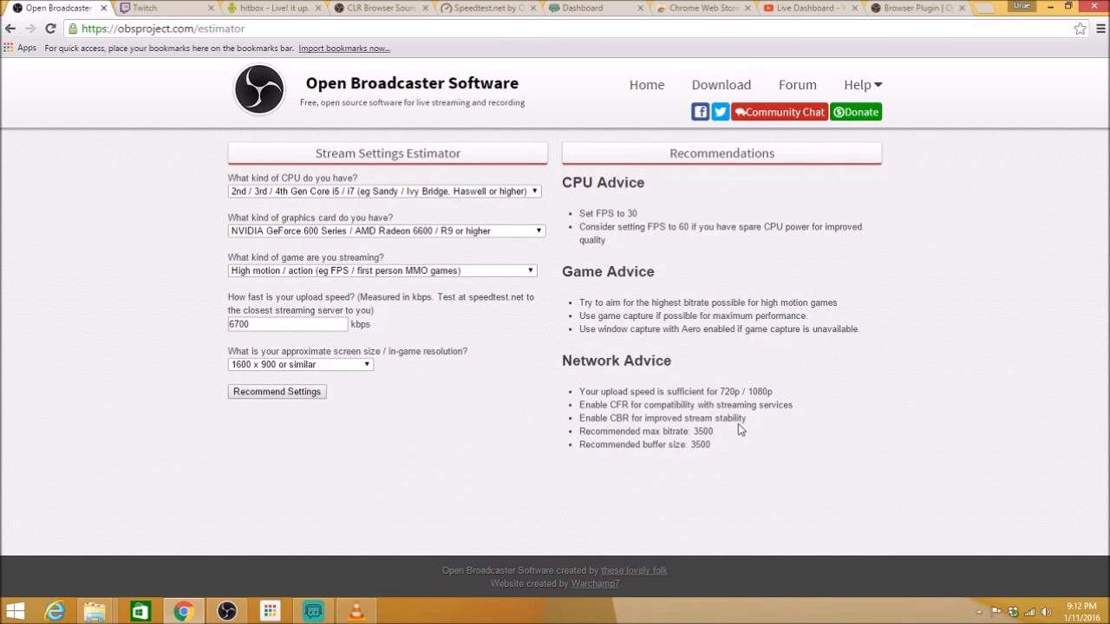
click(226, 612)
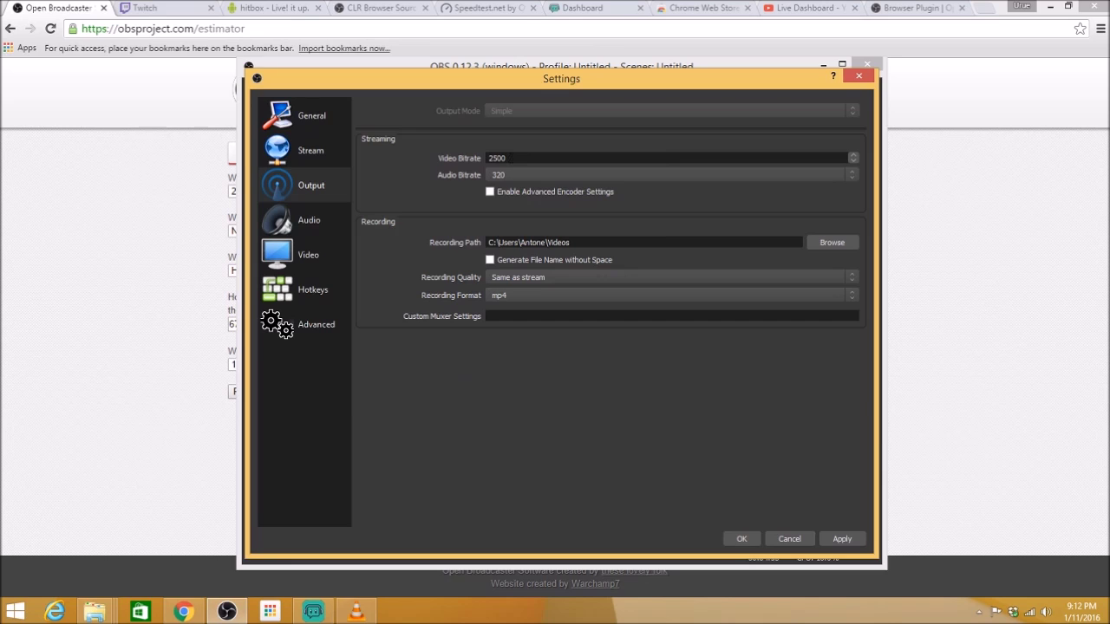
Change the video bitrate from 2500 to 3000, keep mp4 as the recording format, and apply.
double_click(482, 158)
text(3000)
click(506, 296)
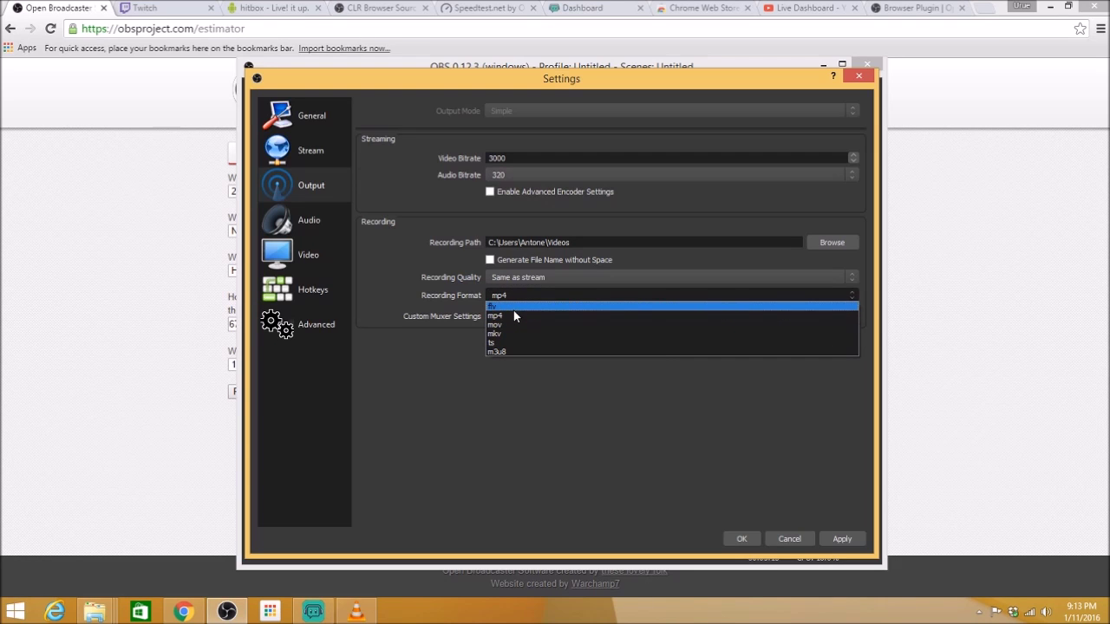
click(514, 318)
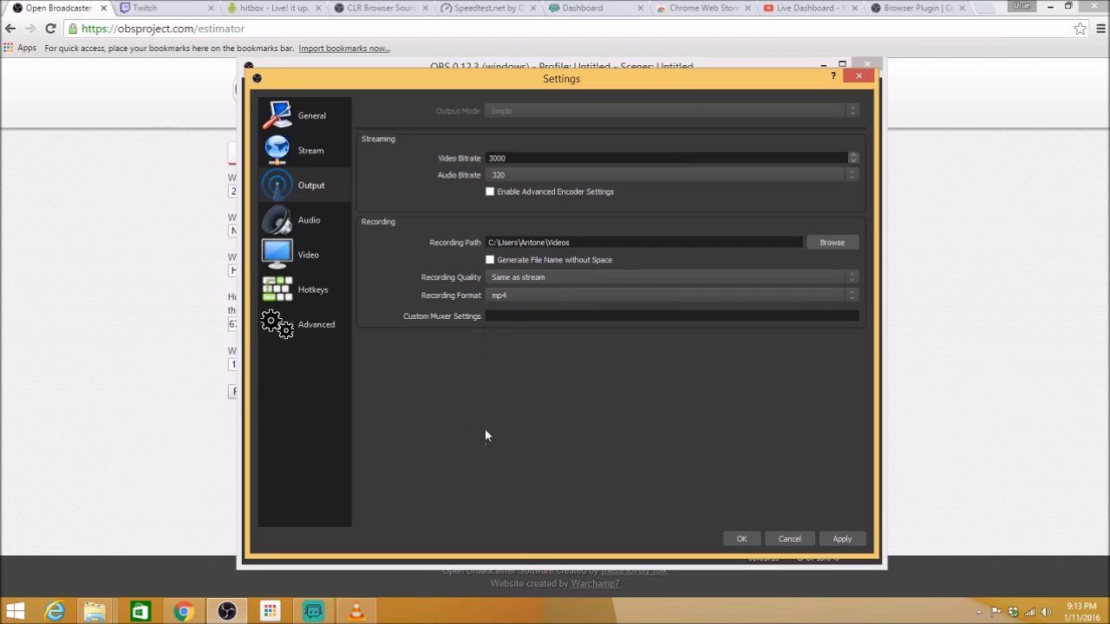
click(841, 538)
click(290, 223)
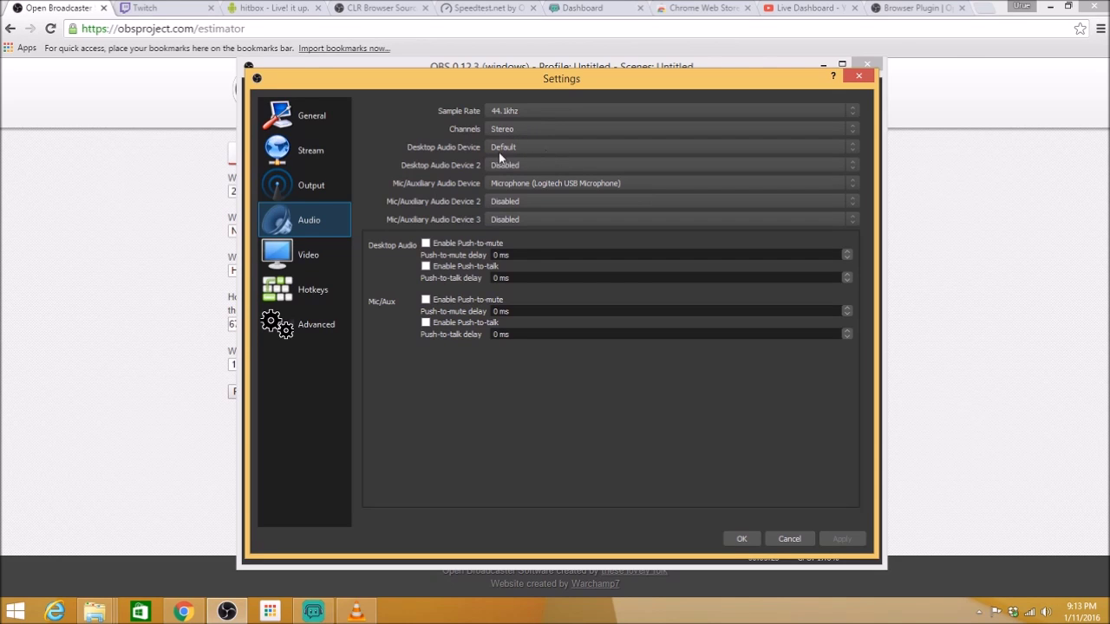
Leave Logitech USB Microphone selected as the Mic/Auxiliary audio device.
click(510, 183)
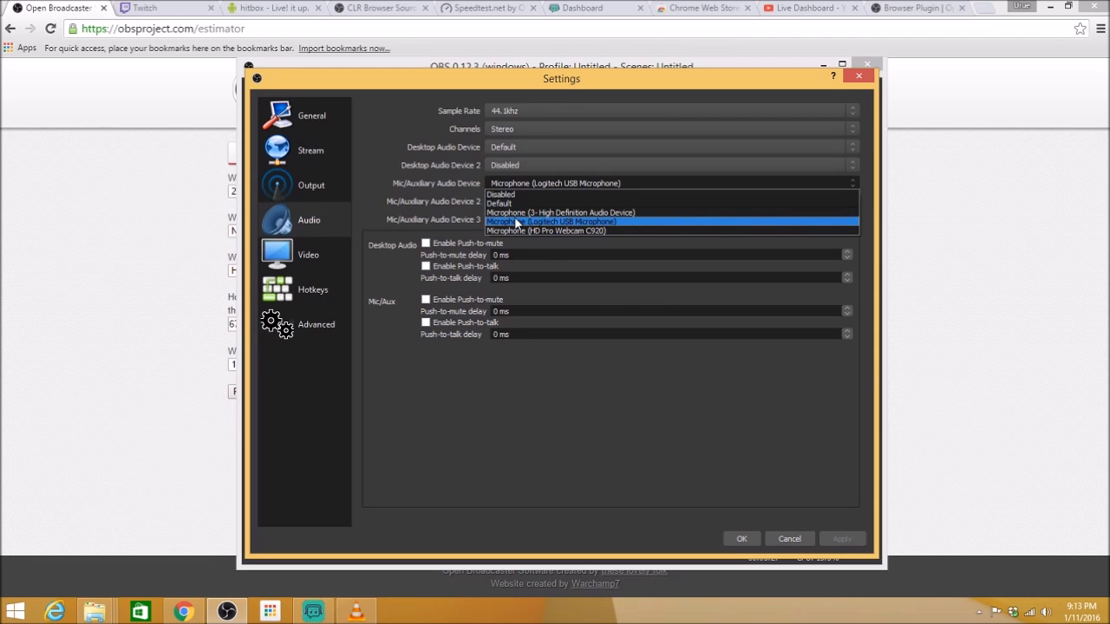
click(583, 420)
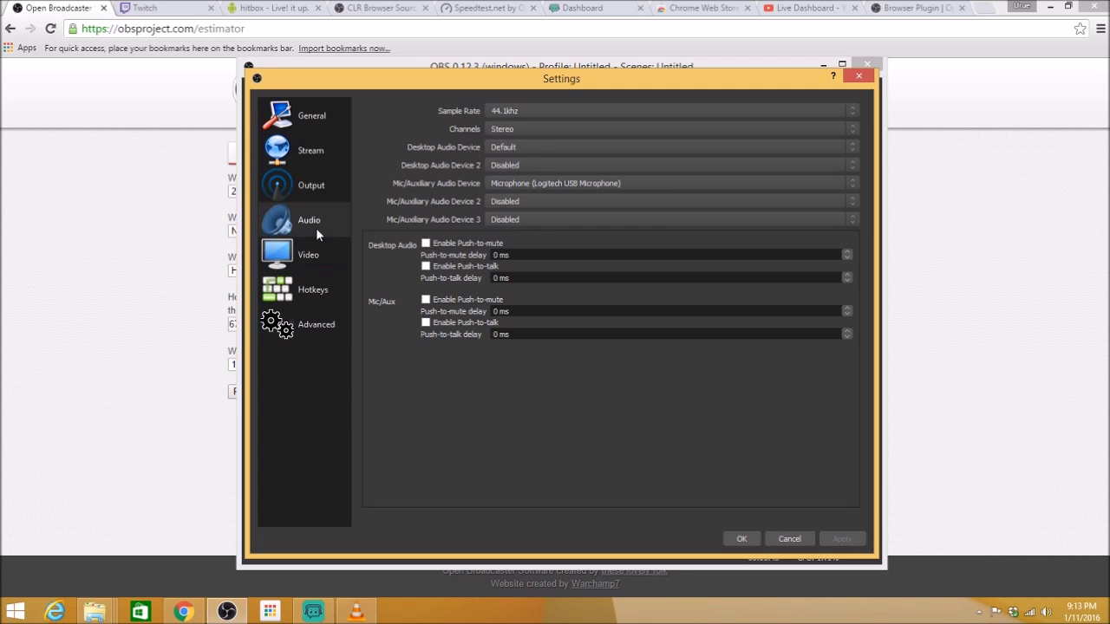
click(308, 257)
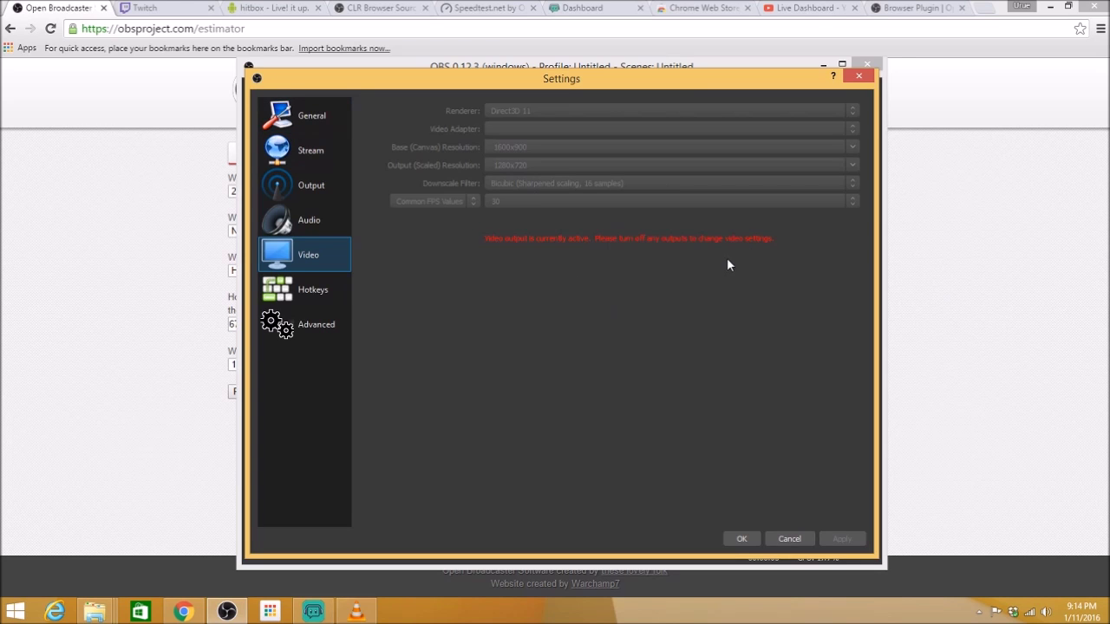
Look through the Video, Hotkeys and Advanced pages, then close Settings with OK.
click(317, 290)
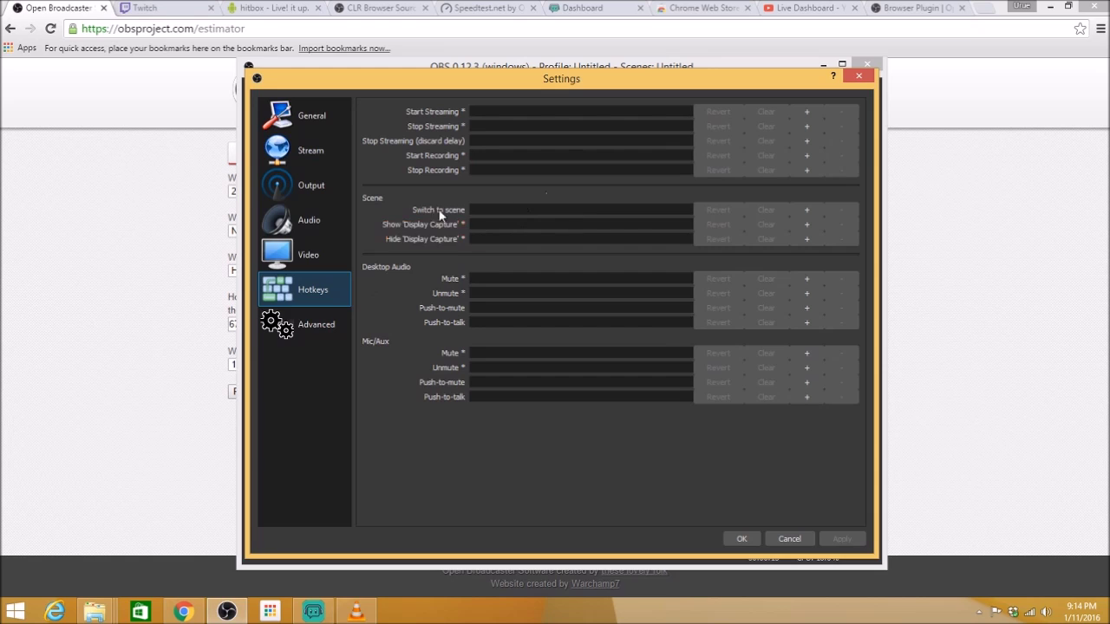
click(314, 324)
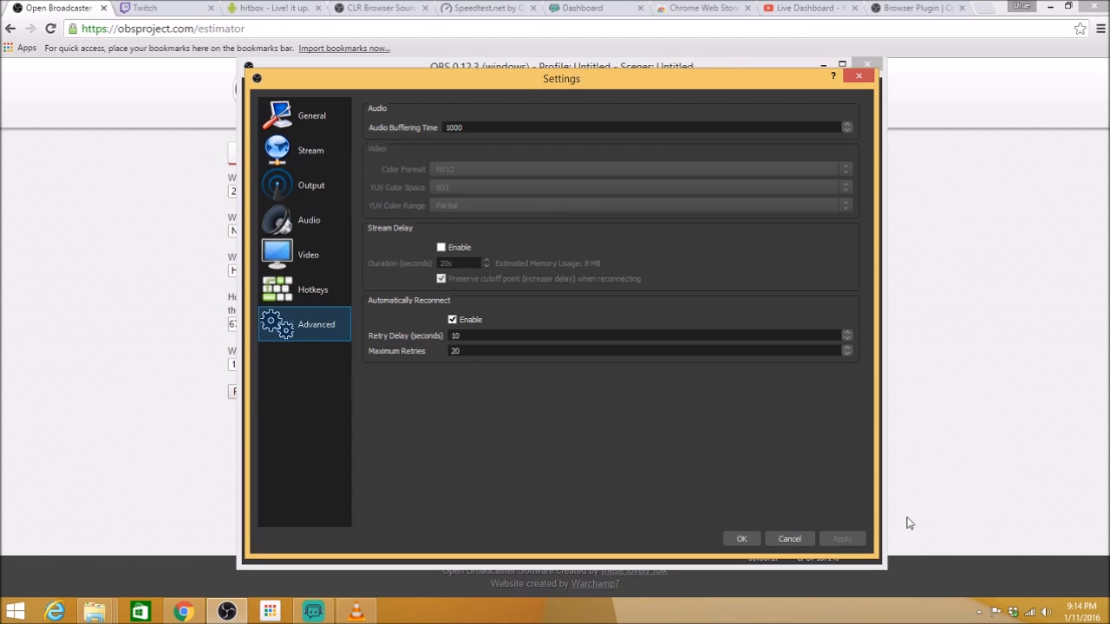
click(743, 539)
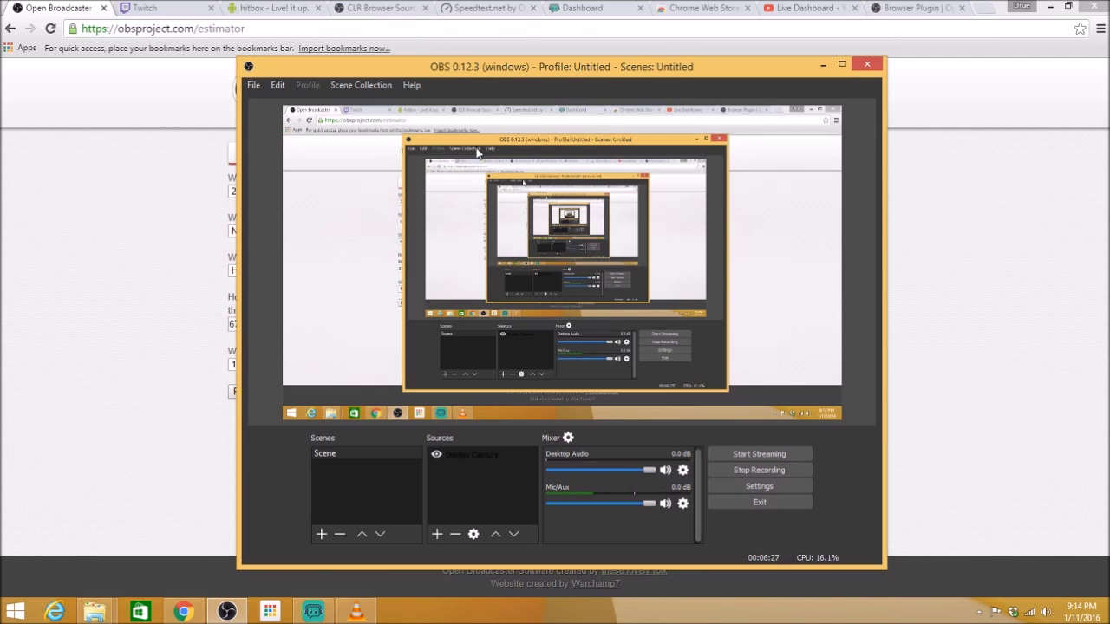
Add a new image source named 'Overlay' to the scene.
mouse_move(567, 70)
mouse_down()
mouse_move(507, 56)
mouse_move(549, 60)
mouse_up()
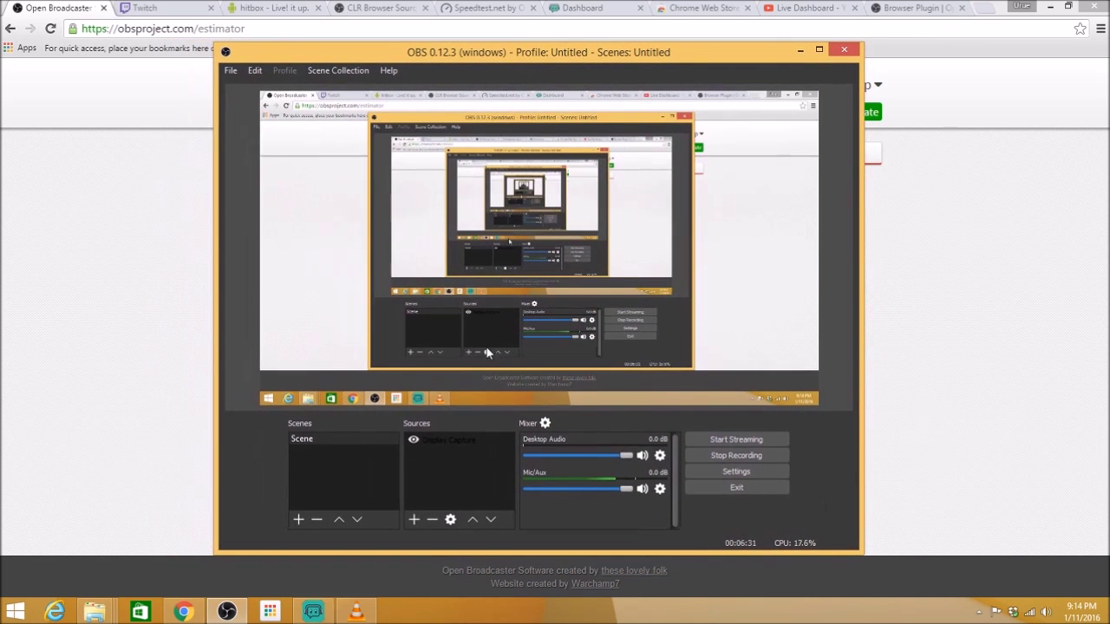
click(414, 518)
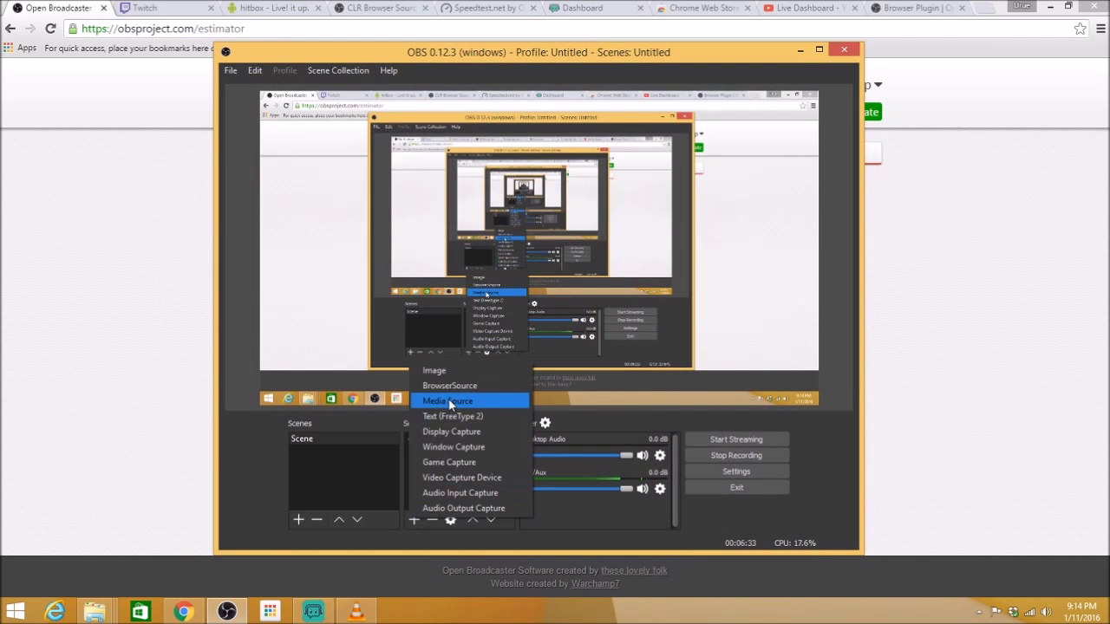
click(457, 372)
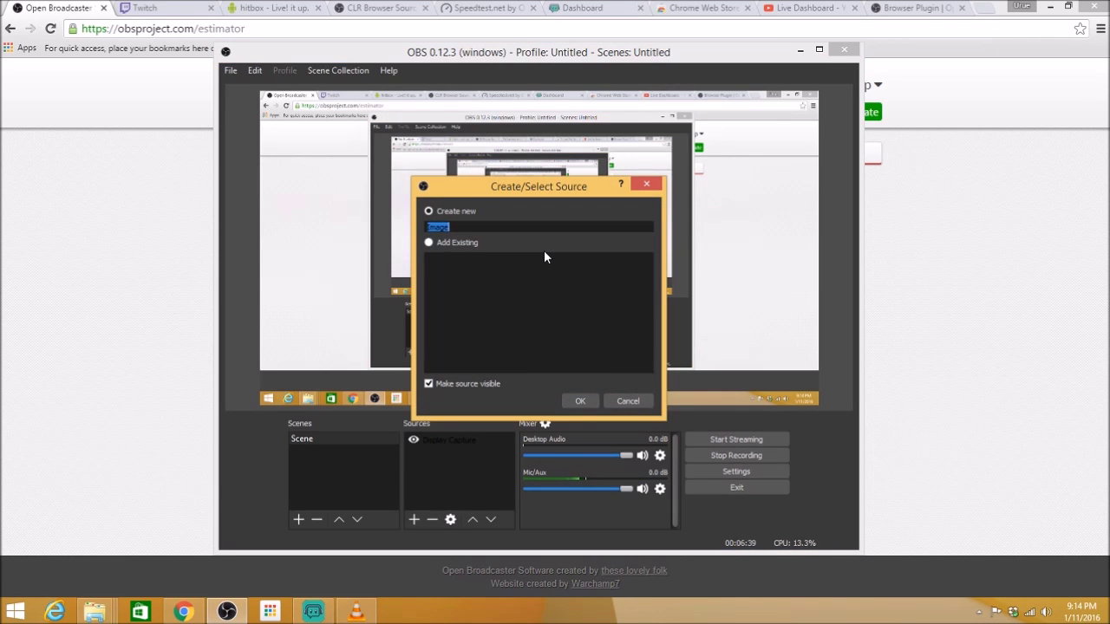
text(Overlay)
click(579, 401)
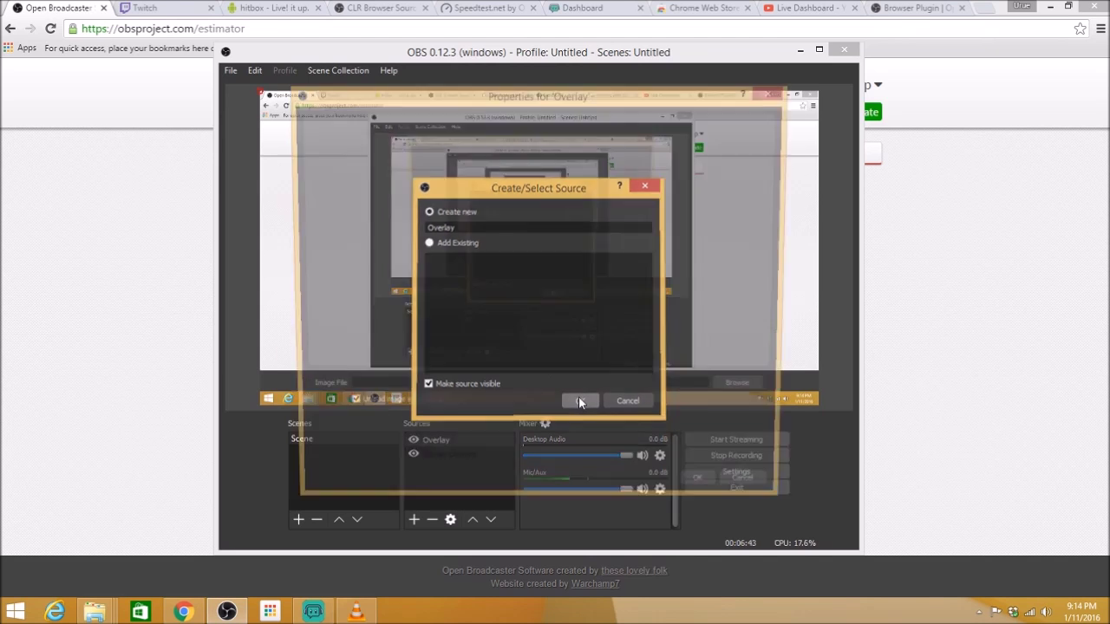
Load Overlay.png into the source and stretch the banner across the scene's full width.
click(759, 392)
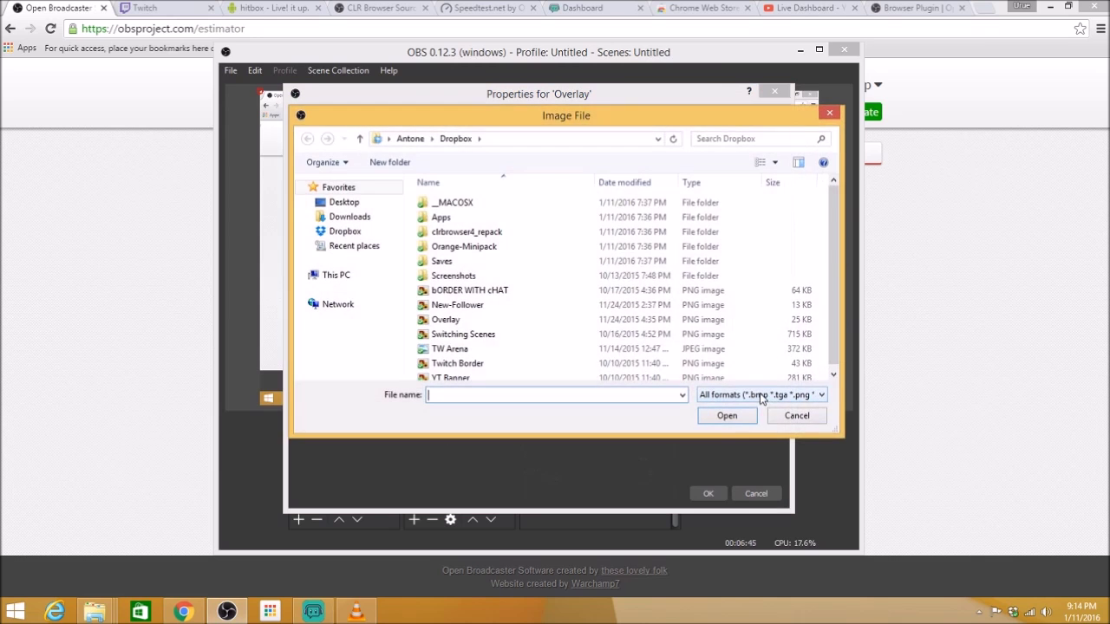
click(471, 319)
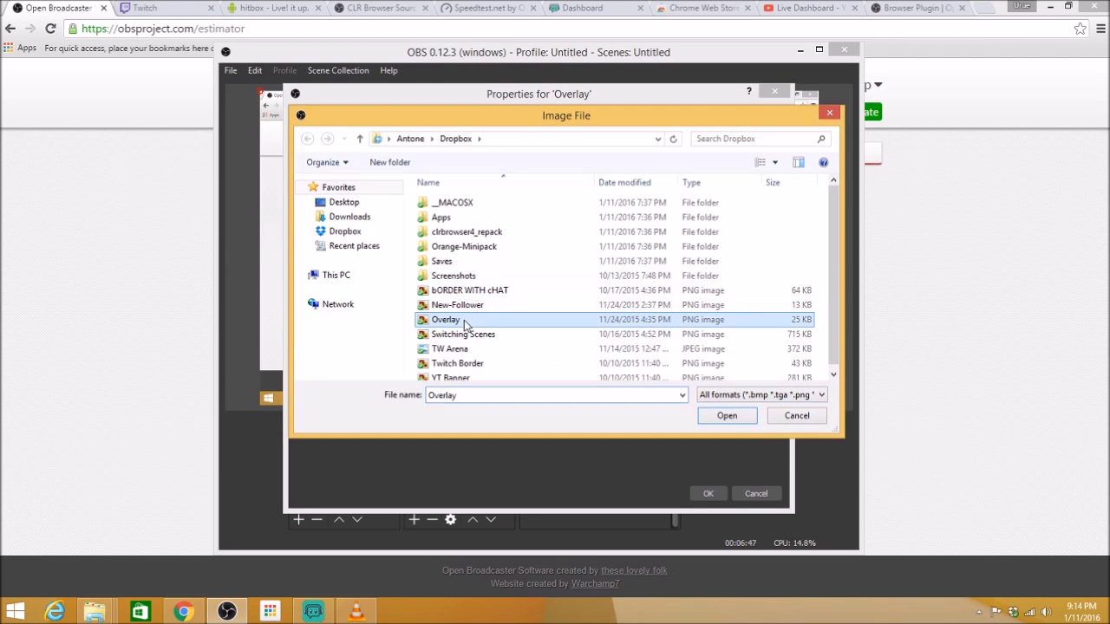
click(737, 423)
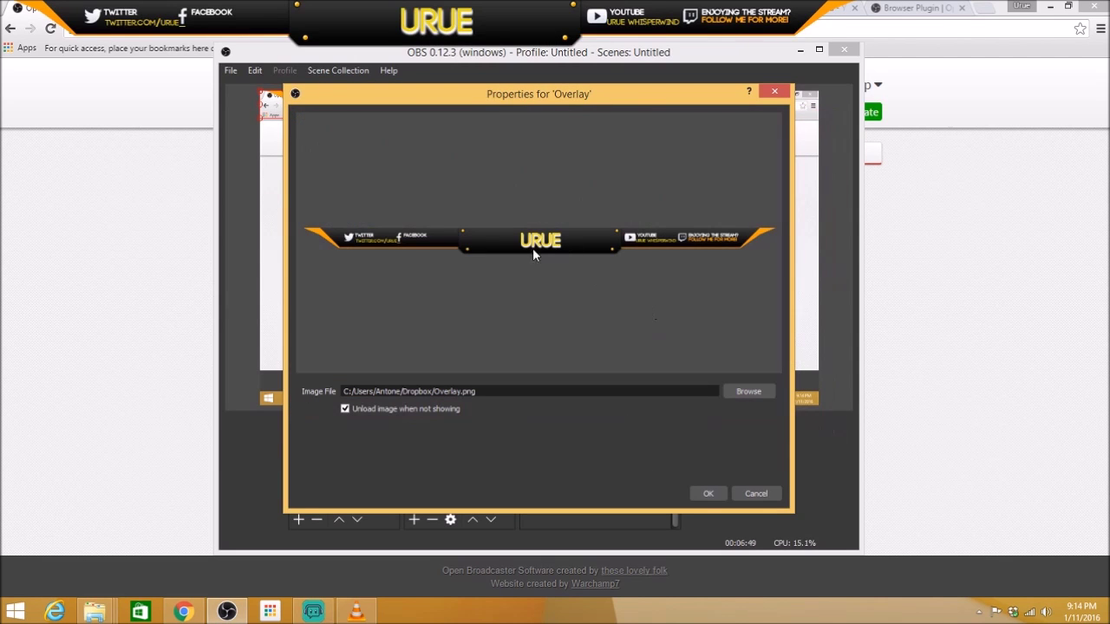
click(707, 493)
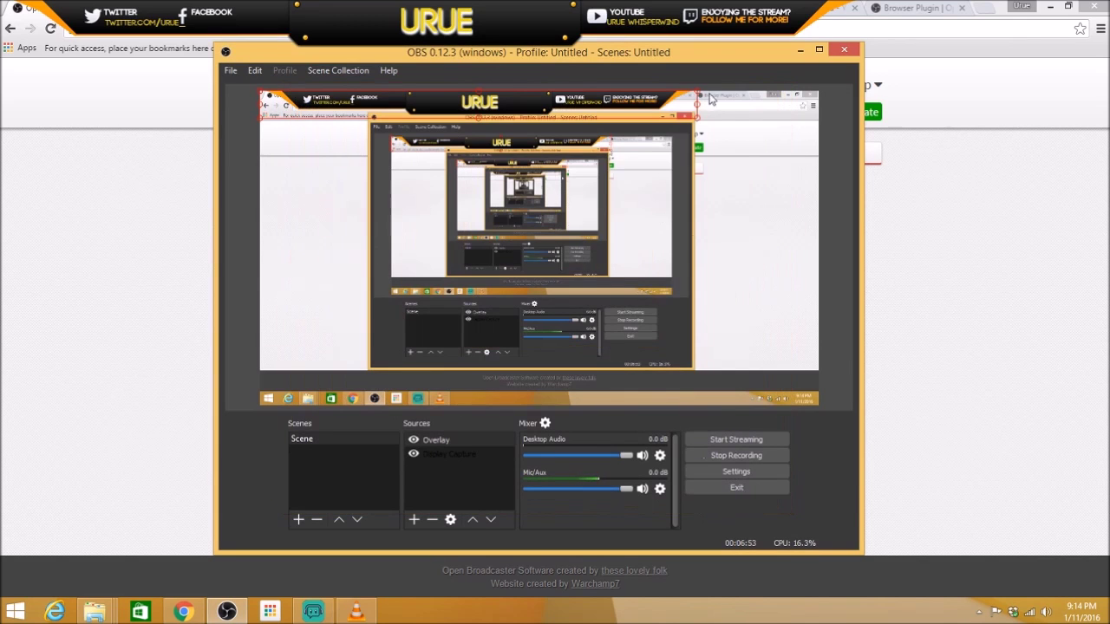
drag(698, 126, 815, 124)
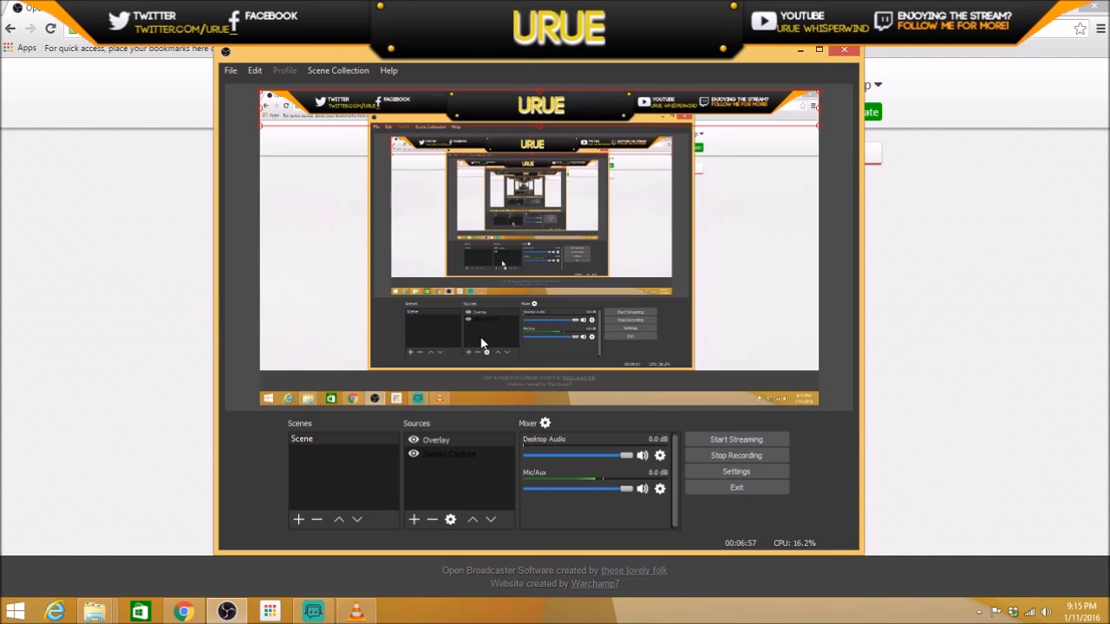
Add a new image source named 'Cam overlay'.
click(414, 520)
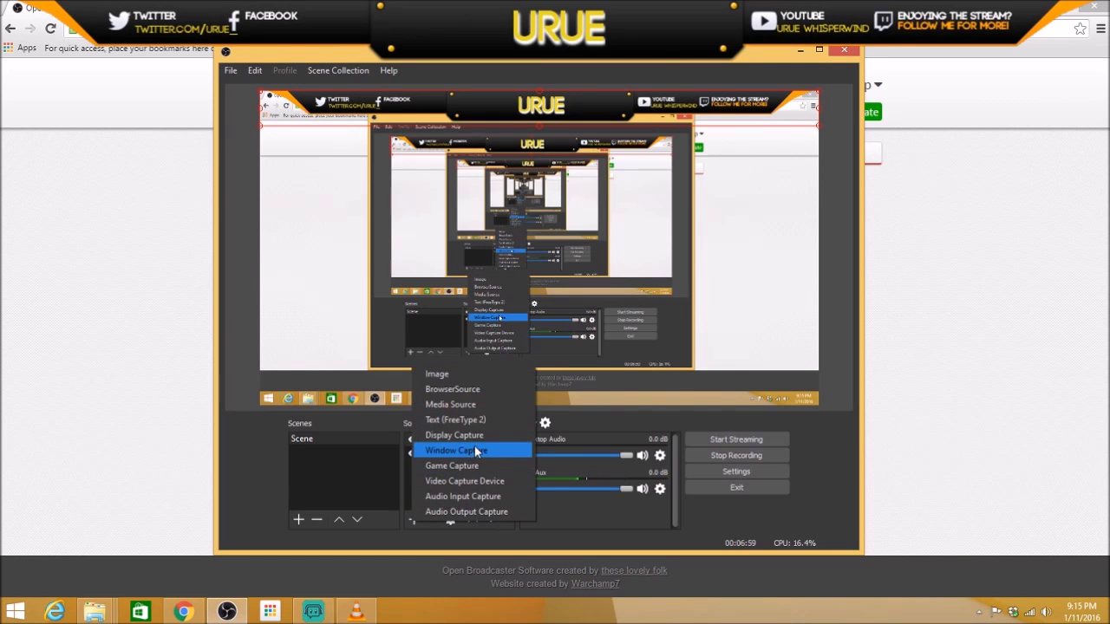
click(451, 374)
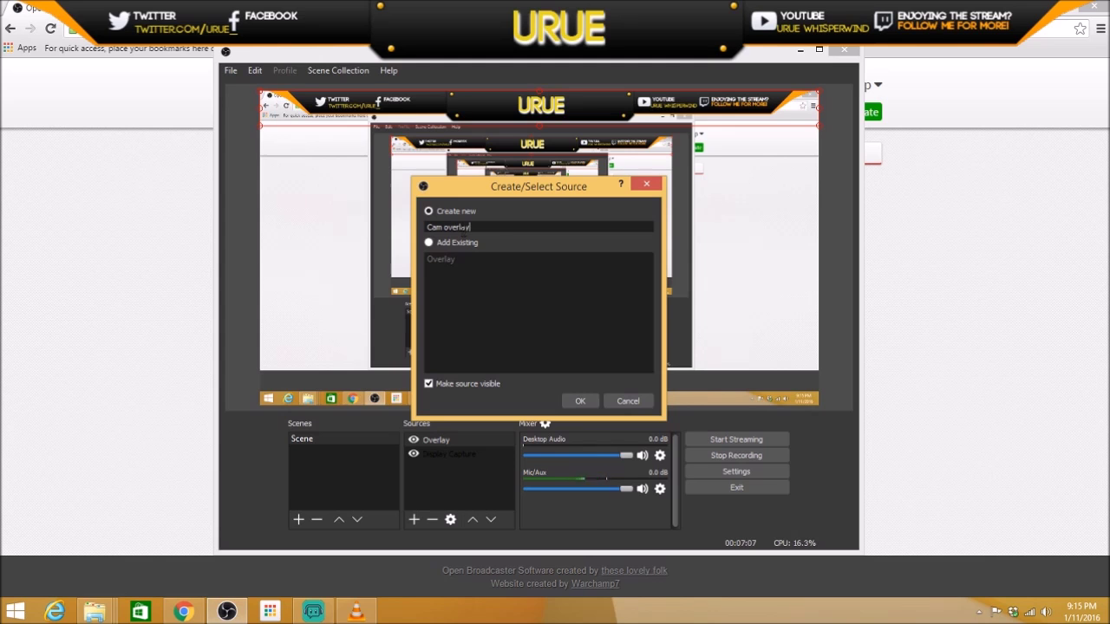
text(Cam overlay)
click(578, 401)
Load Facecam.png from the Orange Minipack folder and drag it to the lower-right corner.
click(746, 389)
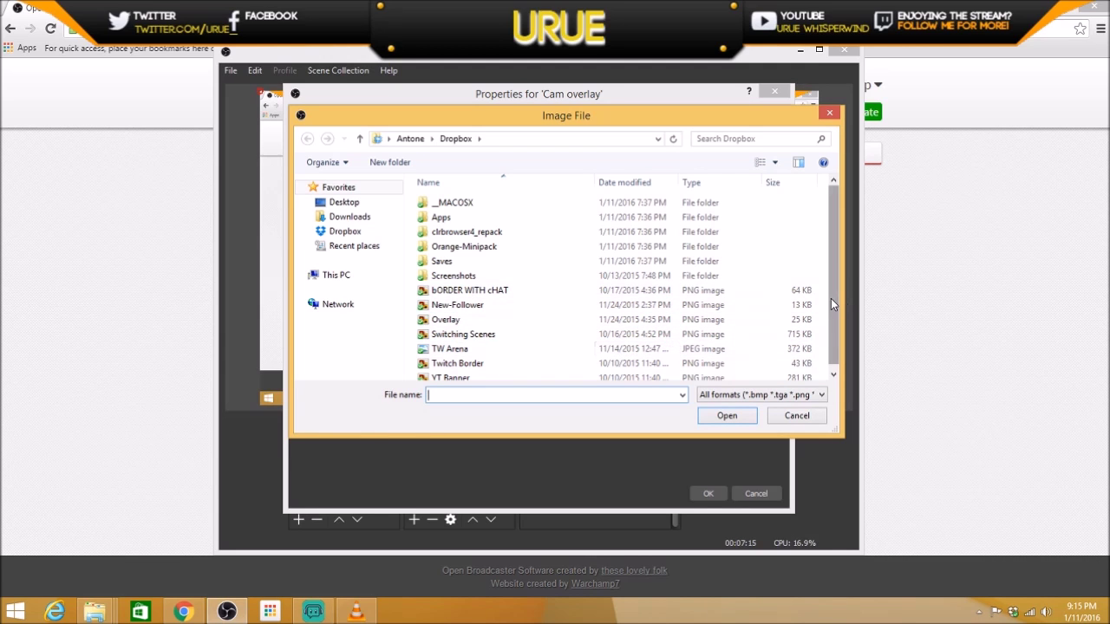
drag(830, 298, 831, 304)
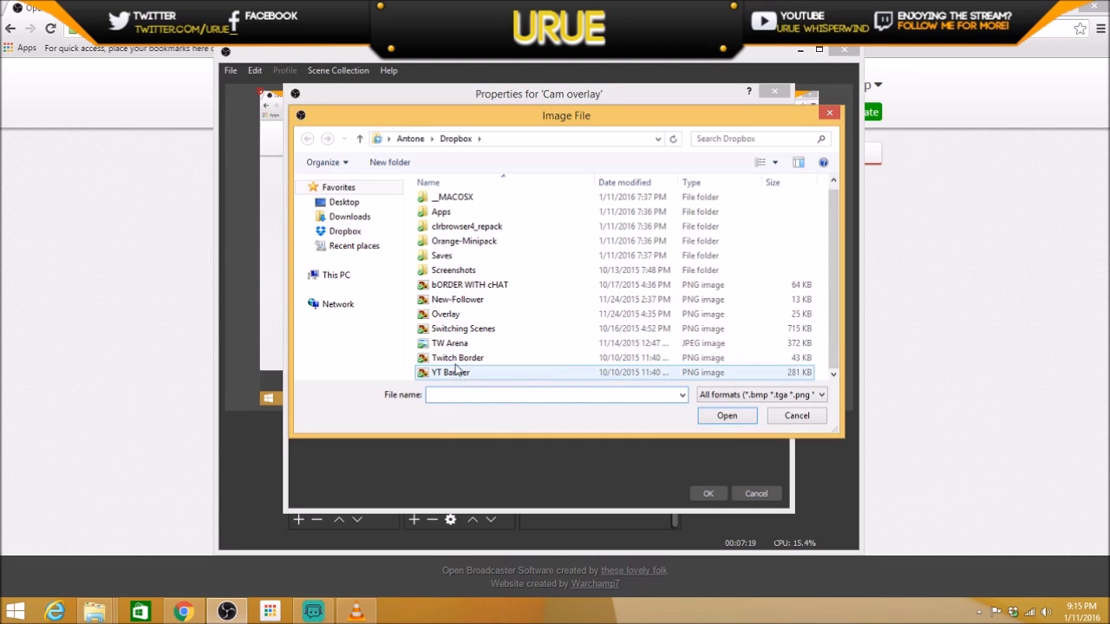
double_click(464, 242)
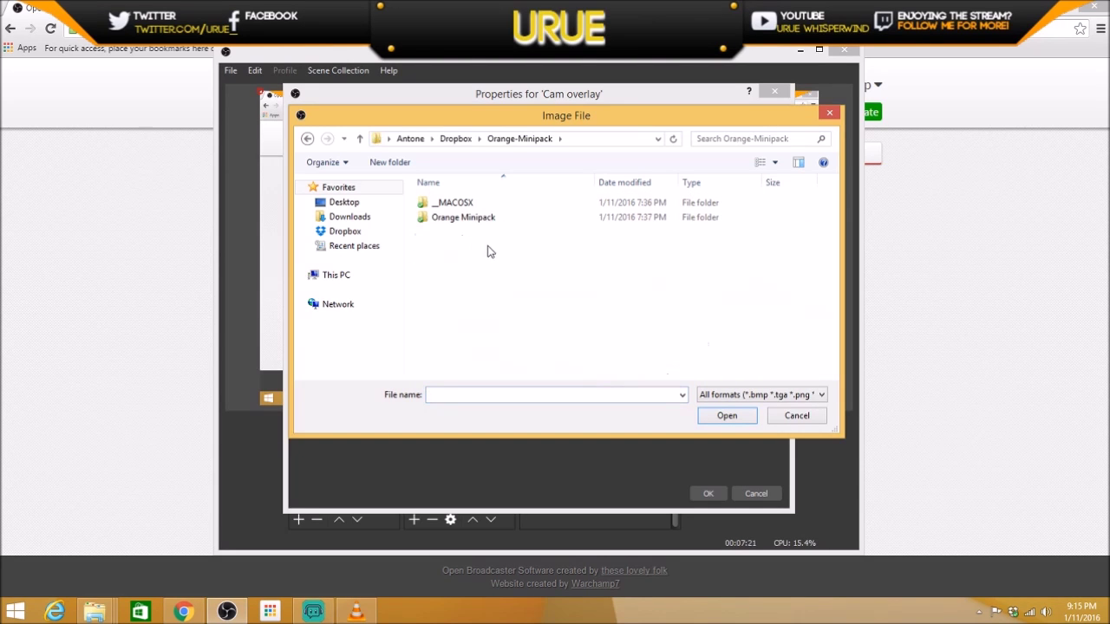
double_click(469, 217)
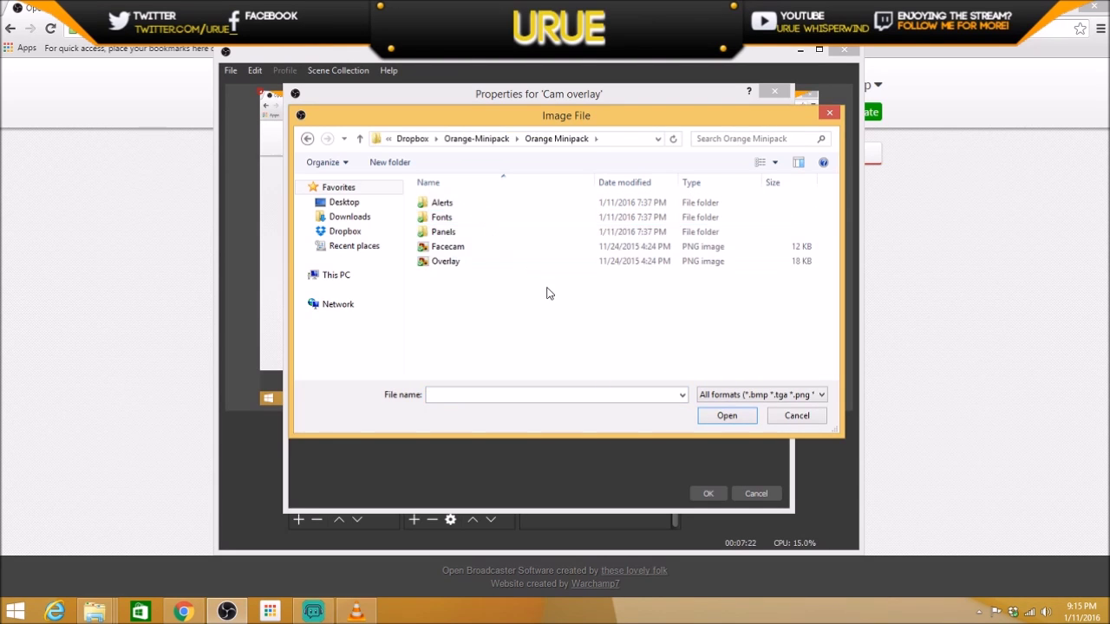
click(440, 250)
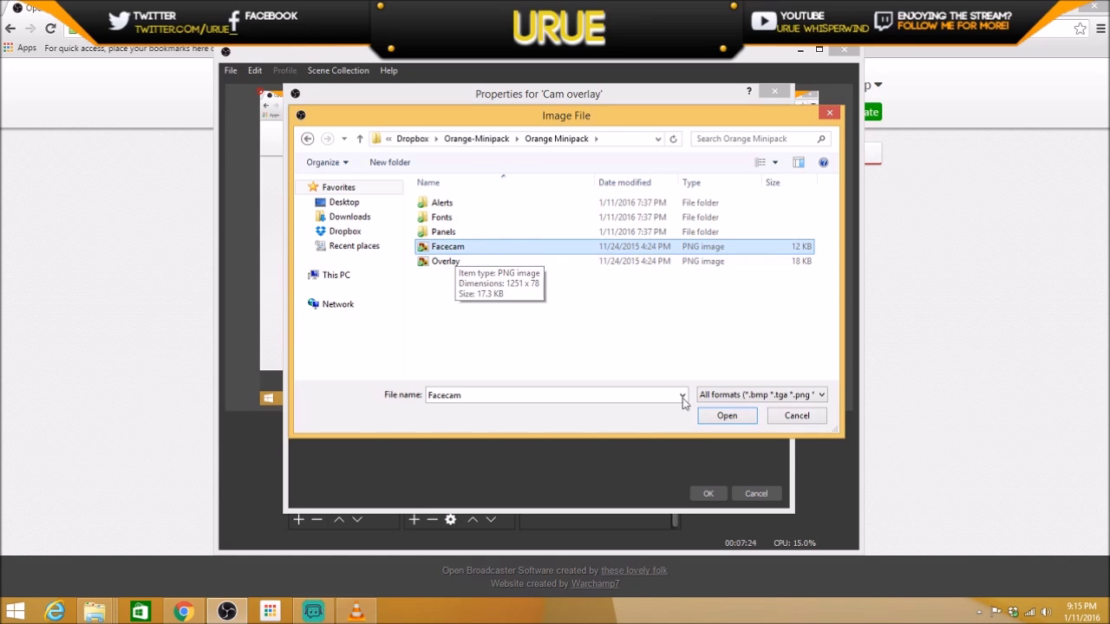
click(726, 416)
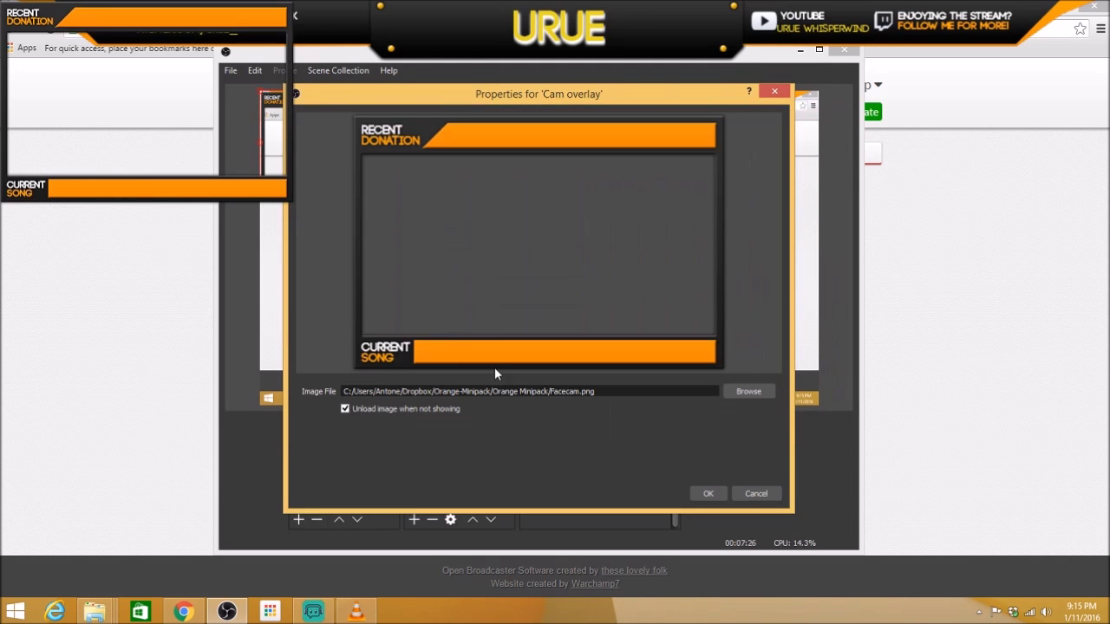
click(709, 492)
drag(487, 228, 718, 351)
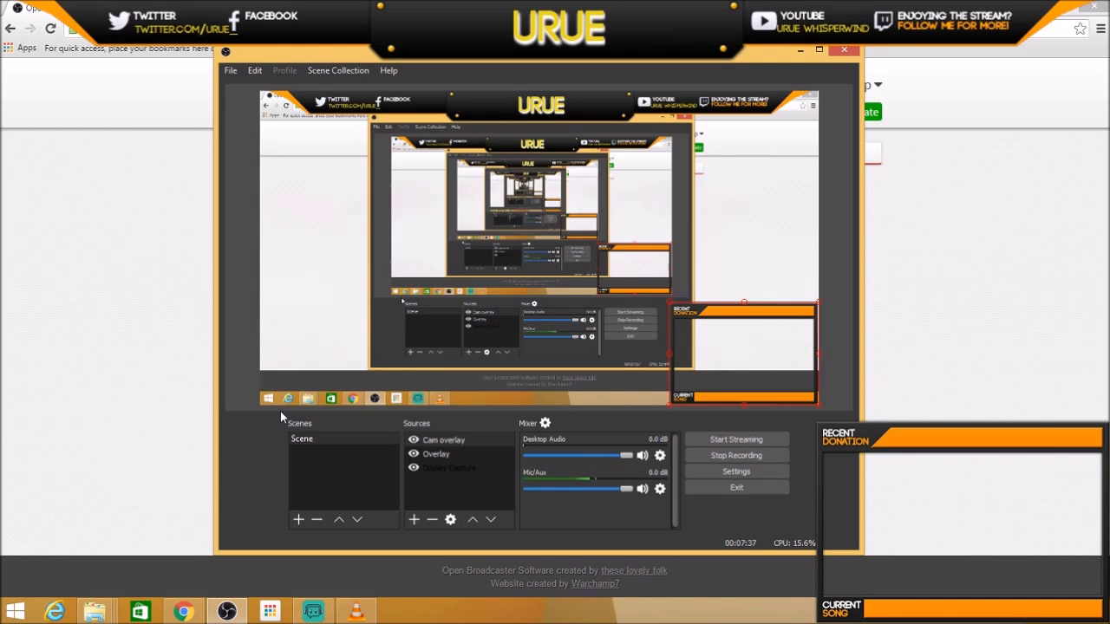
click(414, 520)
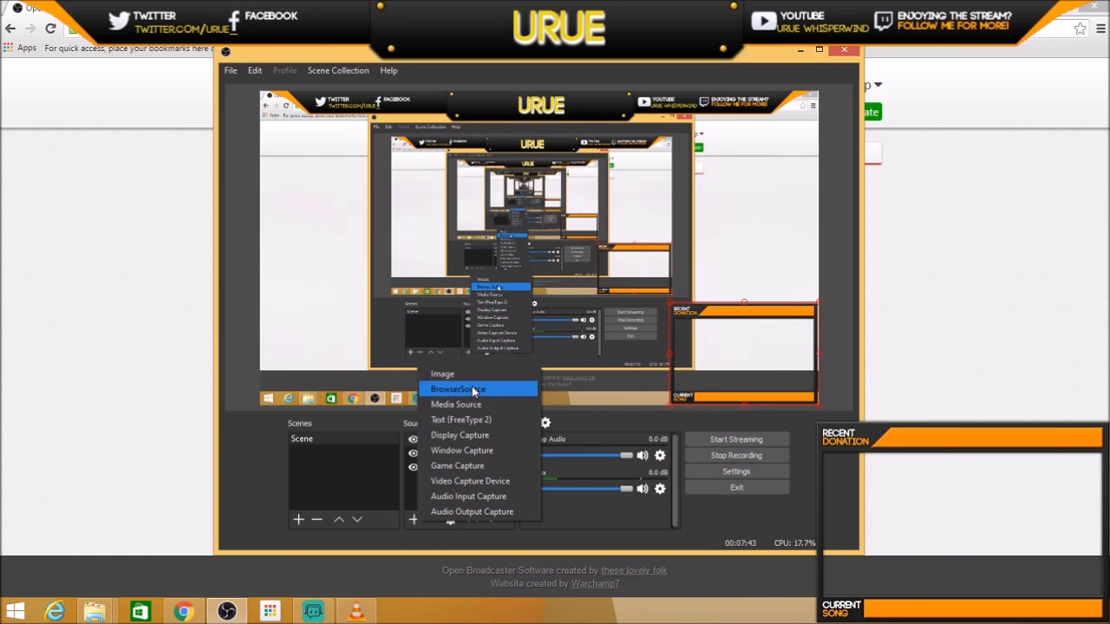
Add a Video Capture Device webcam source with its default settings.
click(470, 482)
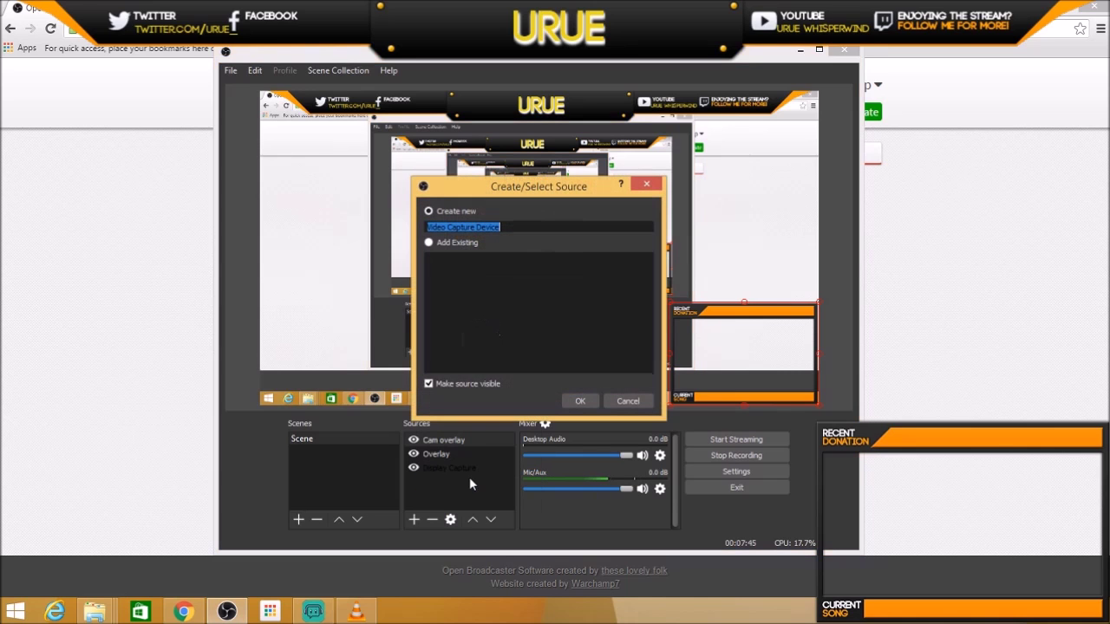
click(590, 404)
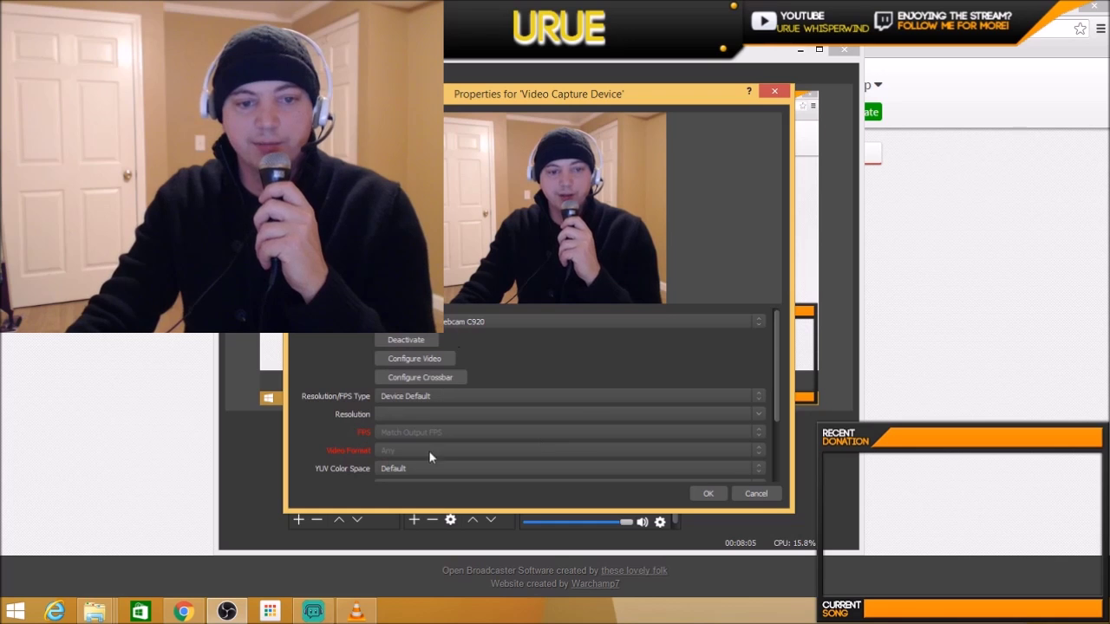
click(709, 494)
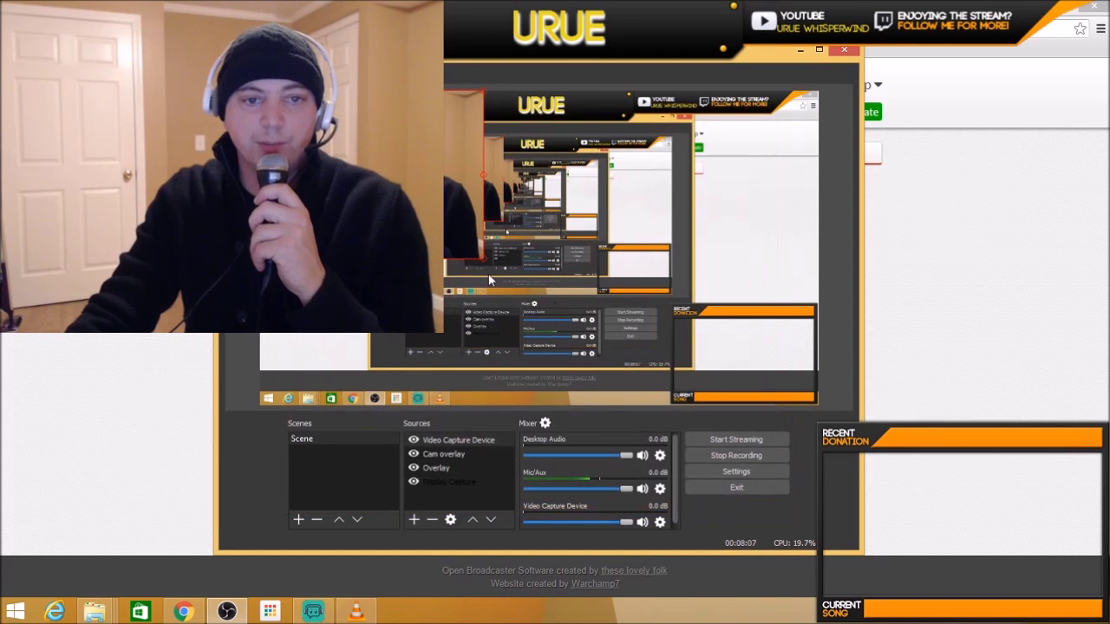
Fit the webcam feed inside the lower-right Facecam frame and layer it beneath Cam overlay.
drag(451, 234, 415, 197)
drag(322, 156, 734, 365)
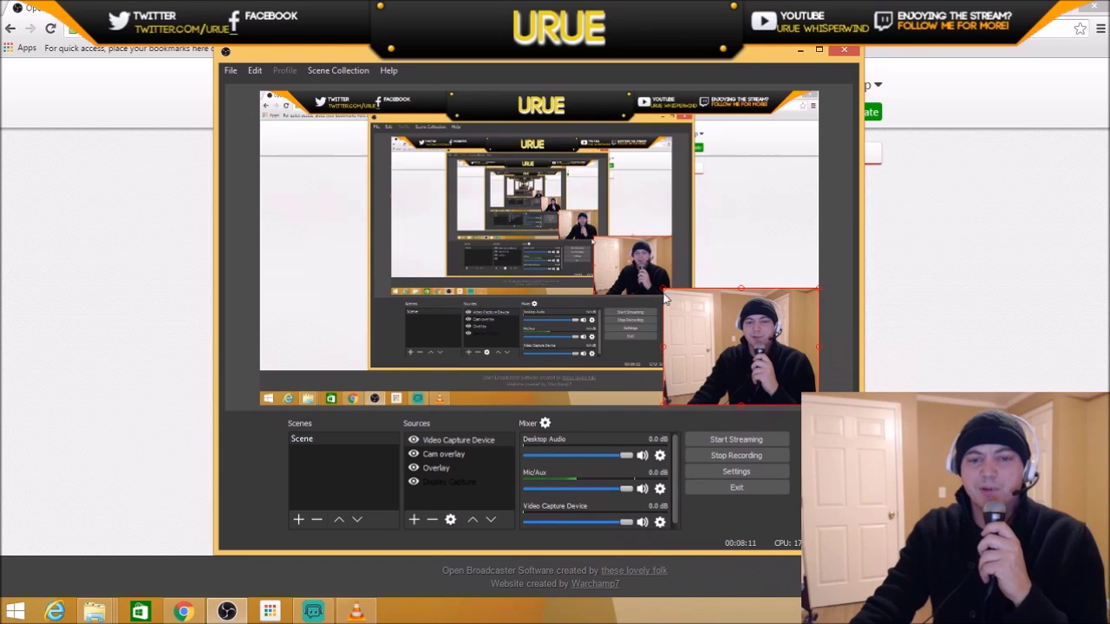
drag(673, 300, 723, 333)
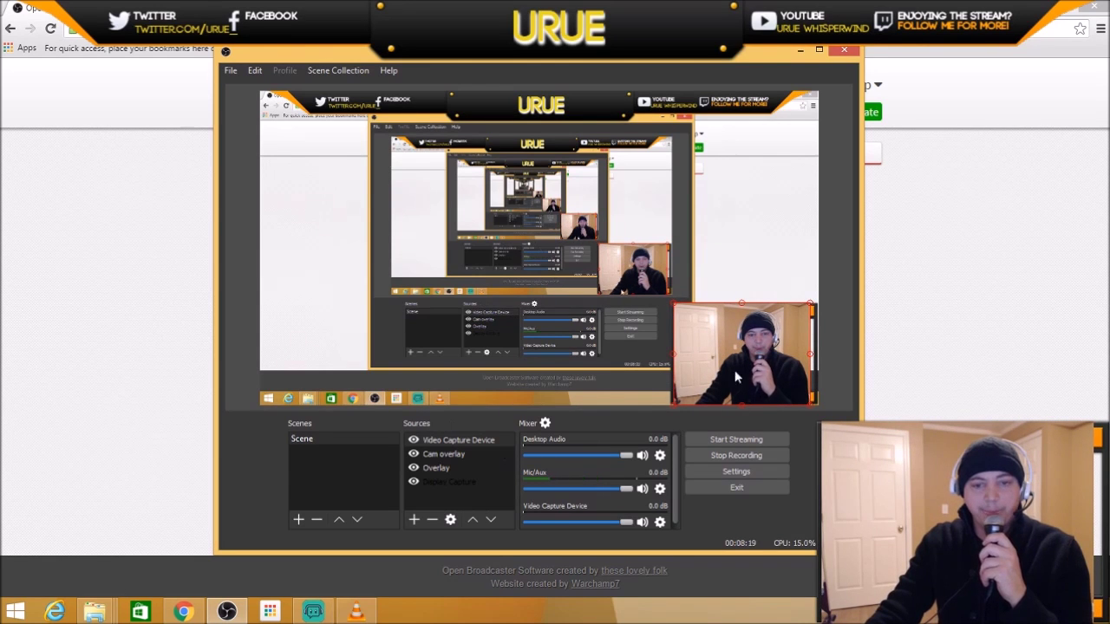
click(451, 442)
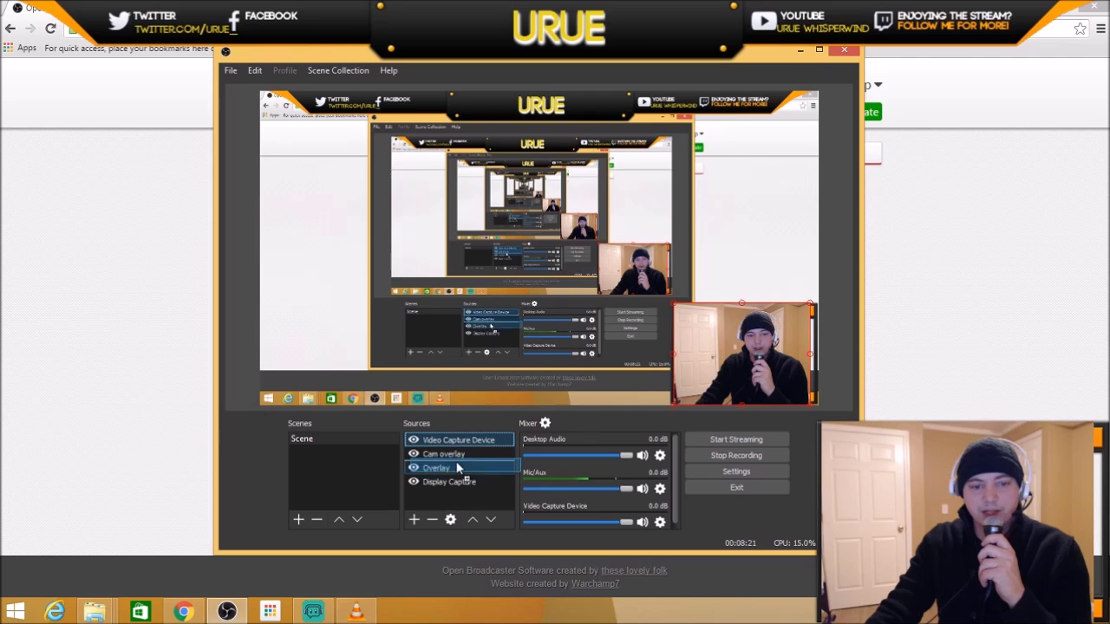
key(ctrl+Down)
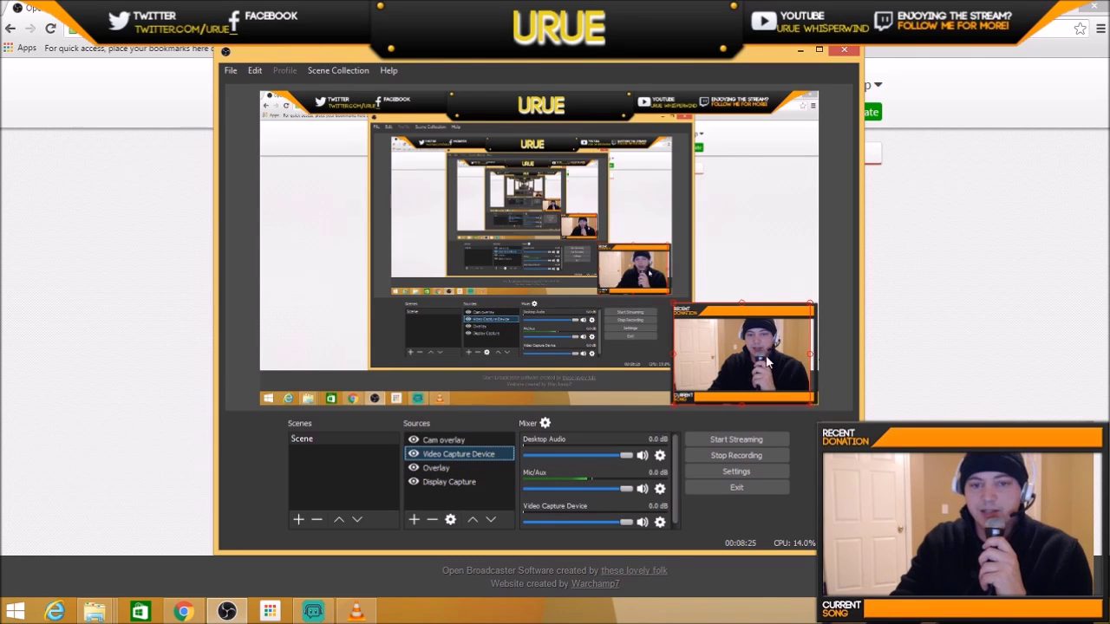
click(734, 358)
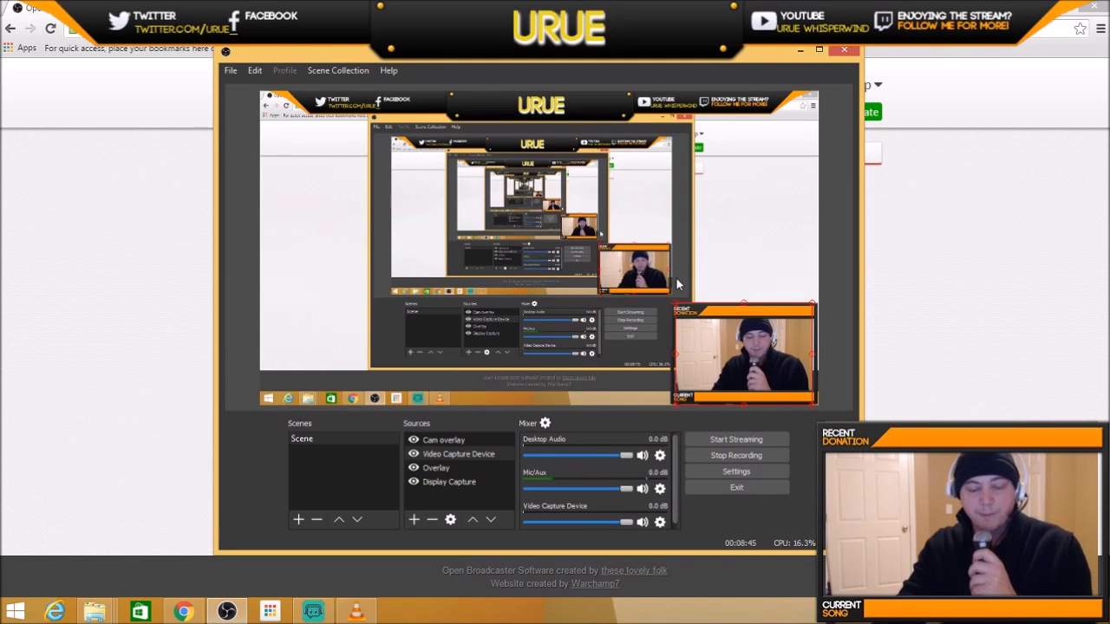
Bring the browser forward, switch to the TwitchAlerts tab and open its dashboard.
click(110, 236)
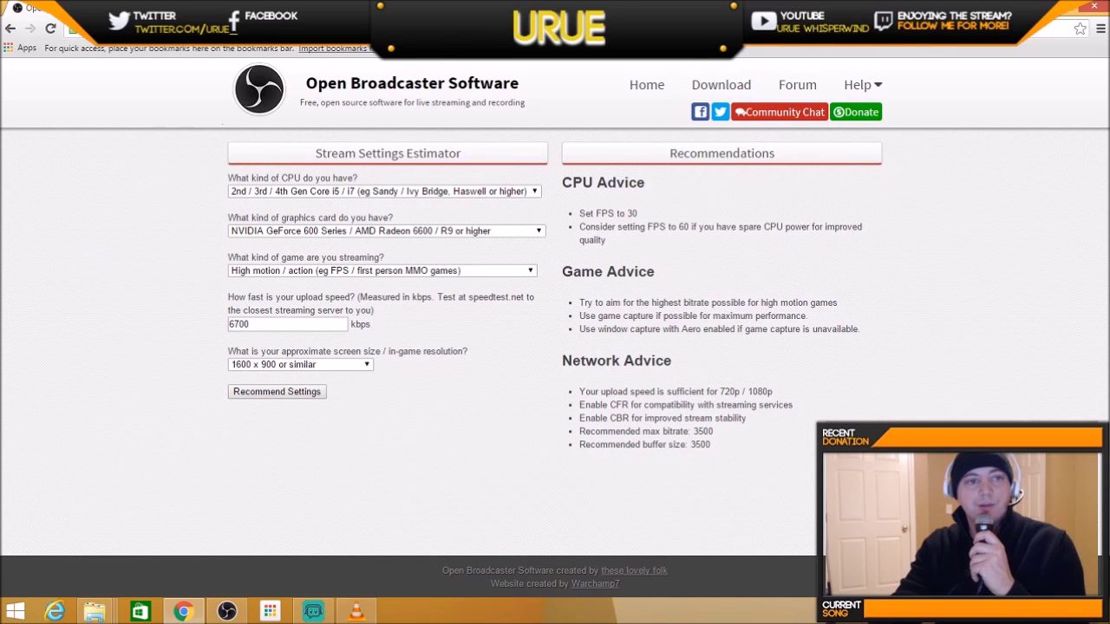
key(ctrl+Tab)
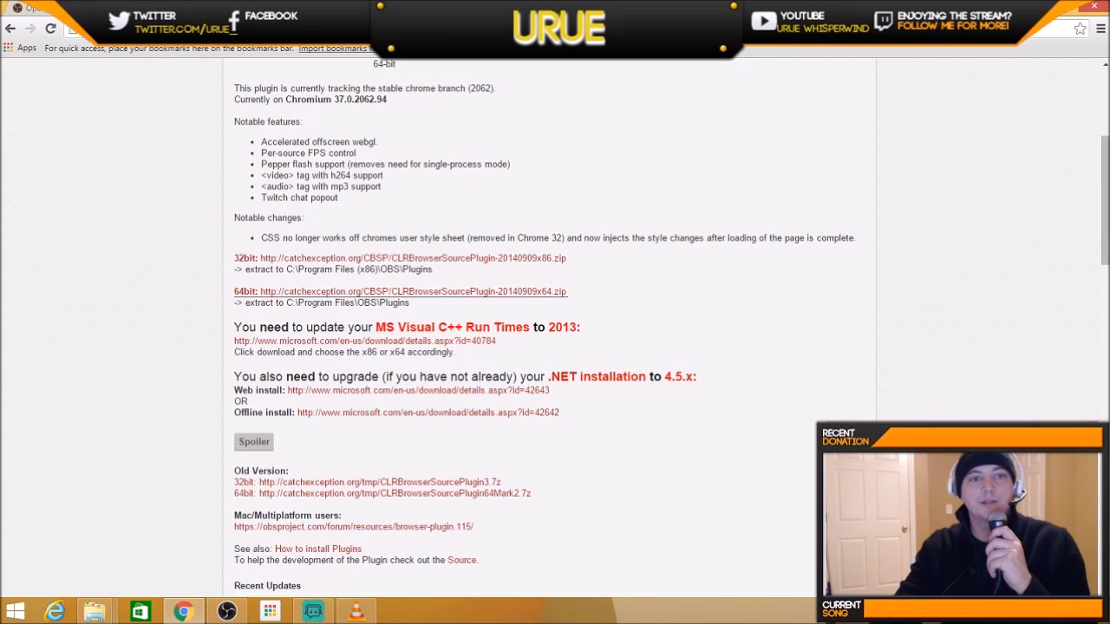
key(ctrl+Tab)
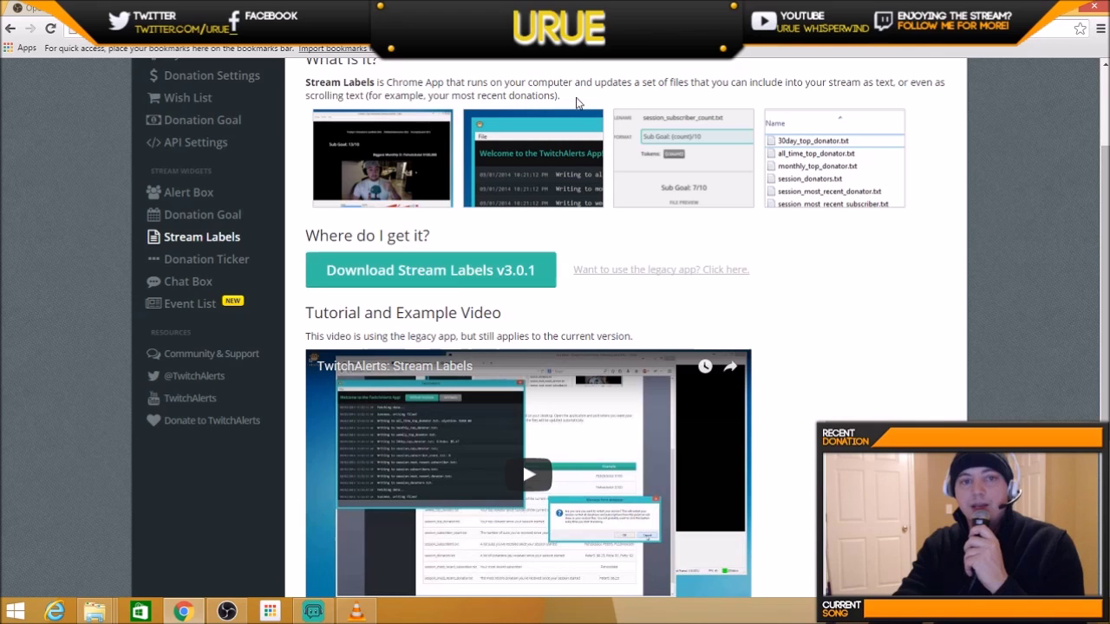
scroll(101, 214, up, 2)
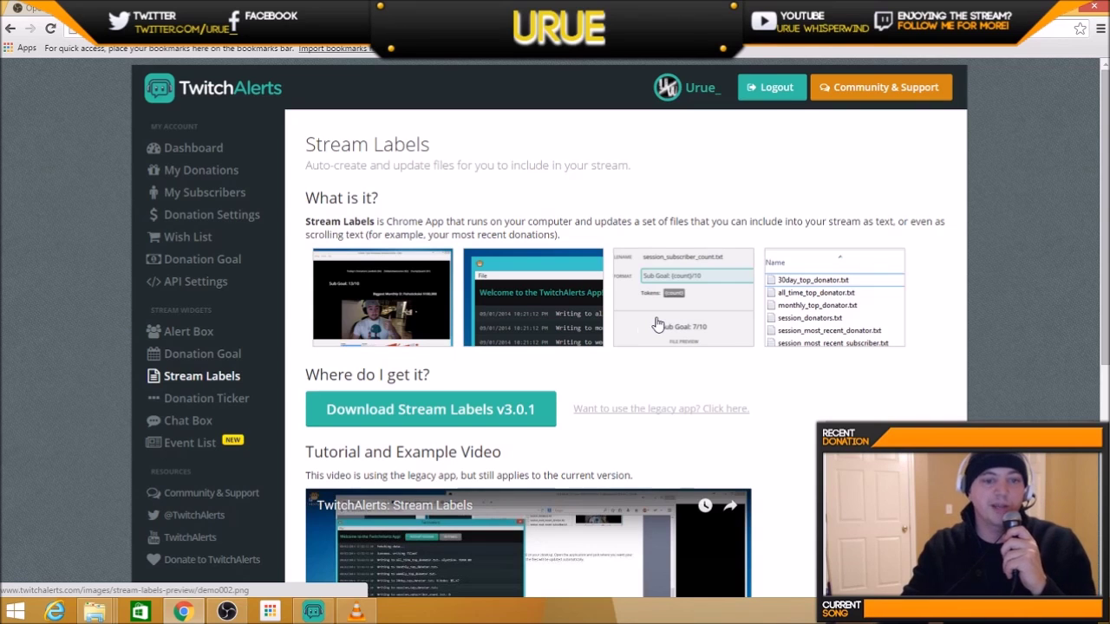
click(175, 149)
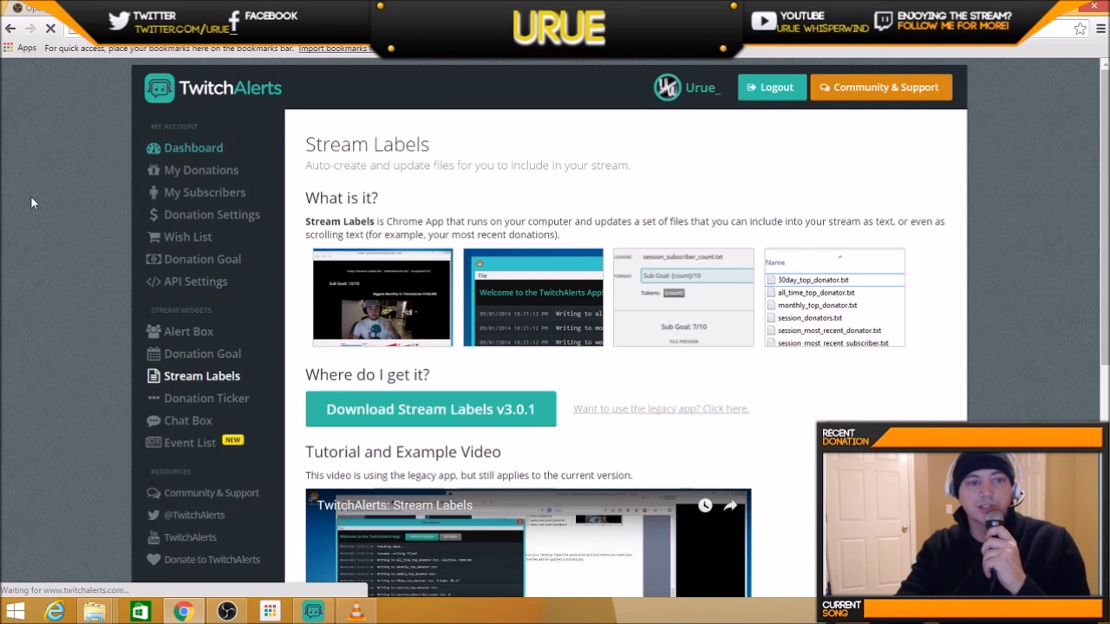
Open Donation Goal and view the Razer Kraken headset goal at $5.00 of $79.99.
scroll(48, 277, down, 1)
scroll(65, 273, down, 1)
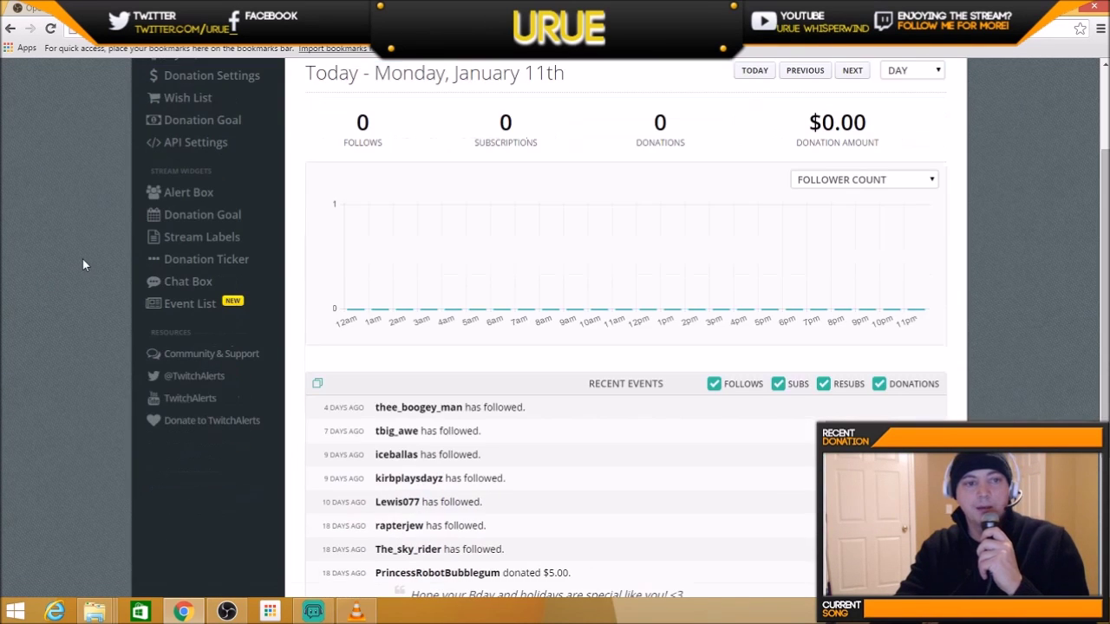
scroll(102, 298, down, 2)
scroll(121, 286, up, 4)
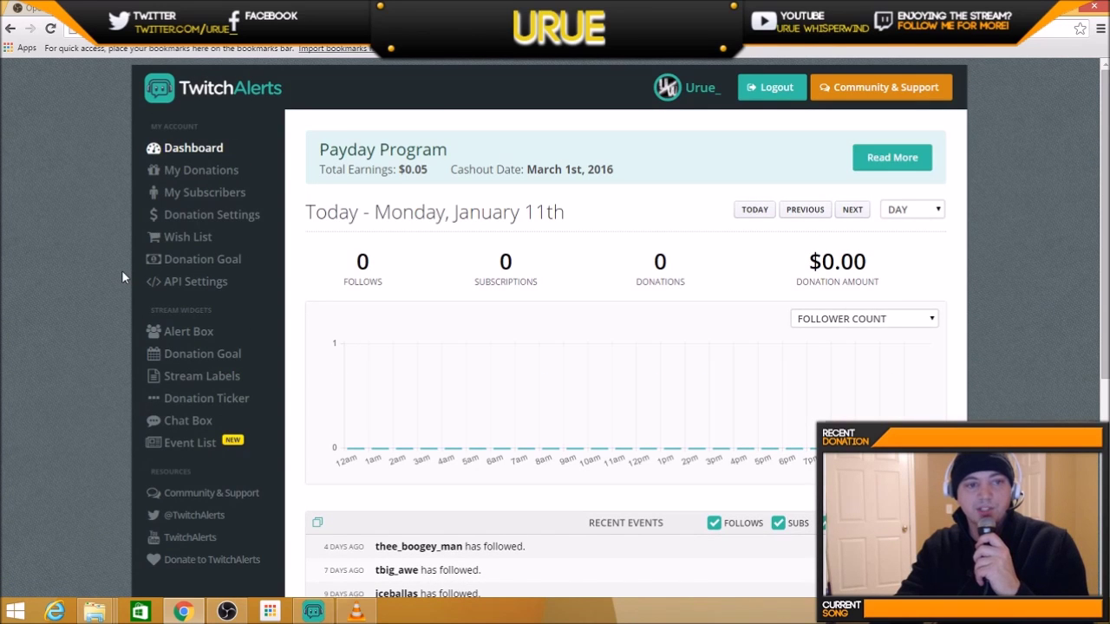
click(210, 259)
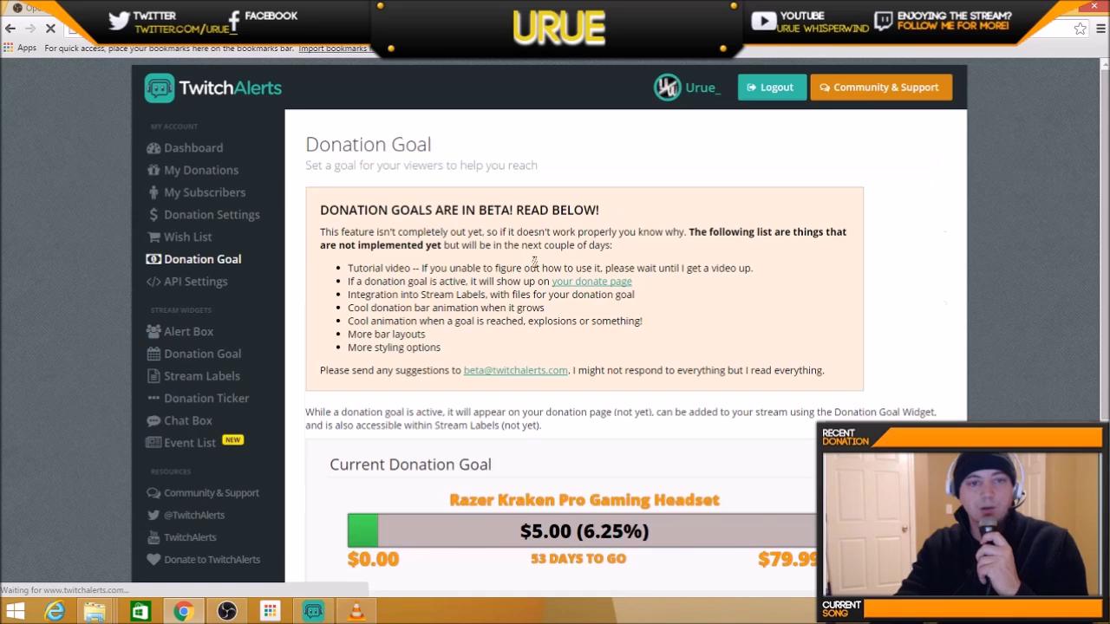
scroll(978, 391, down, 1)
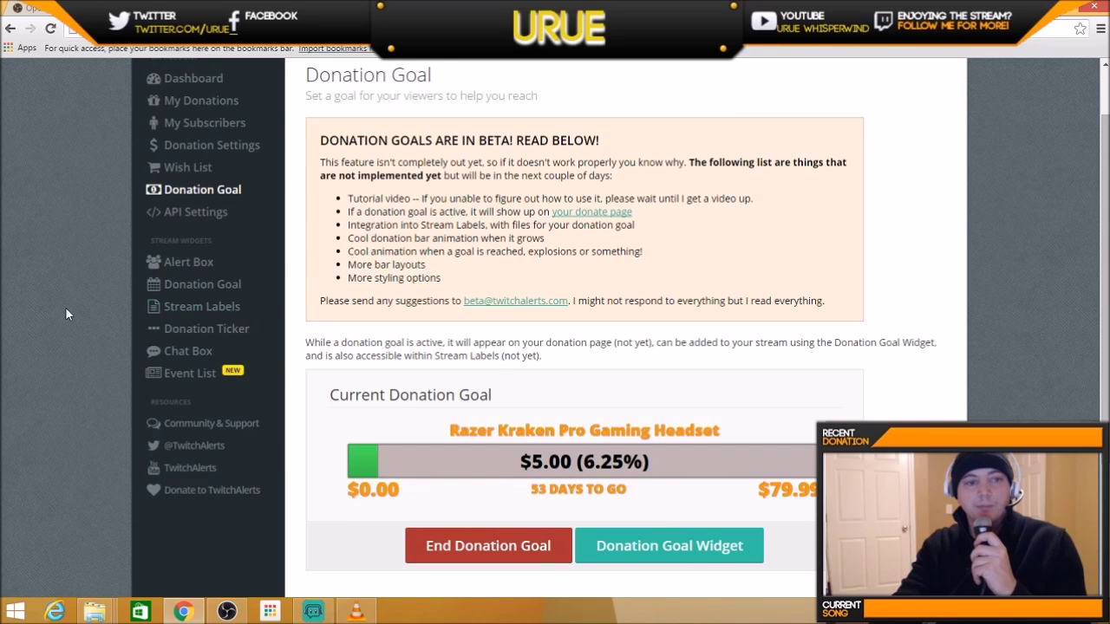
scroll(67, 313, up, 1)
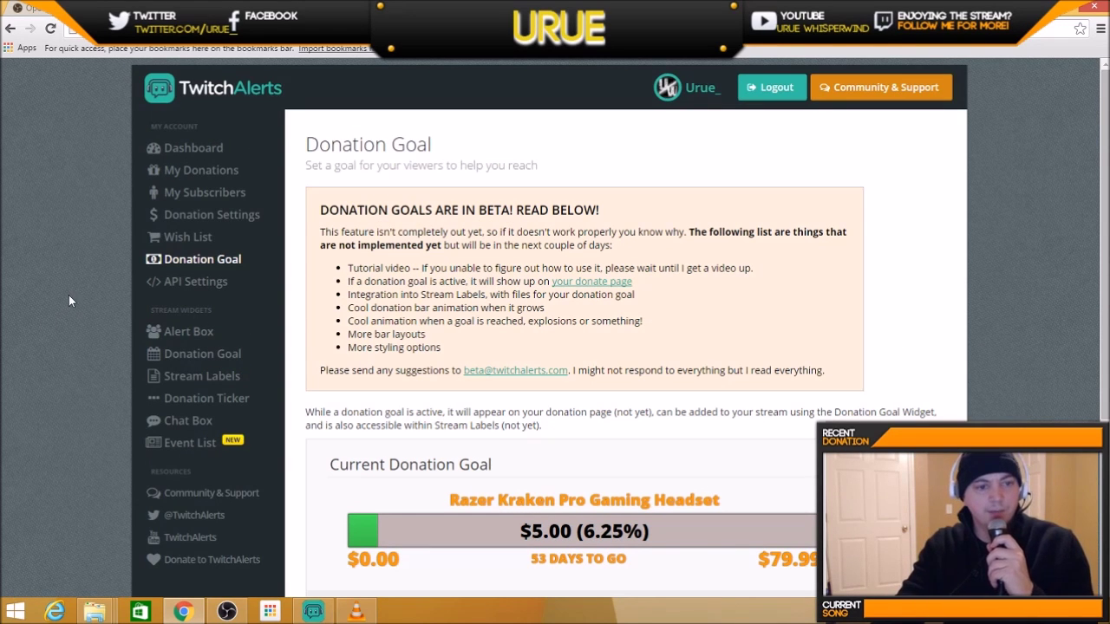
Open the Alert Box widget page and scroll through its settings.
click(191, 332)
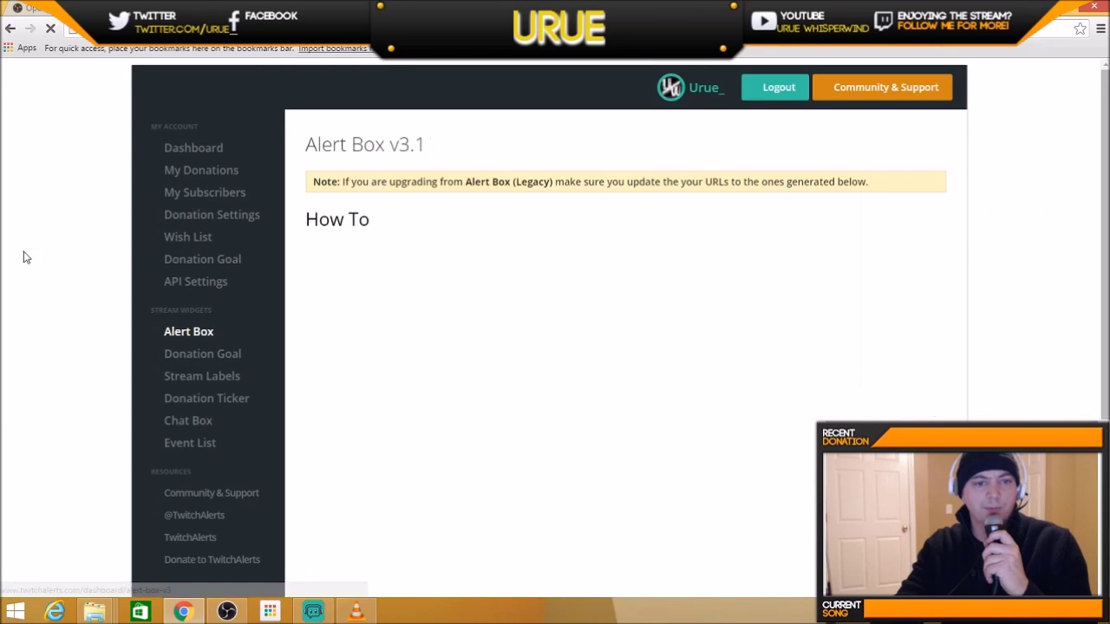
scroll(40, 244, down, 2)
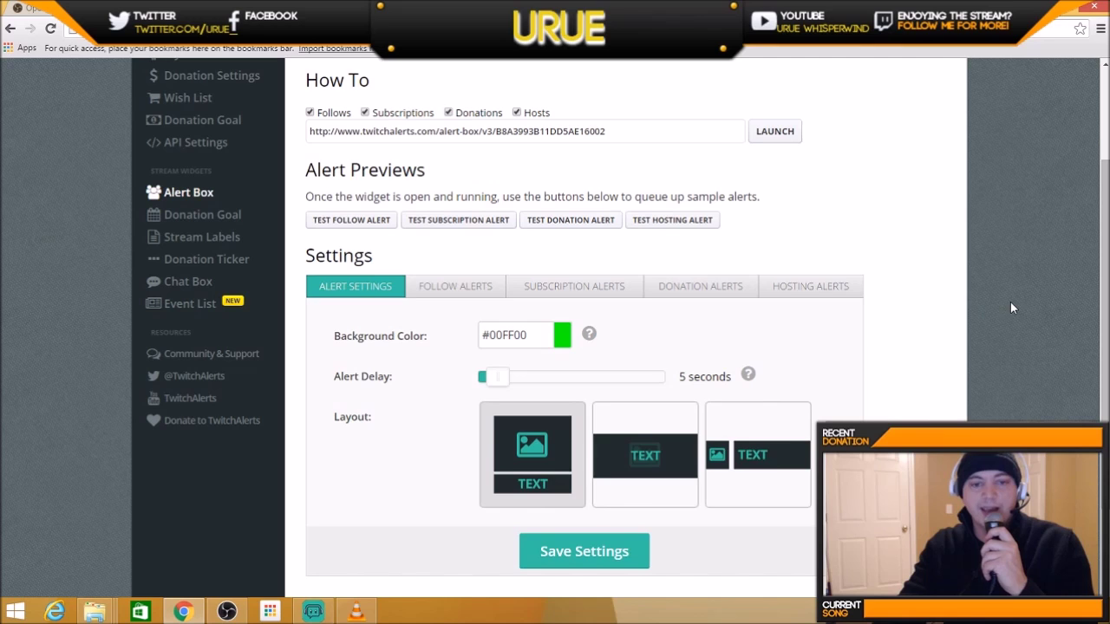
scroll(1029, 241, down, 1)
scroll(1028, 237, up, 1)
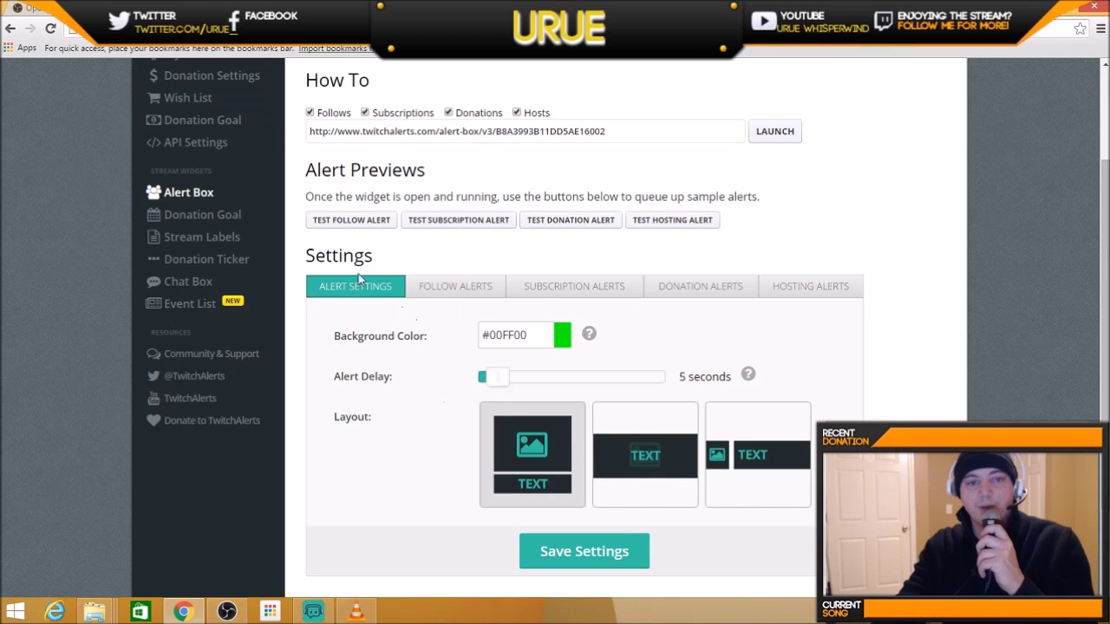
Review the Follow, Subscription, Donation and Hosting alert tabs, then return to Alert Settings.
click(455, 297)
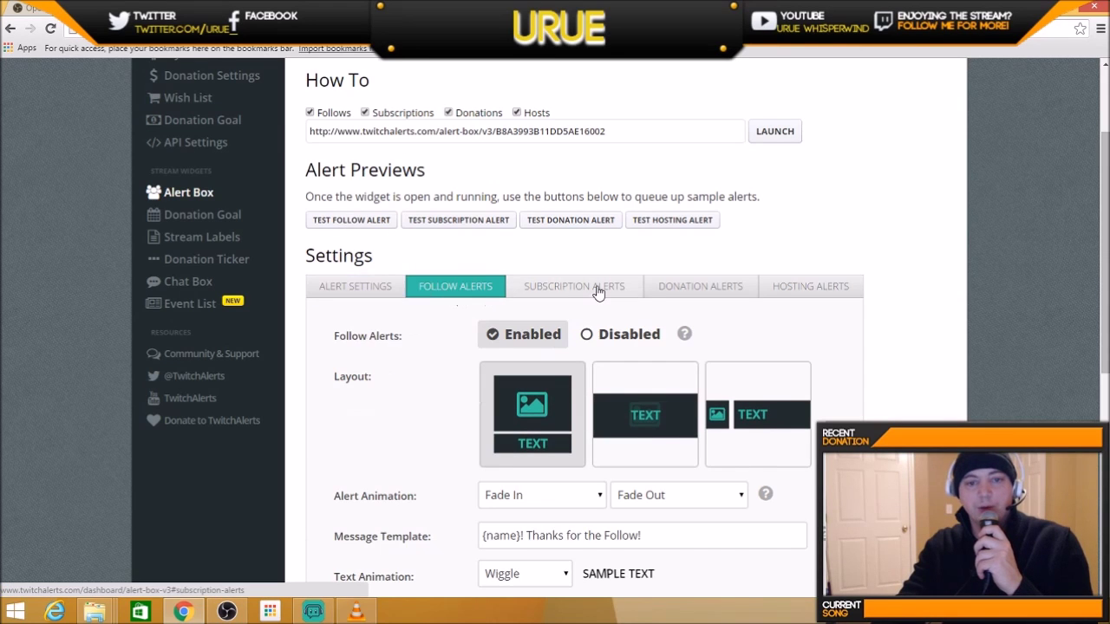
click(573, 286)
click(699, 286)
click(810, 286)
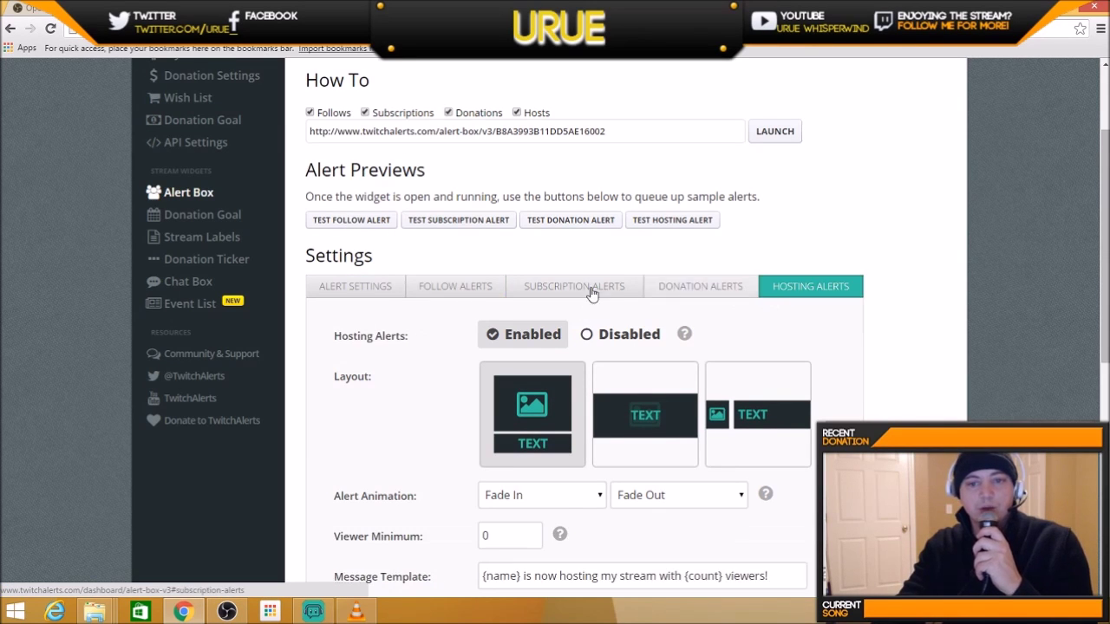
click(397, 290)
scroll(970, 313, down, 3)
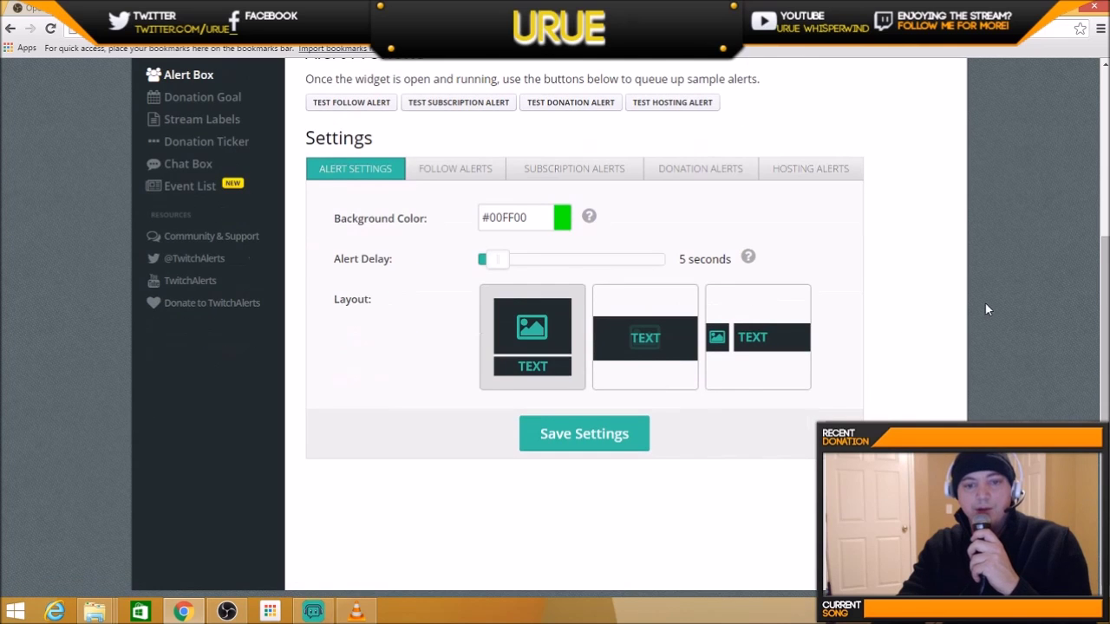
scroll(914, 325, up, 5)
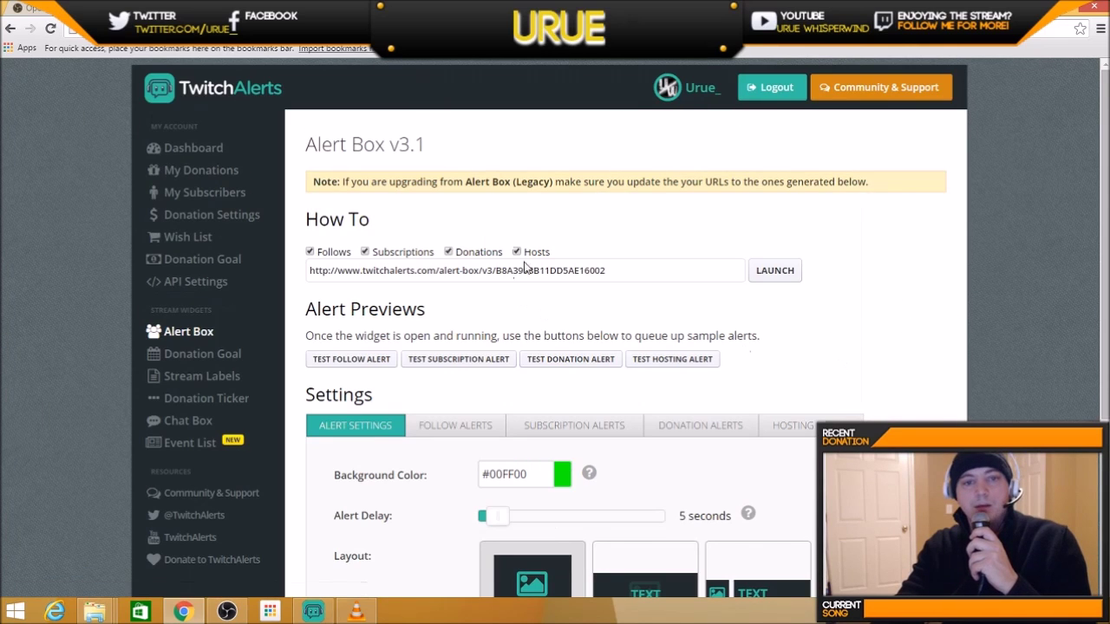
Launch the alert box popup, shrink it and park it at the screen's upper right.
click(784, 275)
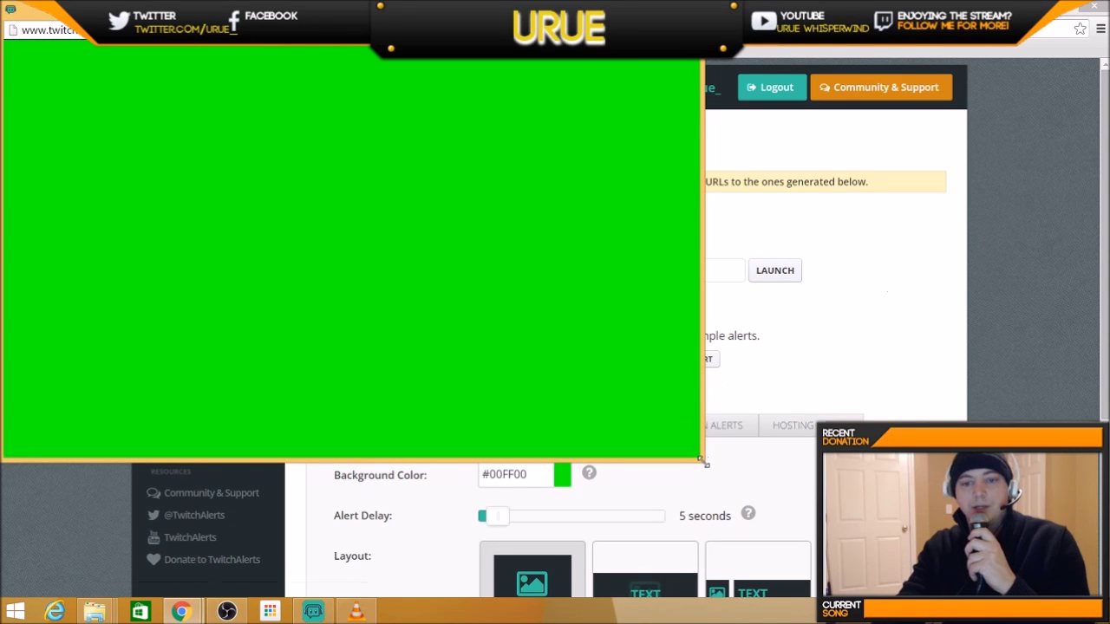
drag(704, 462, 348, 253)
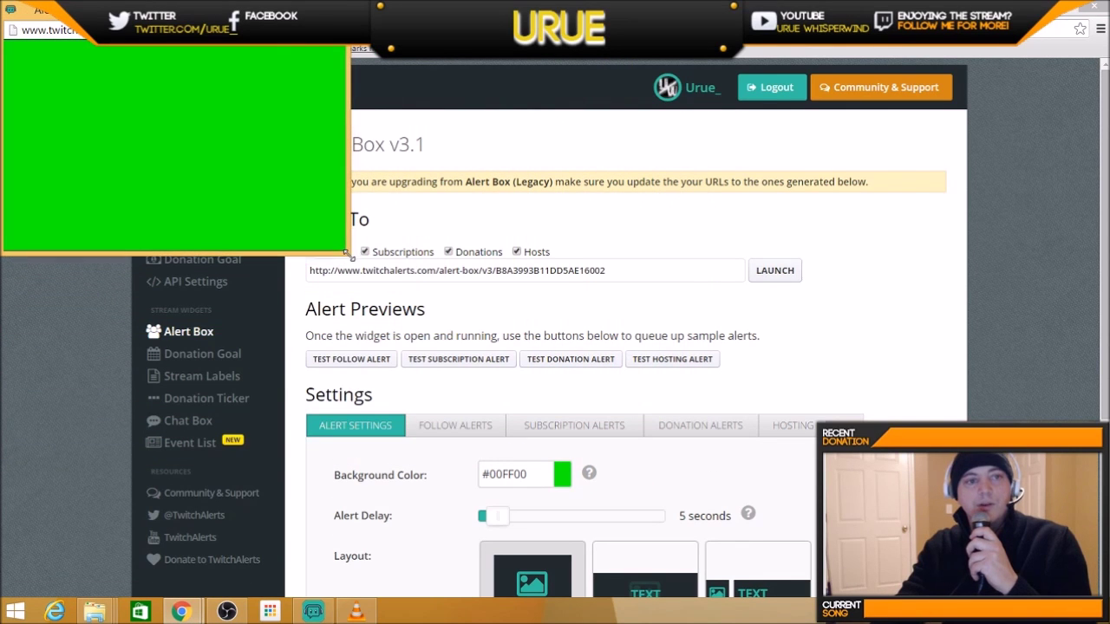
drag(112, 7, 824, 73)
click(227, 612)
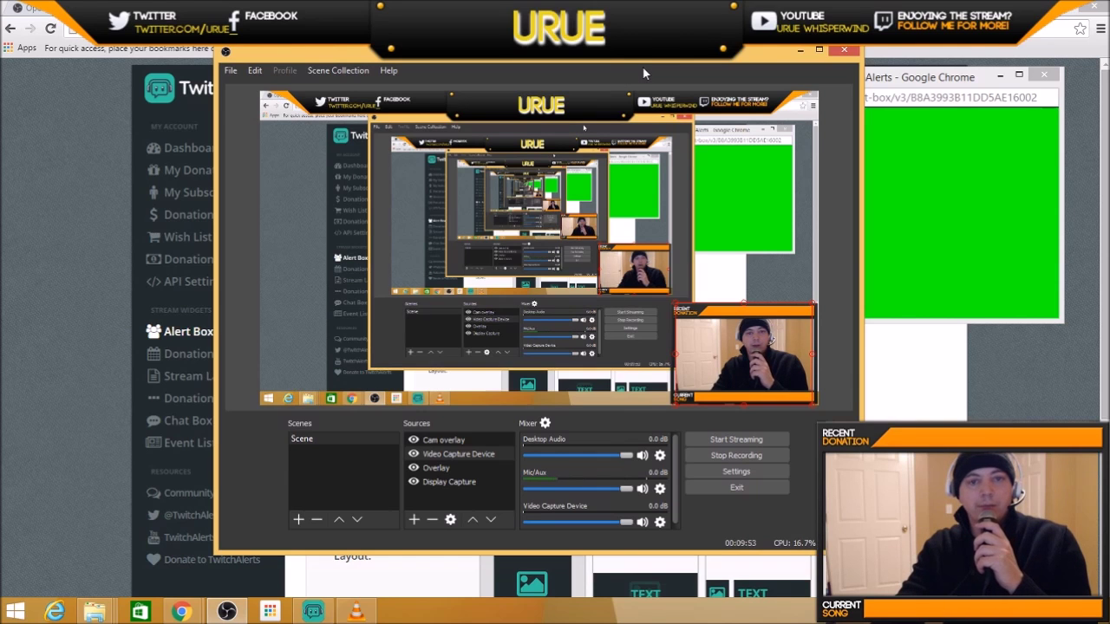
click(33, 203)
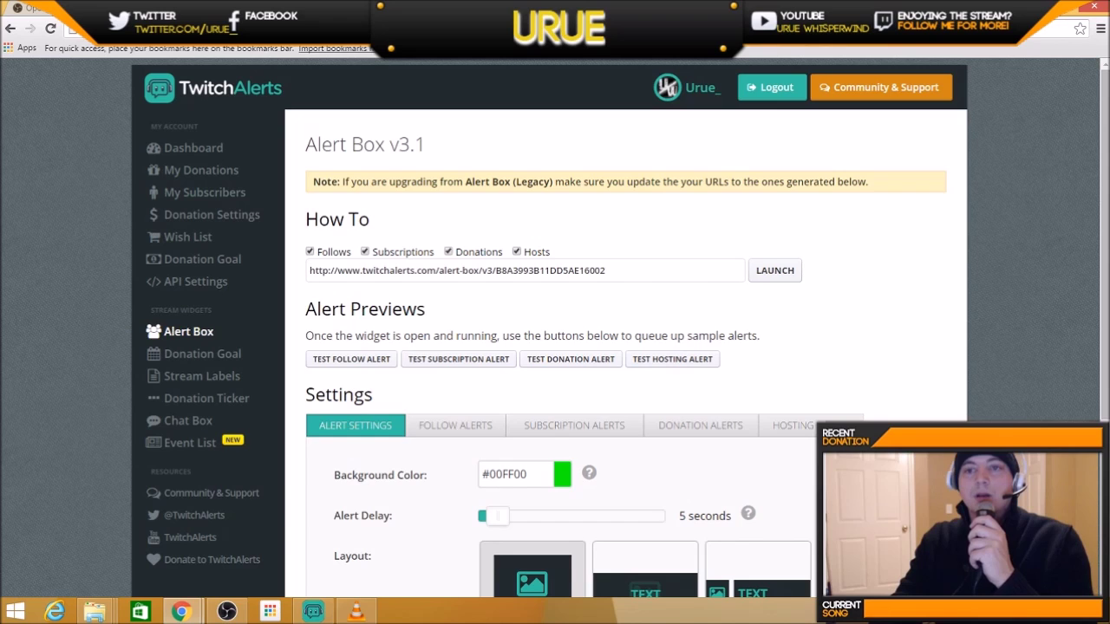
Switch to the OBS browser plugin forum tab, then bring up the obs-studio install folder.
key(ctrl+Tab)
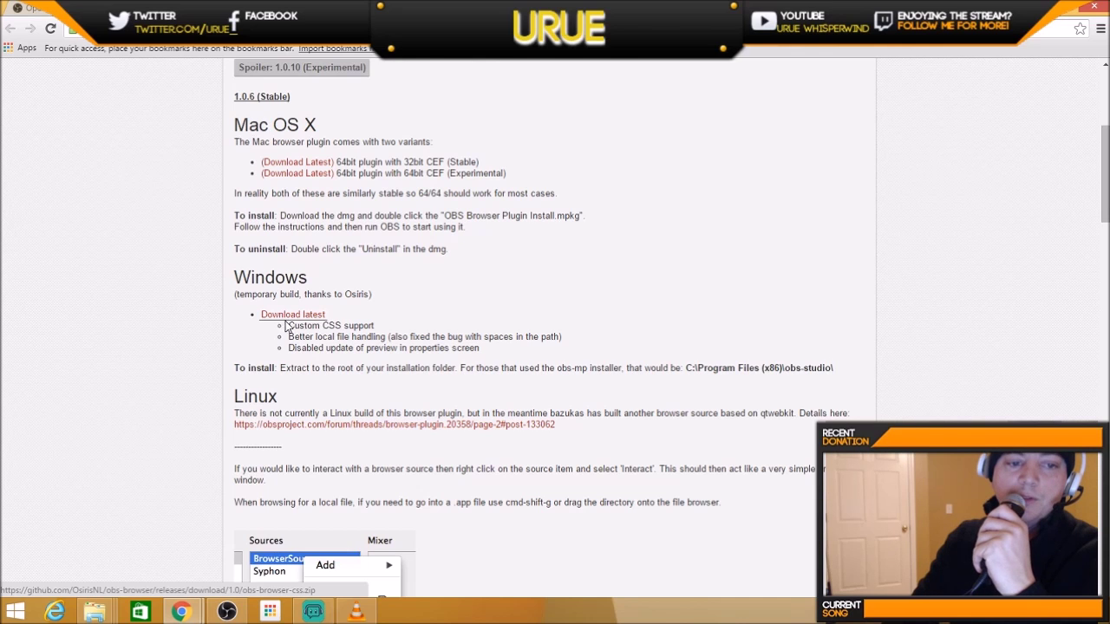
mouse_move(95, 612)
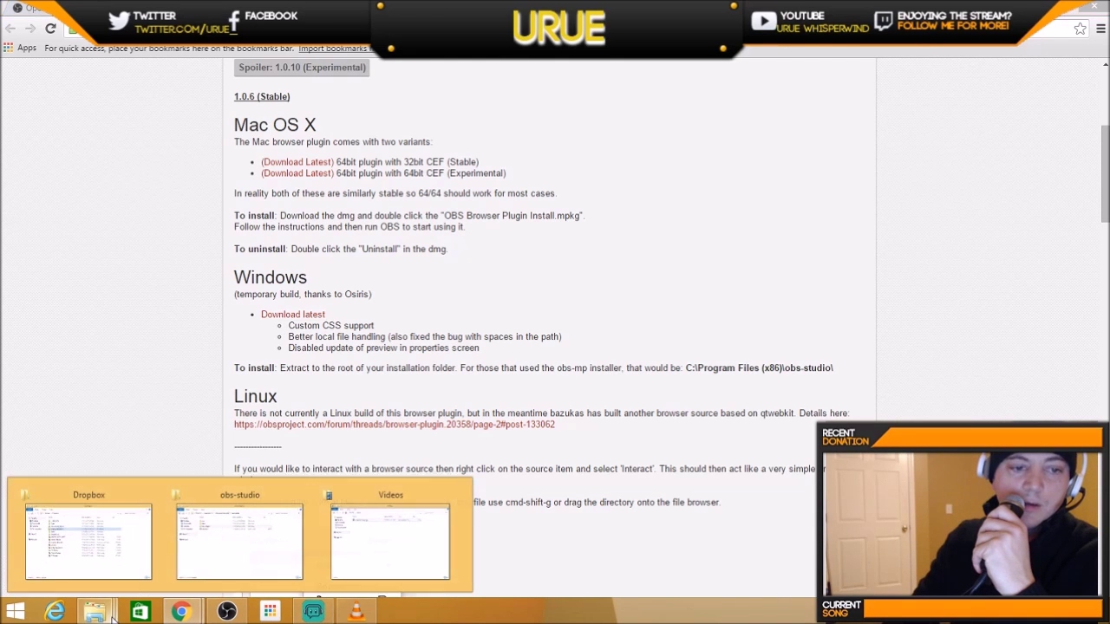
click(246, 539)
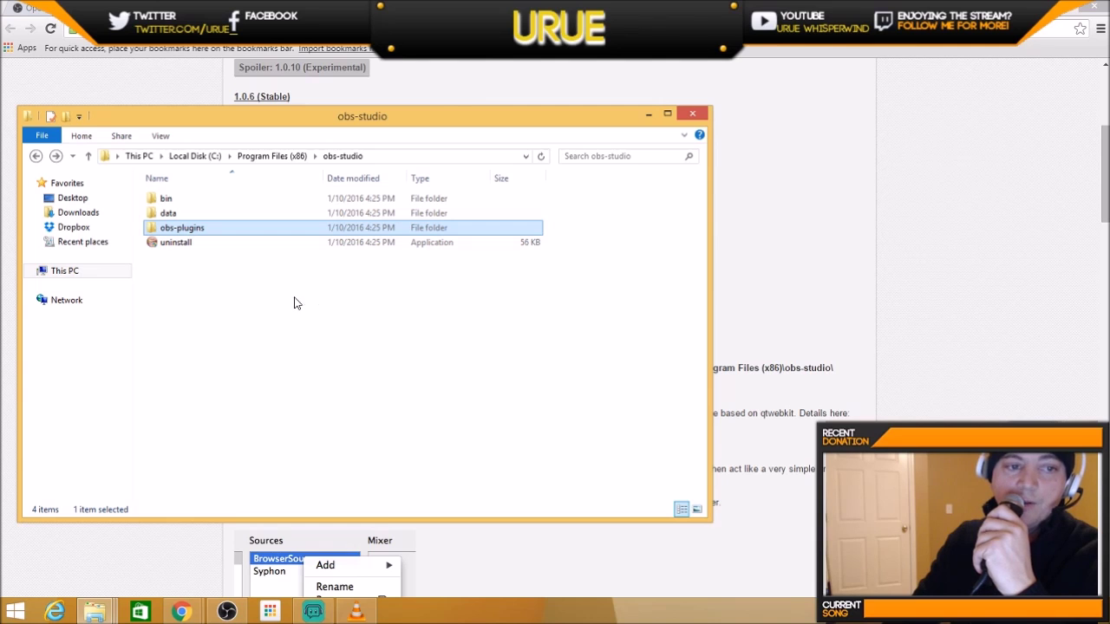
Browse from Local Disk (C:) into Program Files (x86) > obs-studio, then minimize Explorer and restore OBS.
click(35, 156)
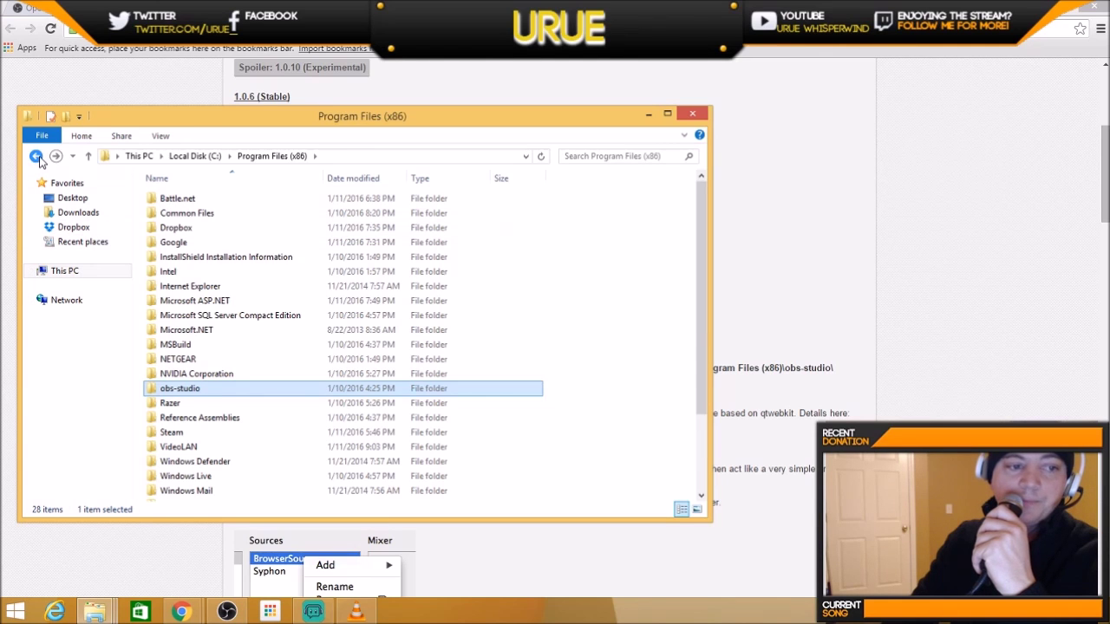
click(35, 156)
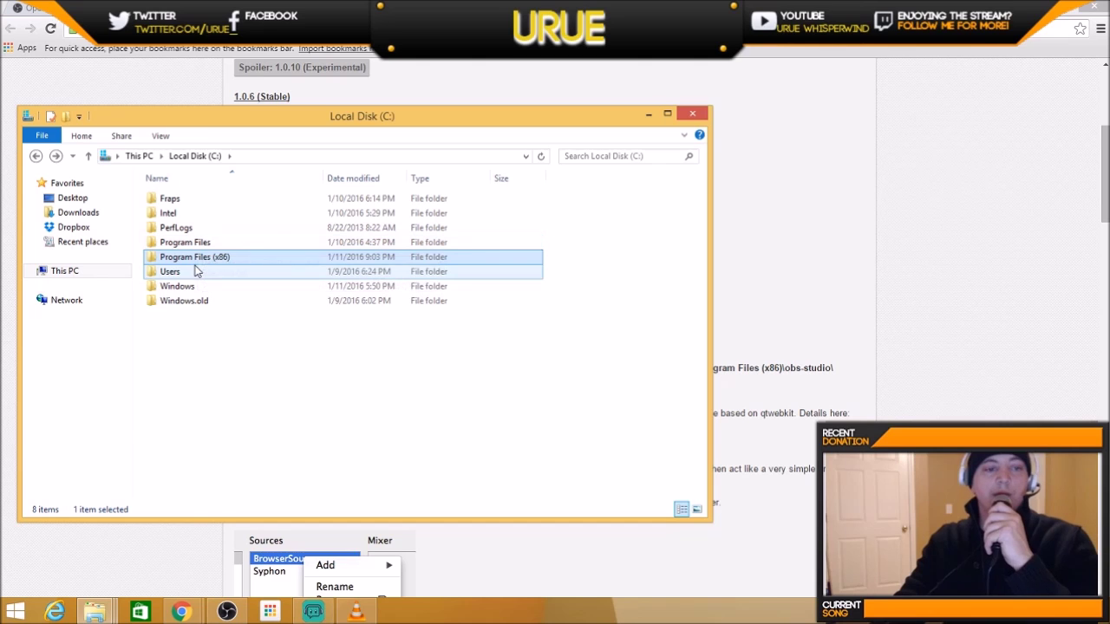
double_click(198, 256)
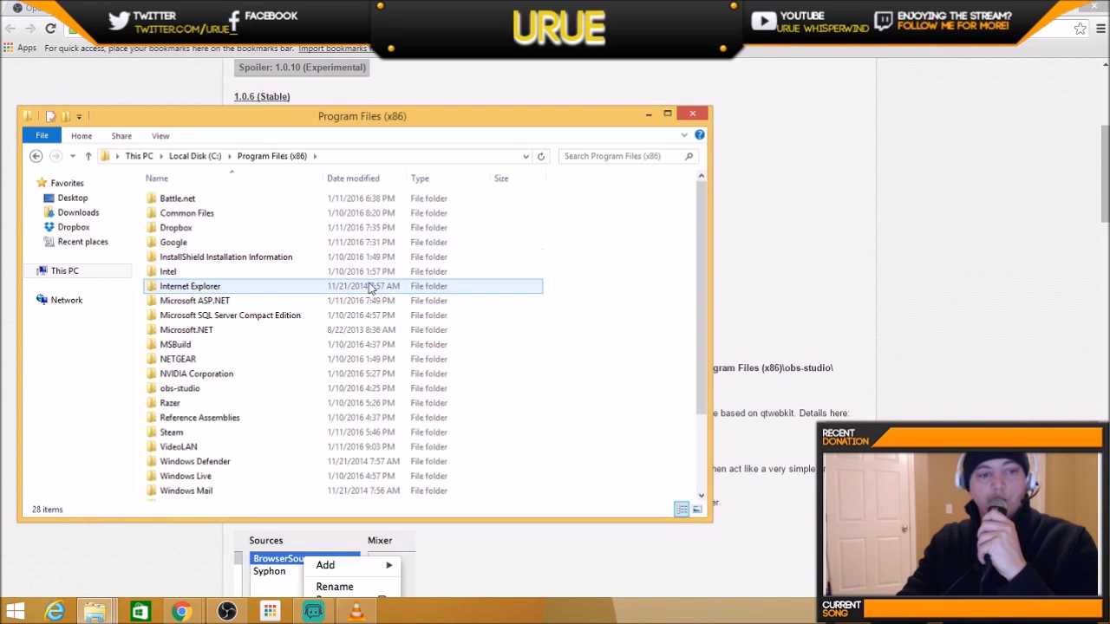
double_click(204, 390)
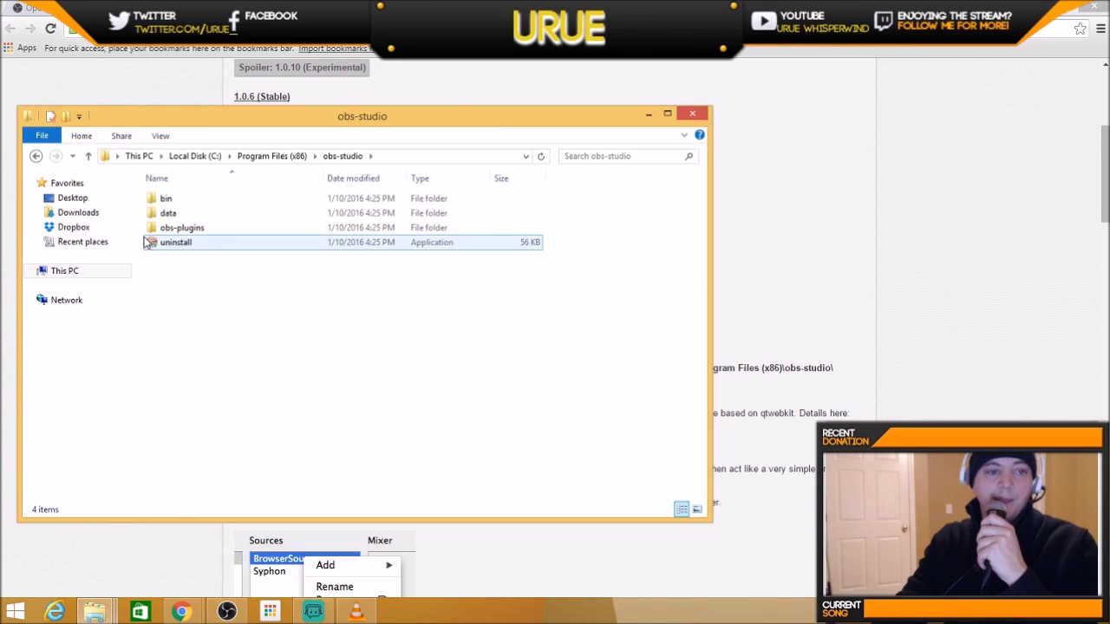
click(646, 117)
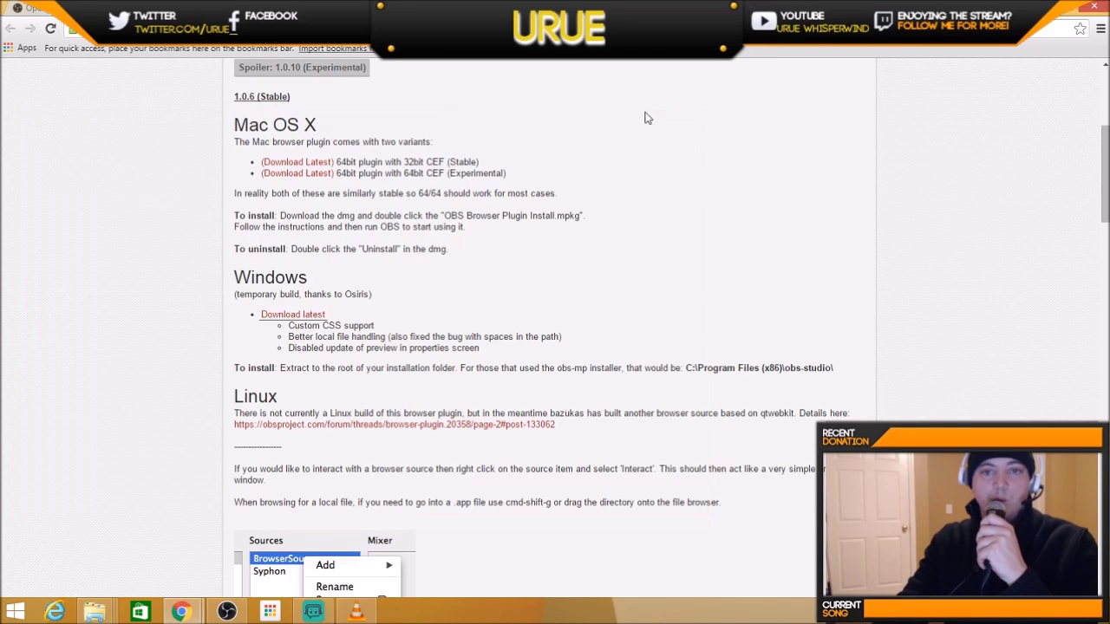
click(226, 612)
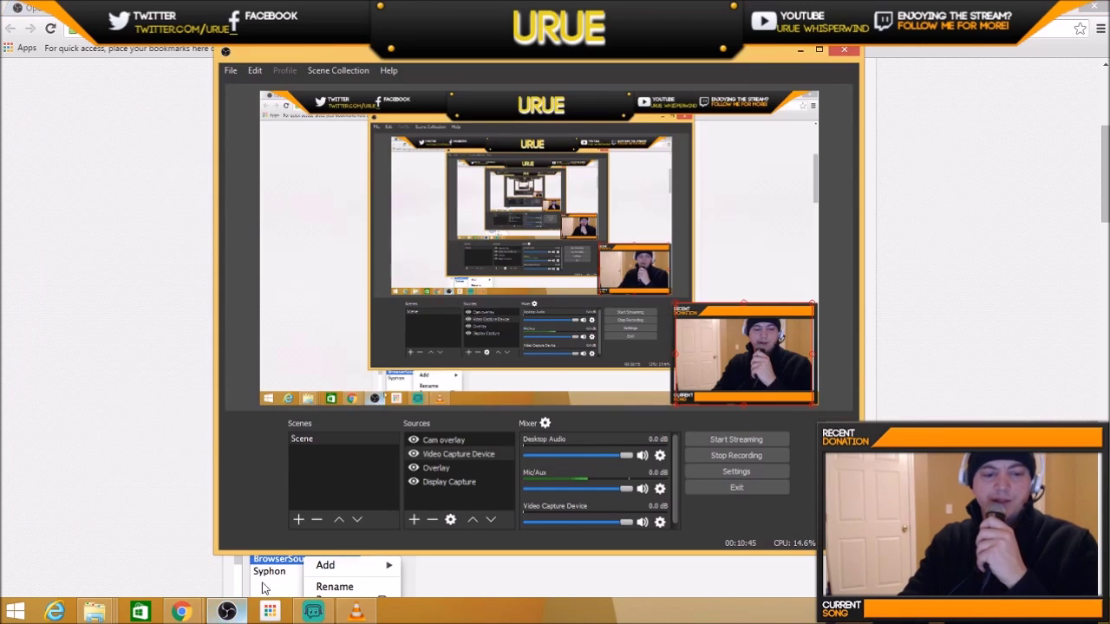
Add a new BrowserSource to the scene with its default name.
click(413, 519)
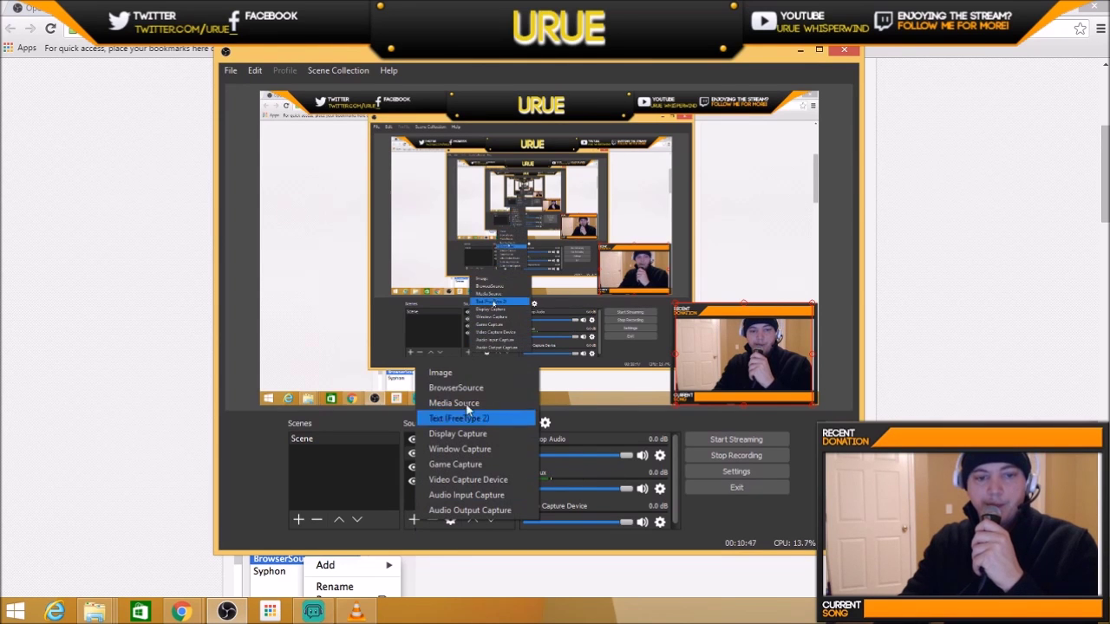
click(475, 392)
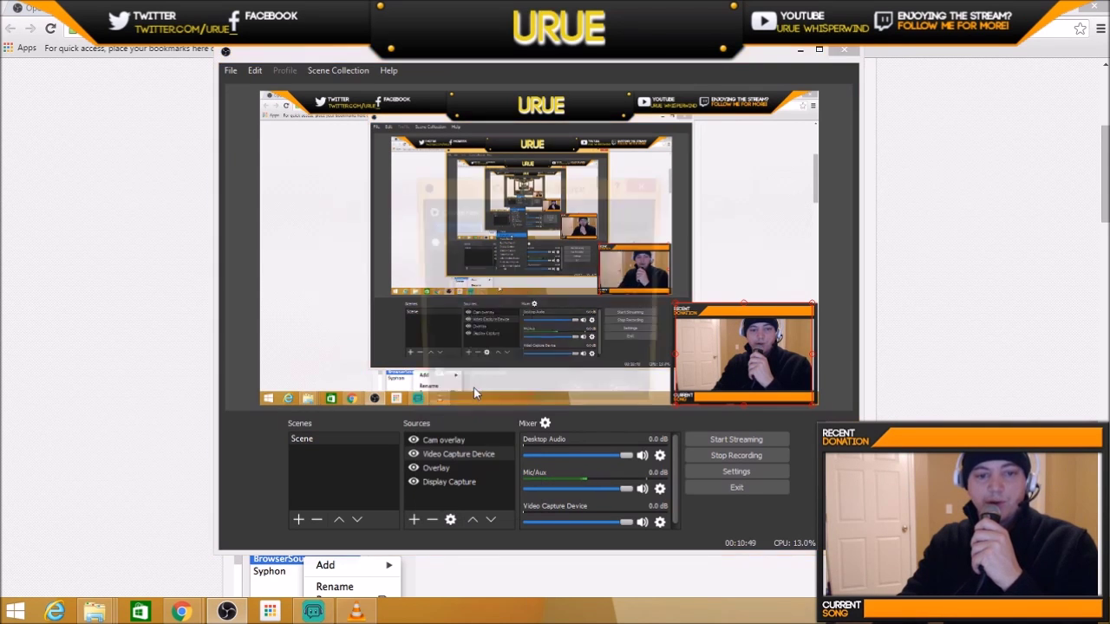
click(580, 401)
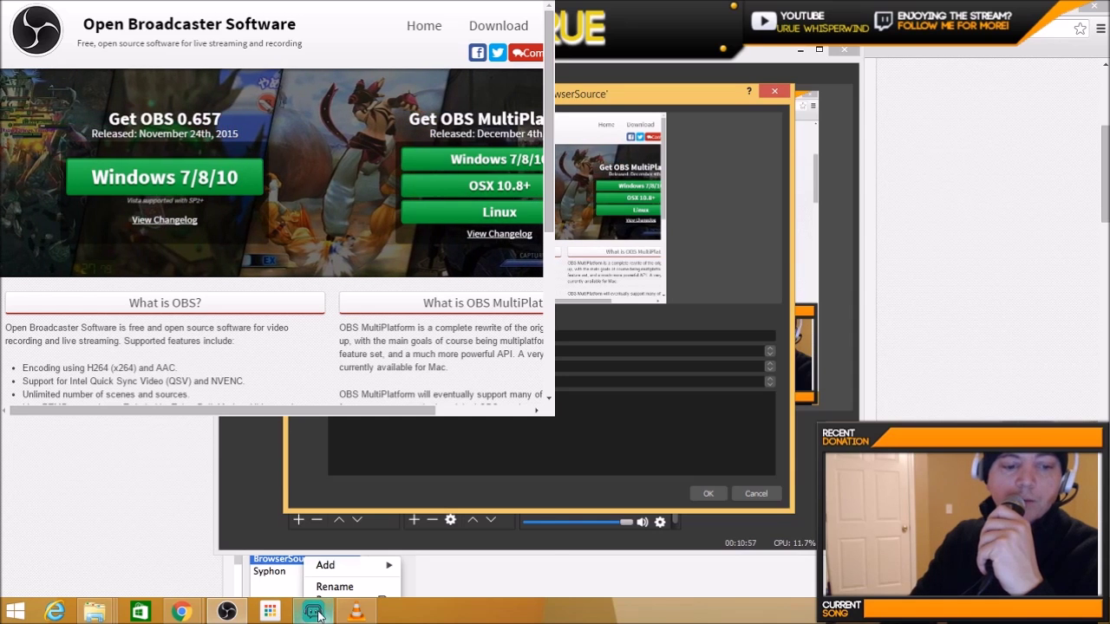
Copy the alert box widget URL from the TwitchAlerts page in the browser.
click(272, 613)
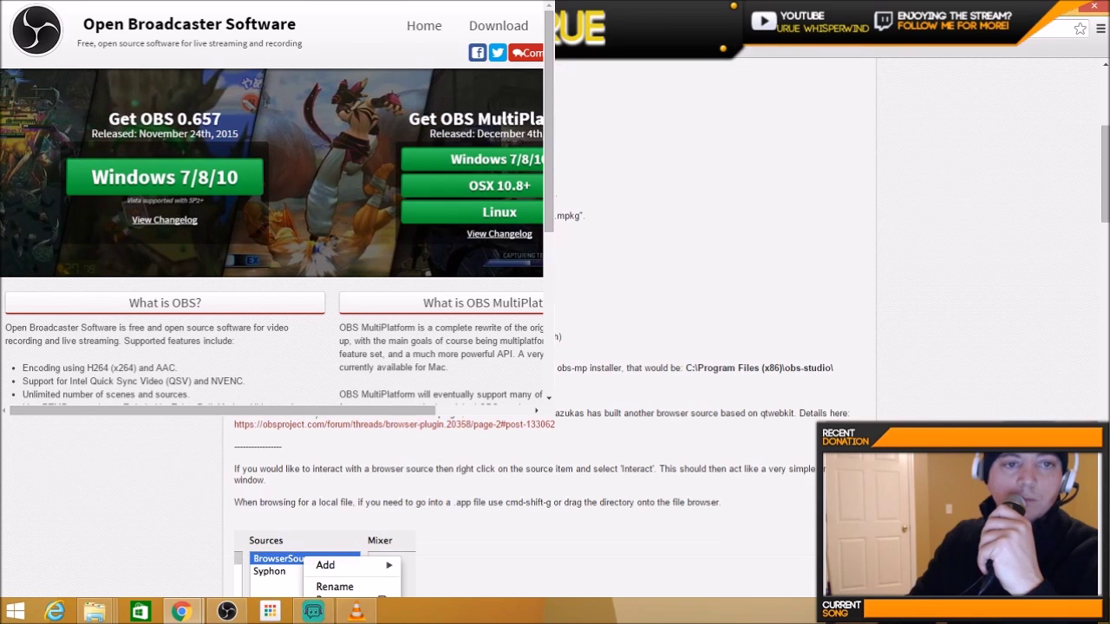
click(1059, 16)
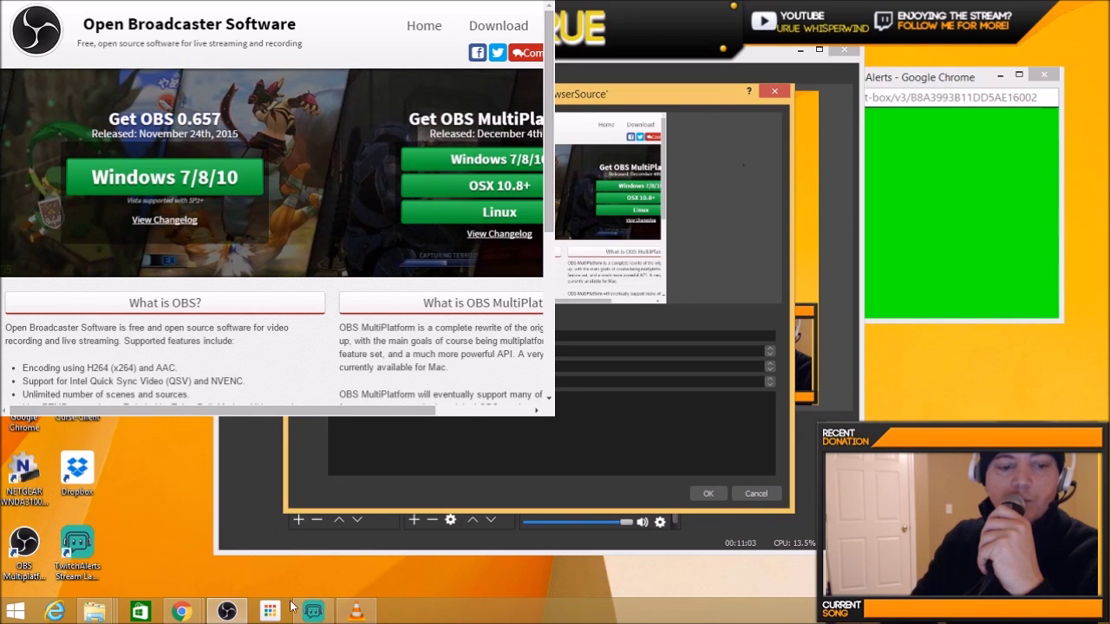
click(180, 612)
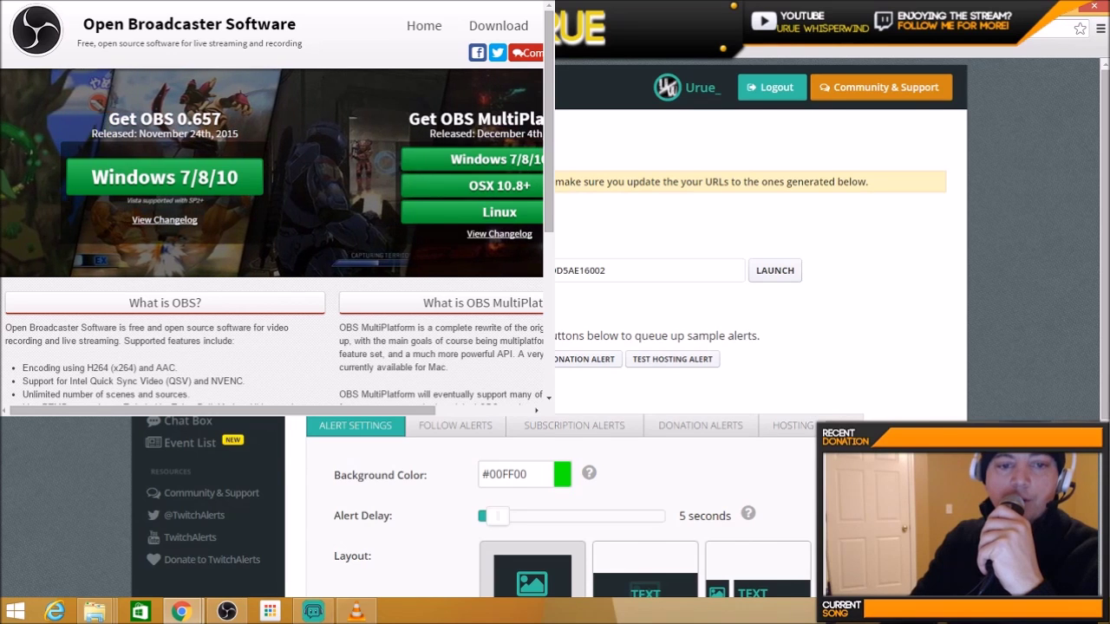
click(650, 270)
right_click(559, 271)
click(599, 299)
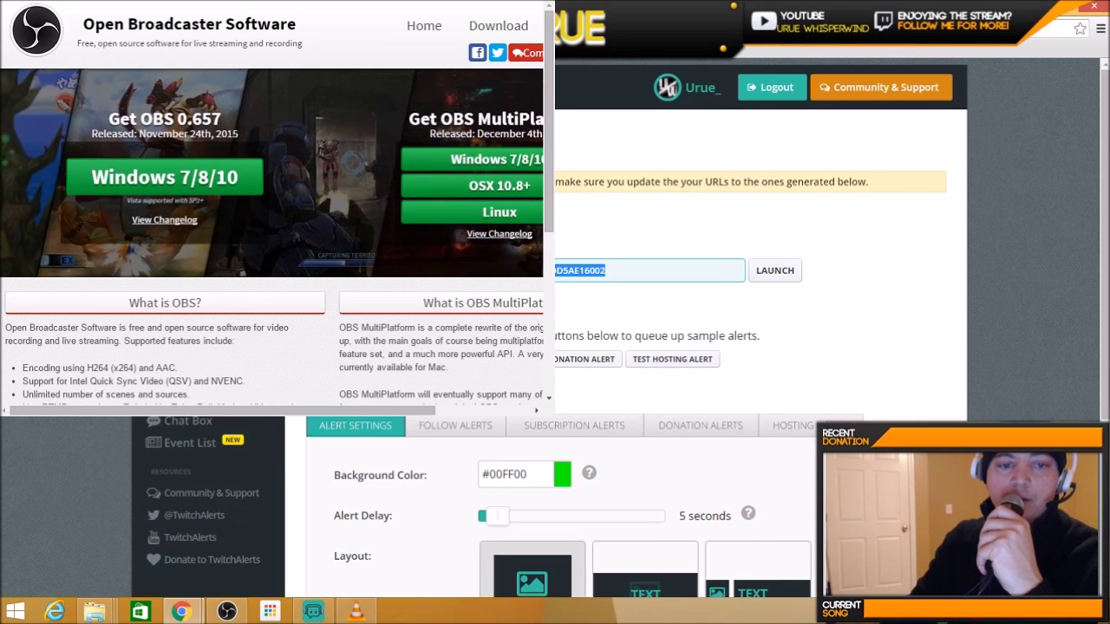
Paste the alert box URL into the BrowserSource, confirm, and drag the source right and down.
click(226, 611)
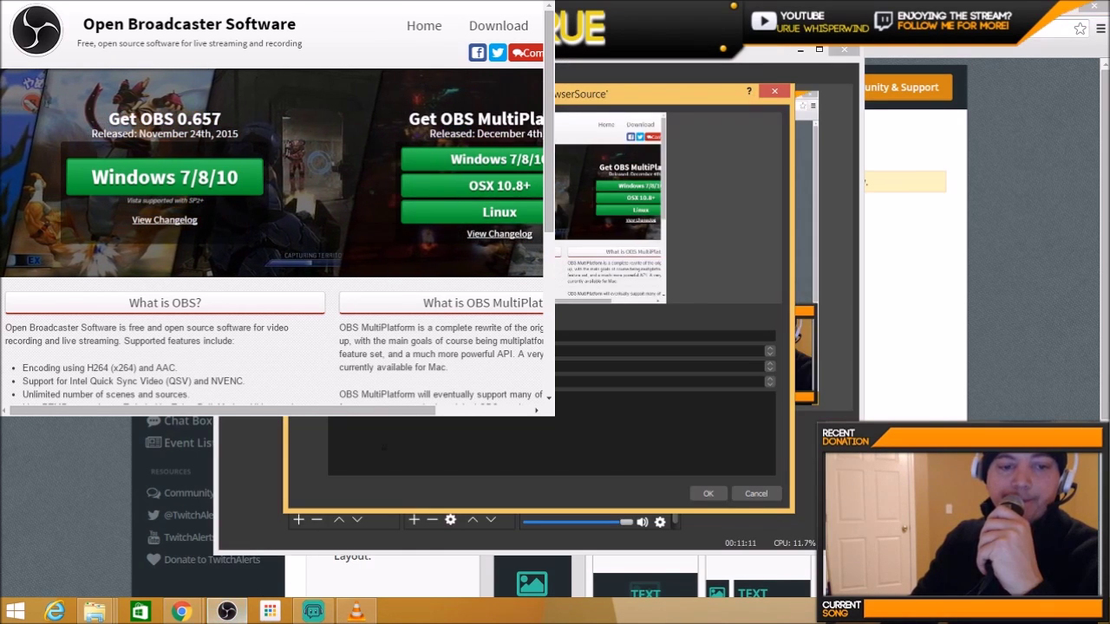
right_click(411, 337)
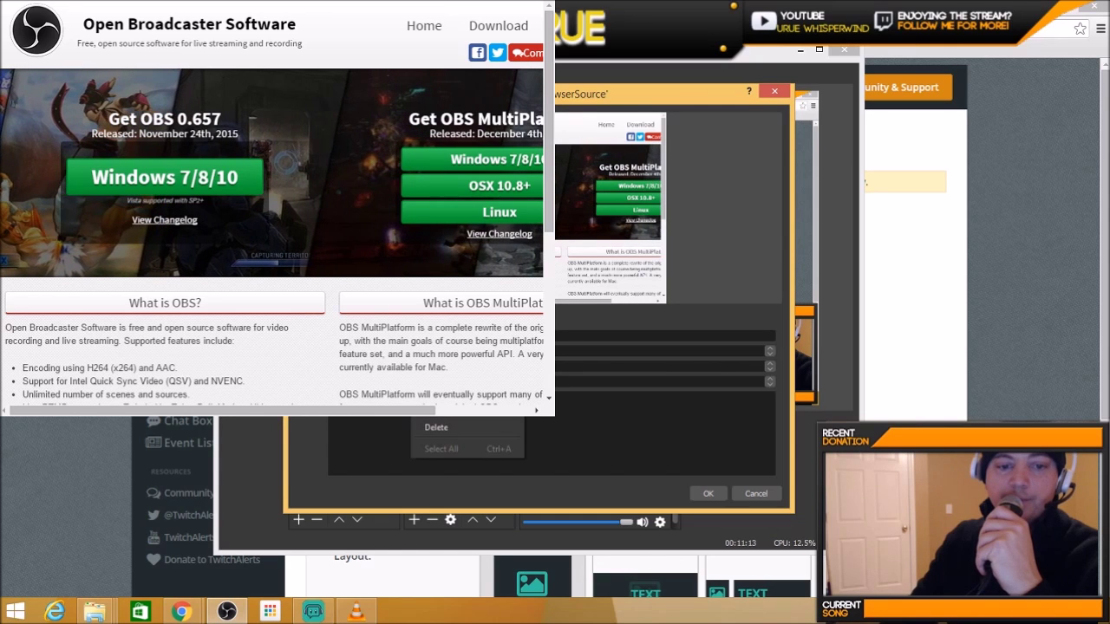
click(434, 397)
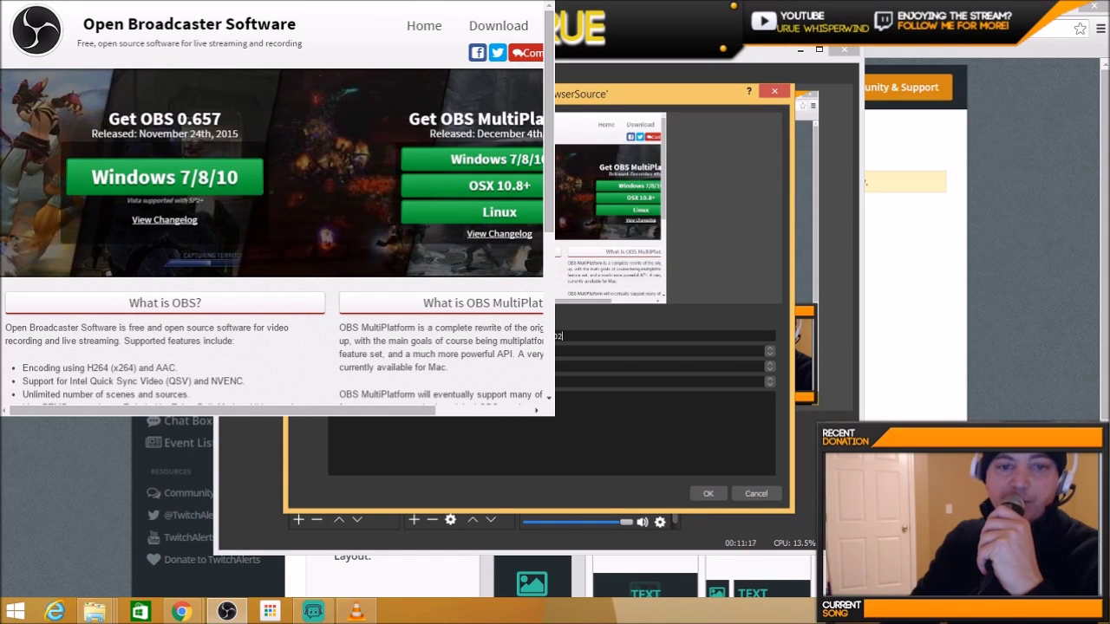
click(708, 493)
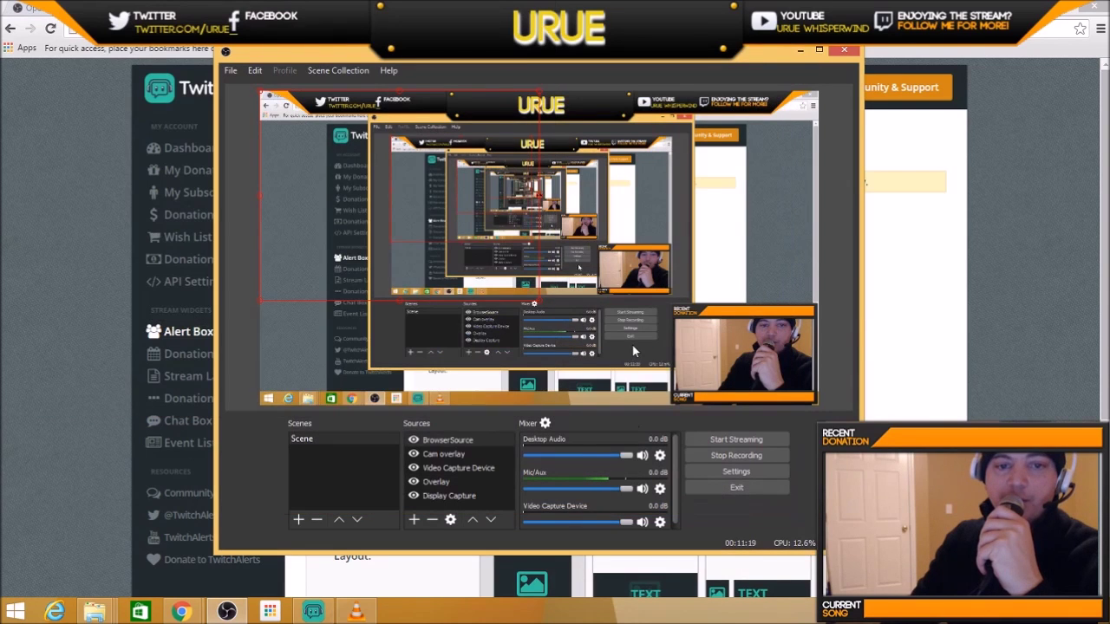
drag(393, 183, 520, 225)
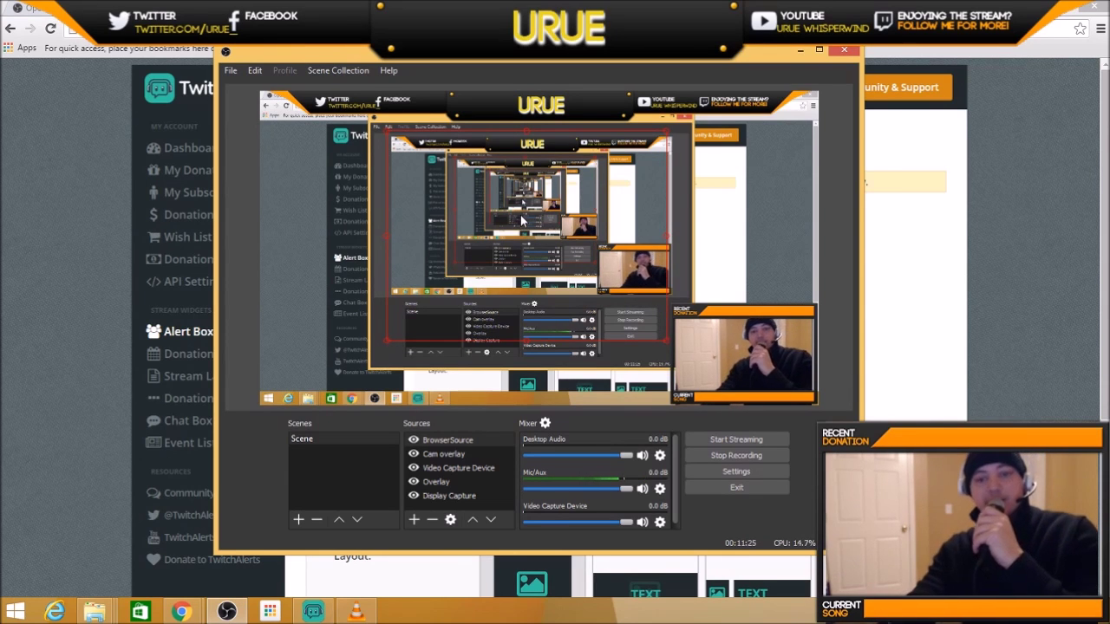
Fire test follow and subscription alerts in TwitchAlerts and watch each appear in OBS.
click(63, 299)
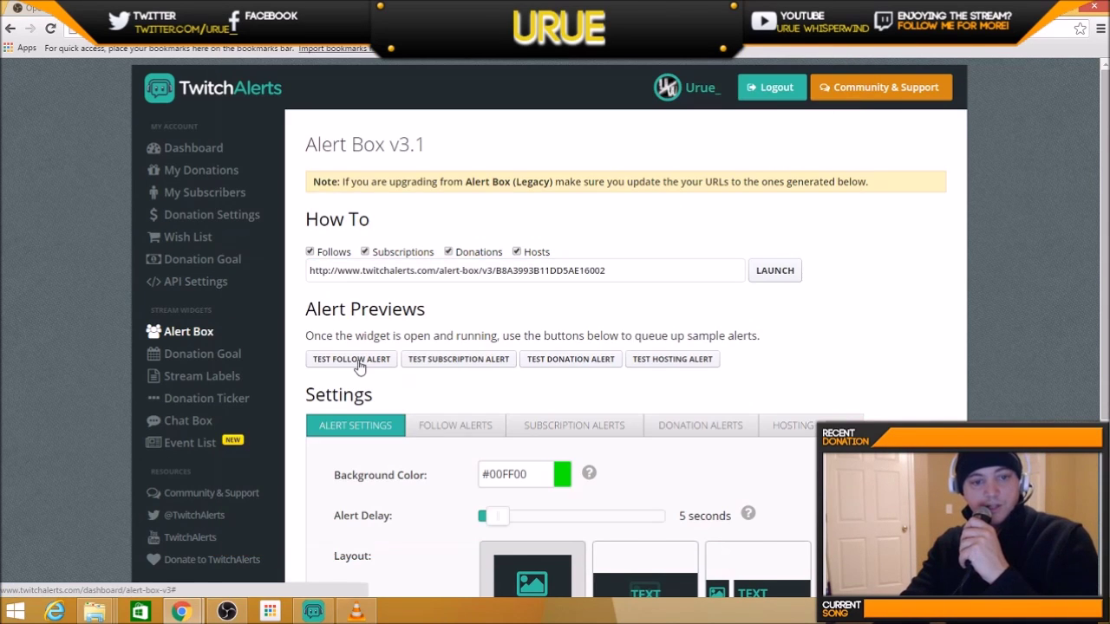
click(360, 366)
key(alt+Tab)
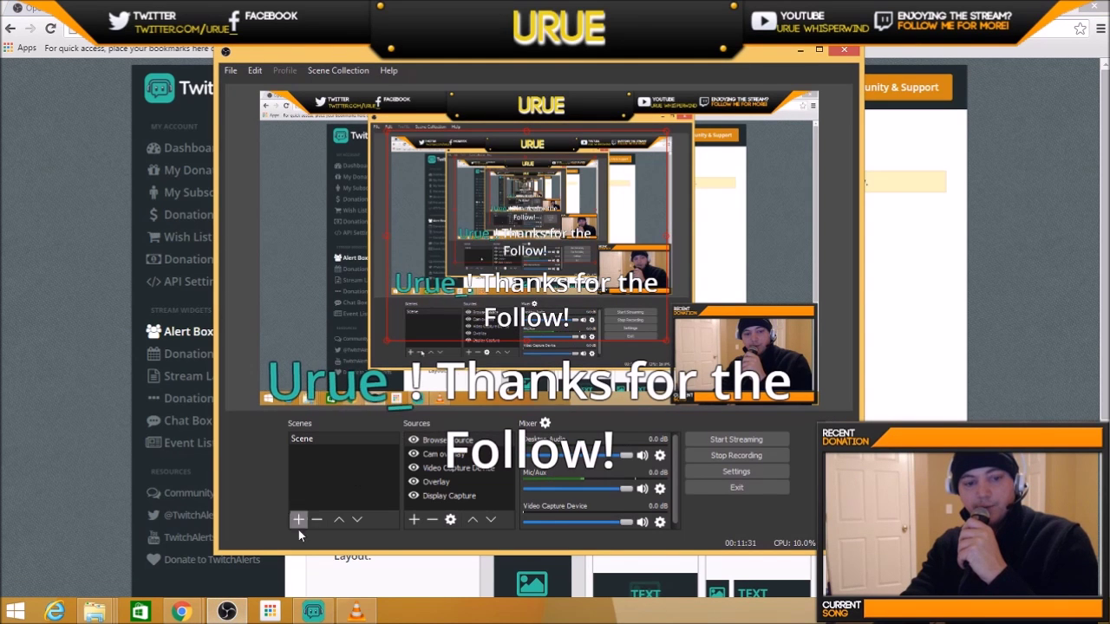
click(67, 424)
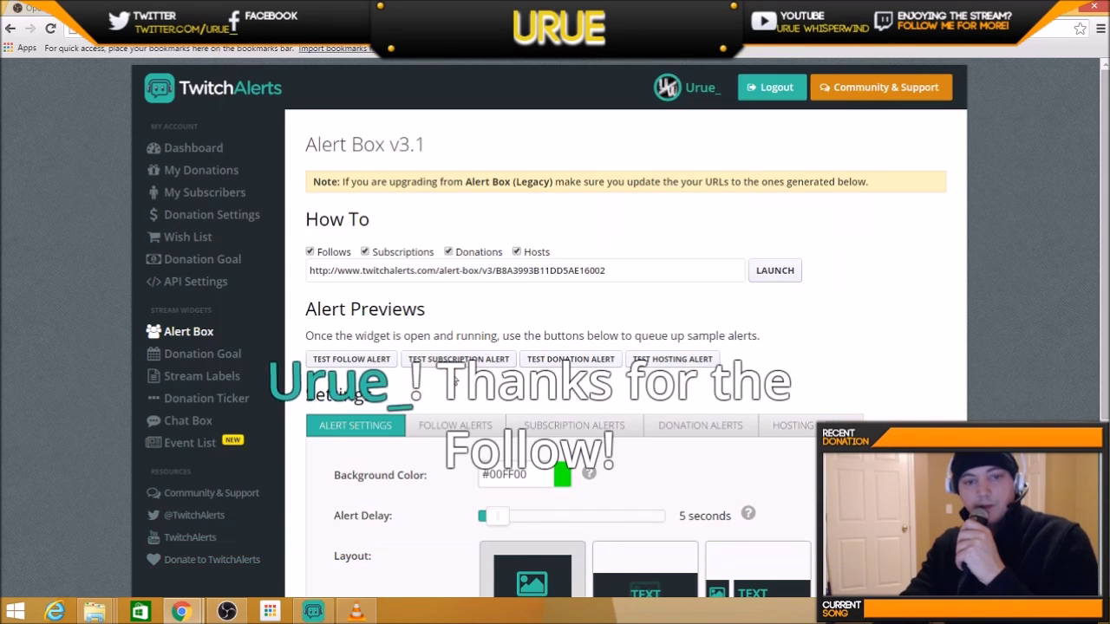
click(458, 359)
key(alt+Tab)
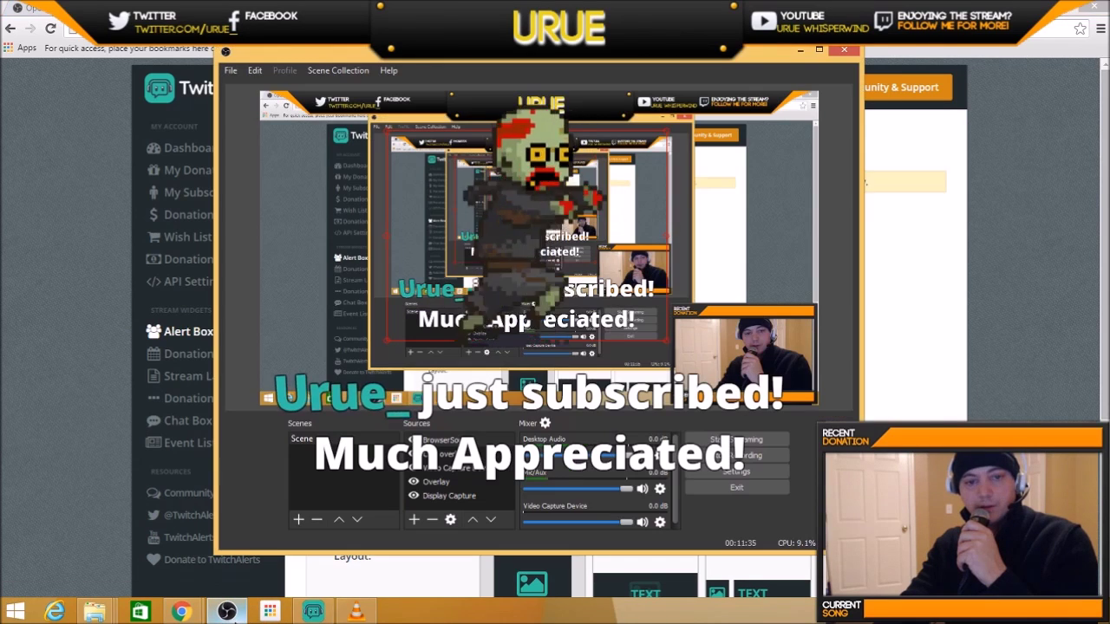
click(41, 274)
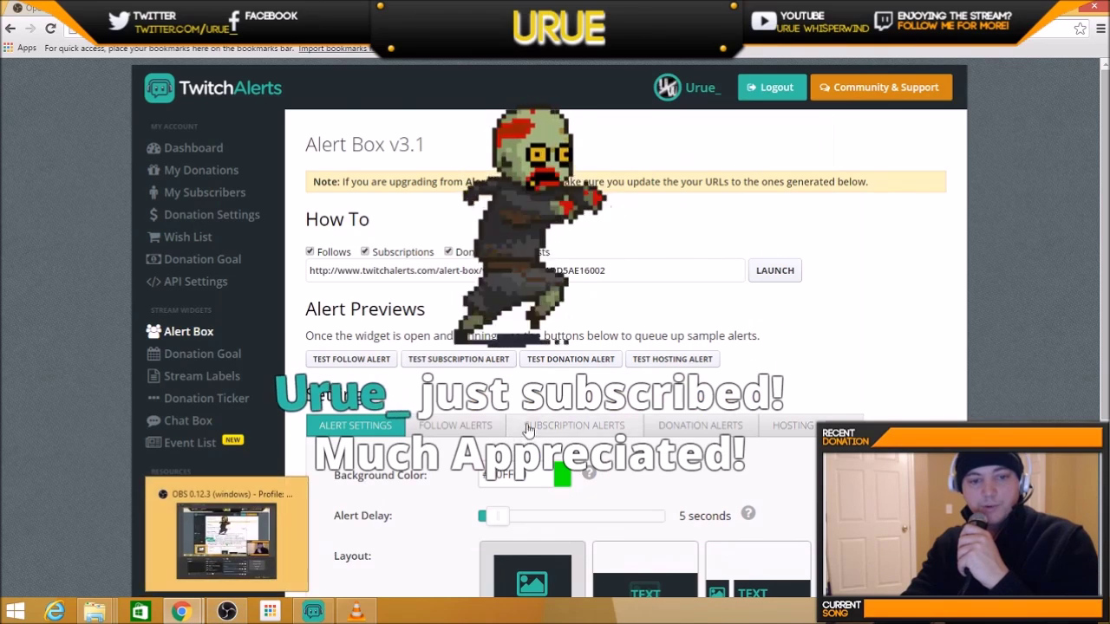
key(alt+Tab)
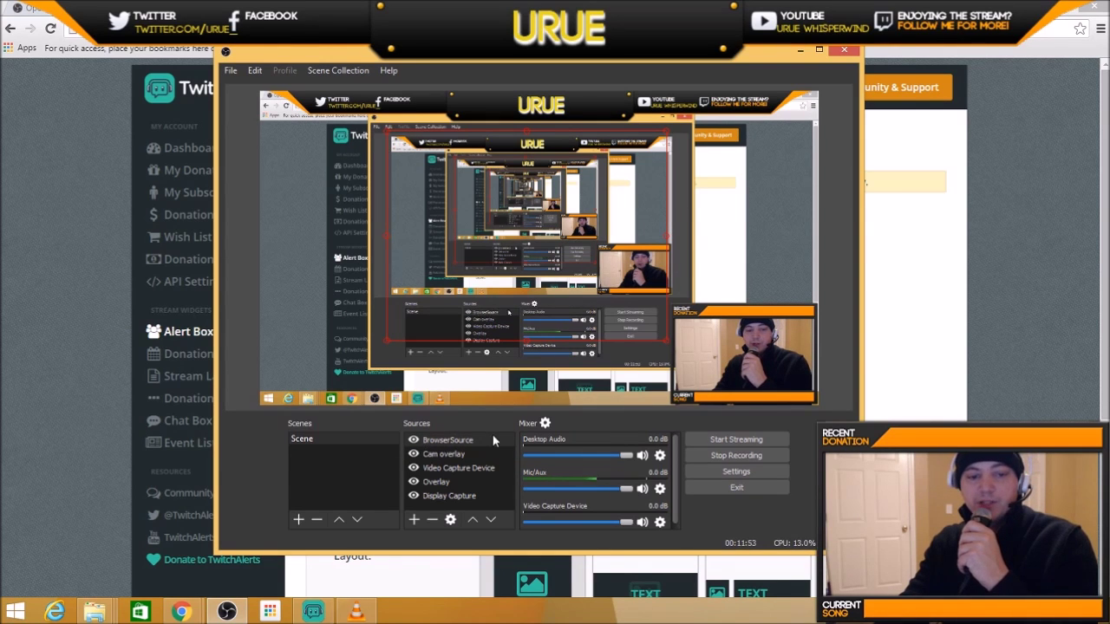
Select Cam overlay, Video Capture Device, Overlay and Display Capture in turn, then return to TwitchAlerts.
click(474, 454)
click(460, 468)
click(443, 482)
click(440, 492)
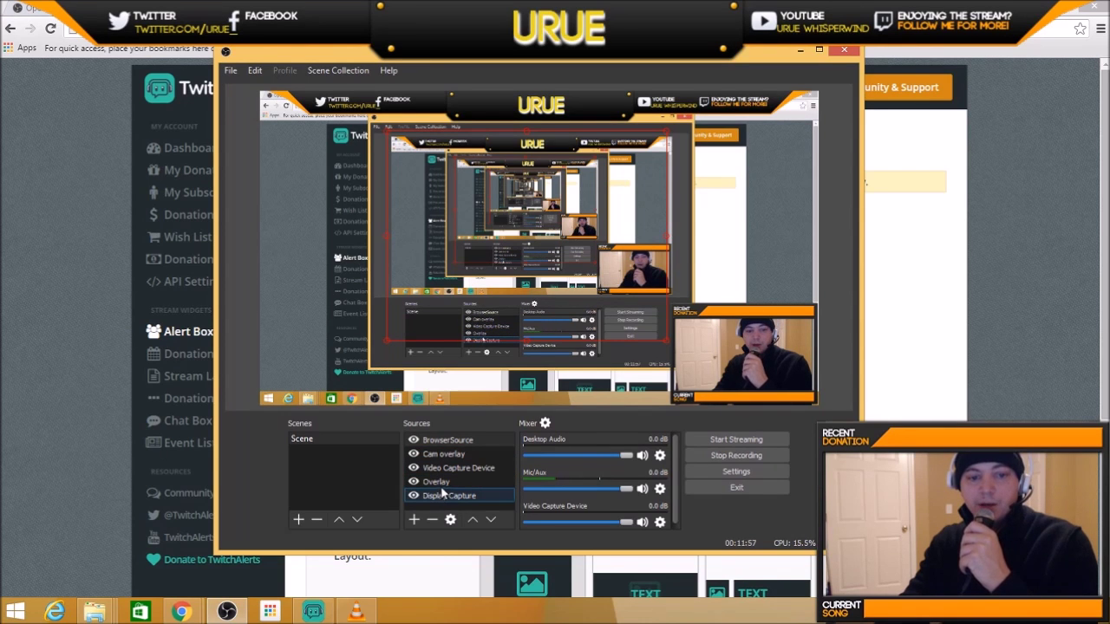
click(441, 486)
click(477, 404)
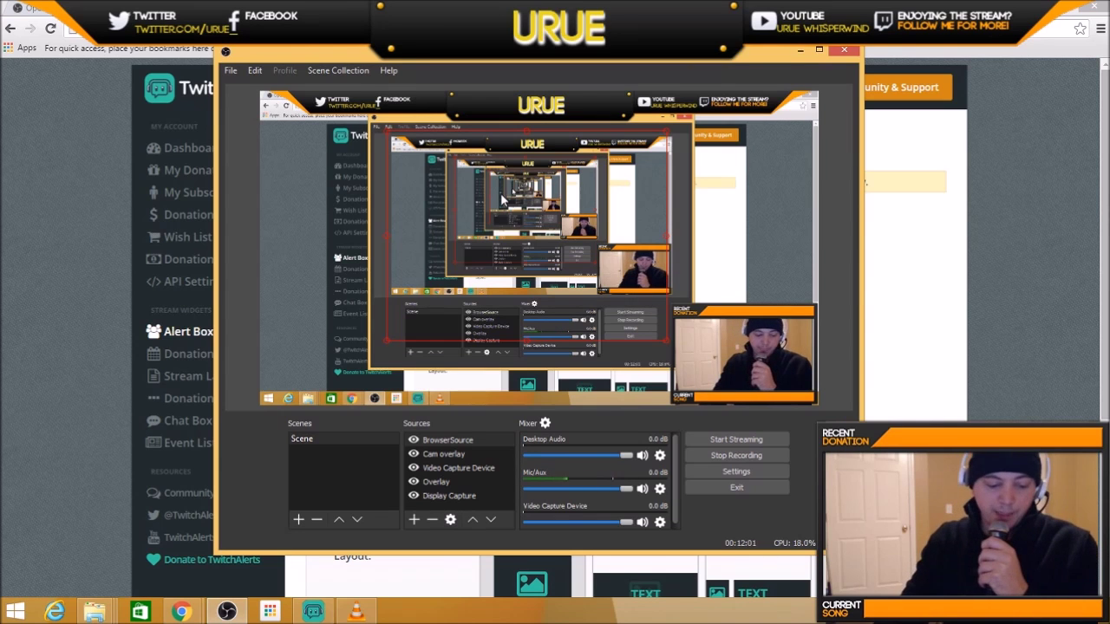
click(58, 200)
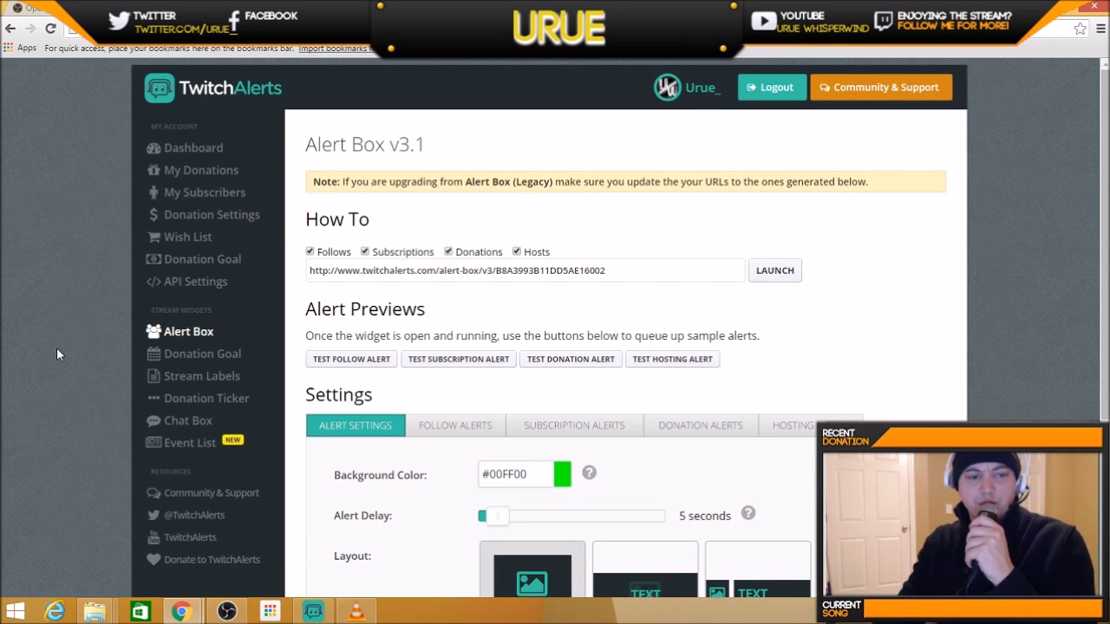
scroll(57, 351, down, 1)
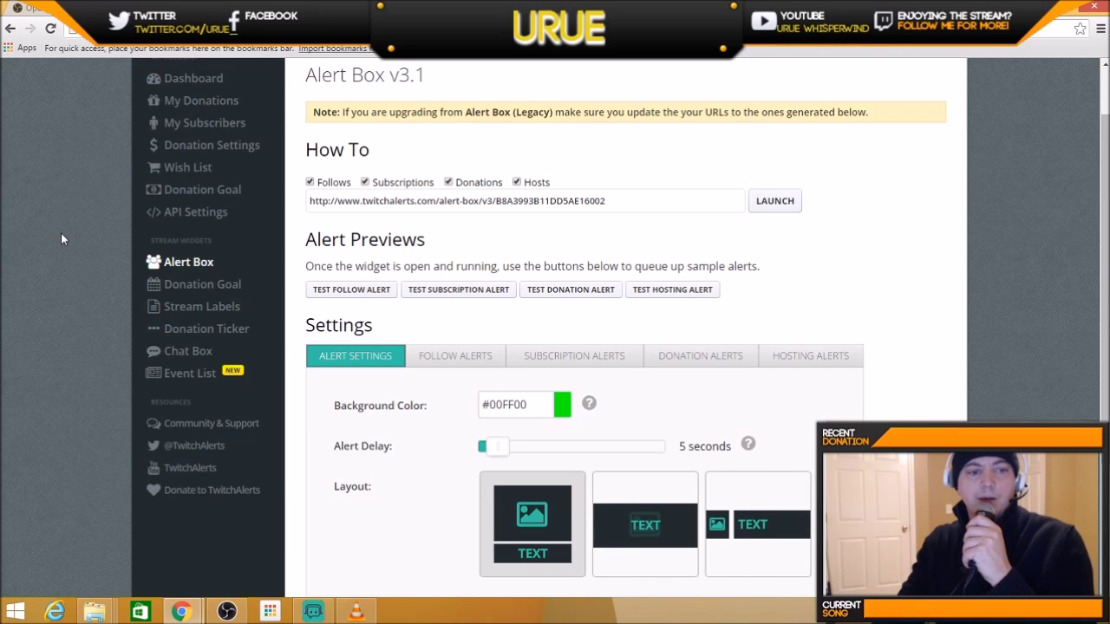
View TwitchAlerts' Stream Labels page and the StreamLabels app's recent events, then restore OBS.
click(212, 308)
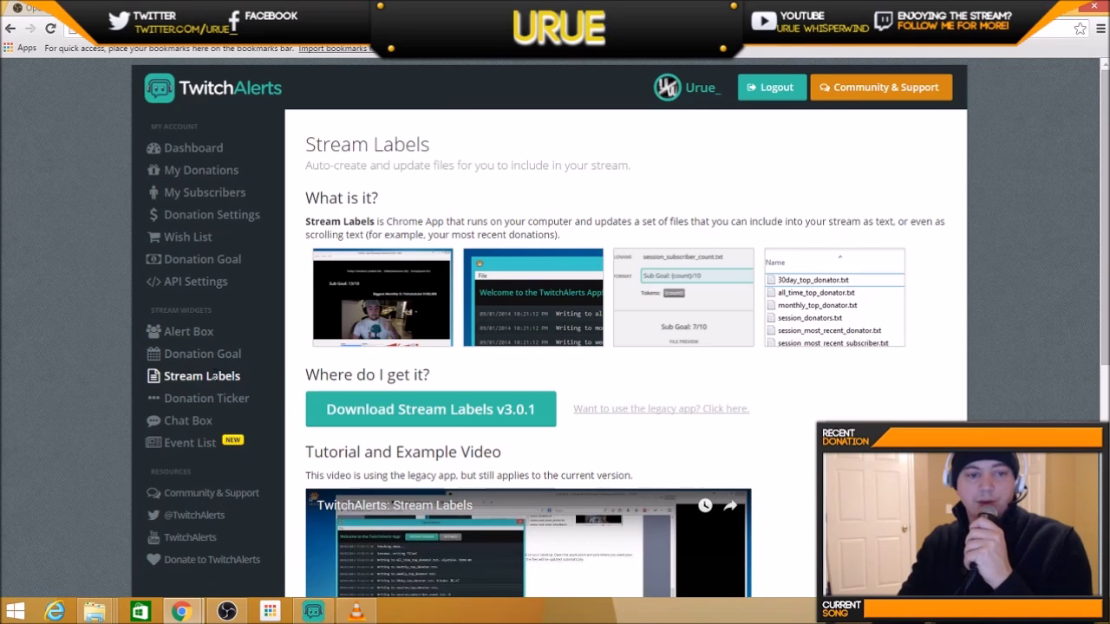
click(313, 612)
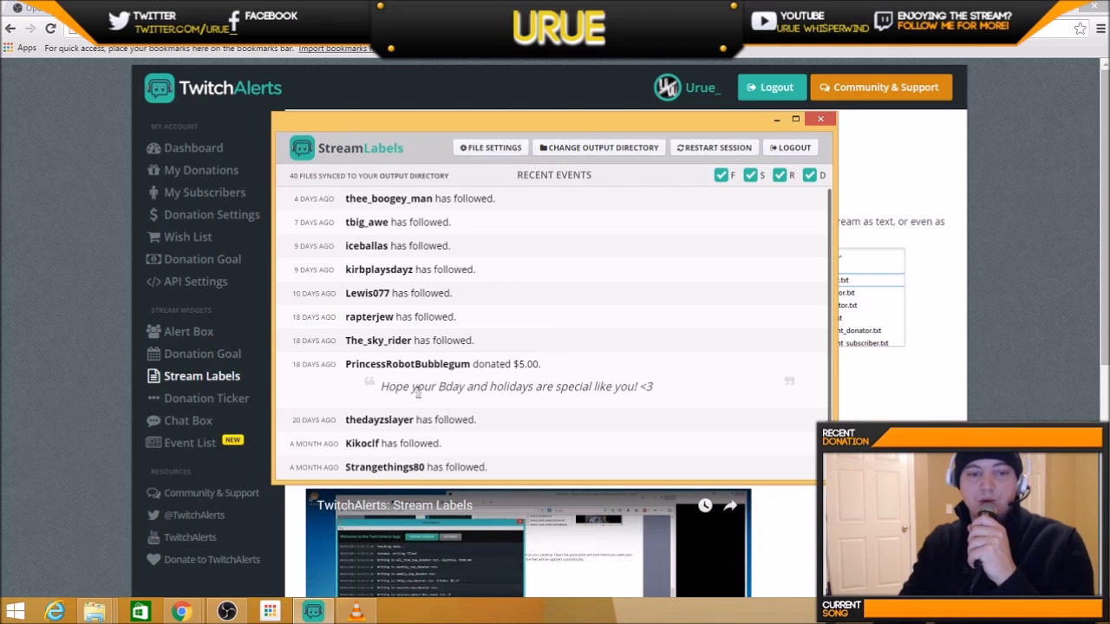
click(776, 120)
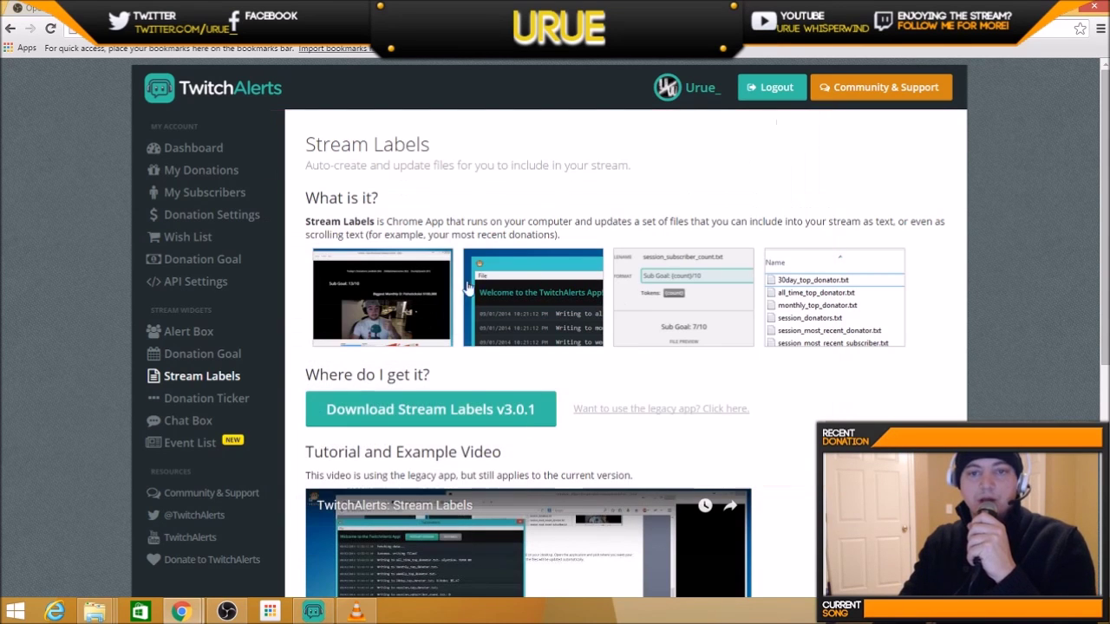
click(228, 611)
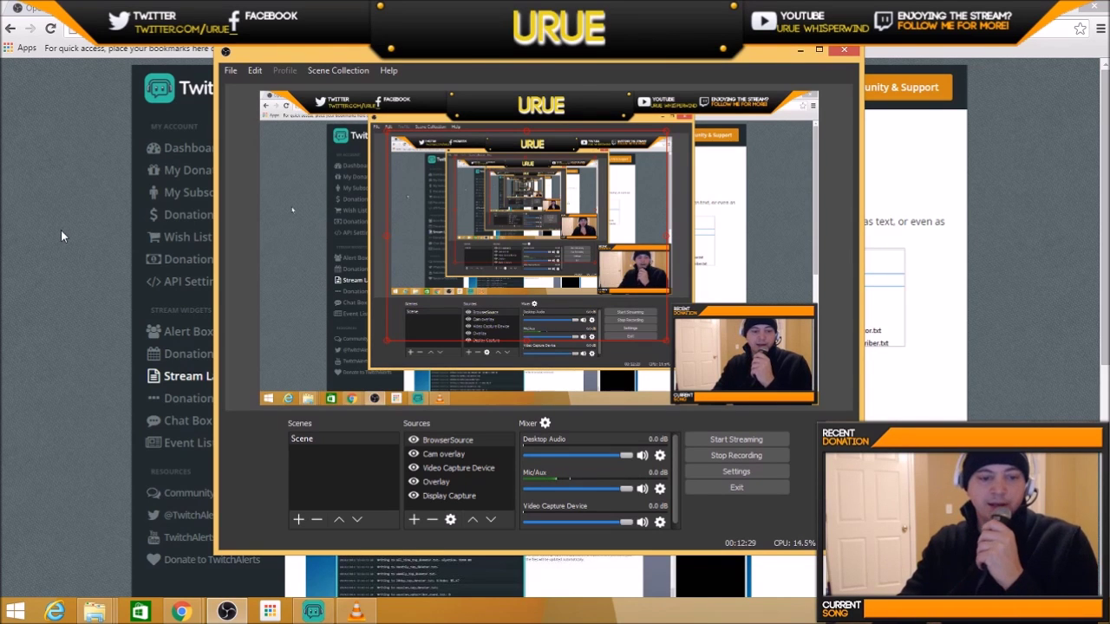
click(457, 496)
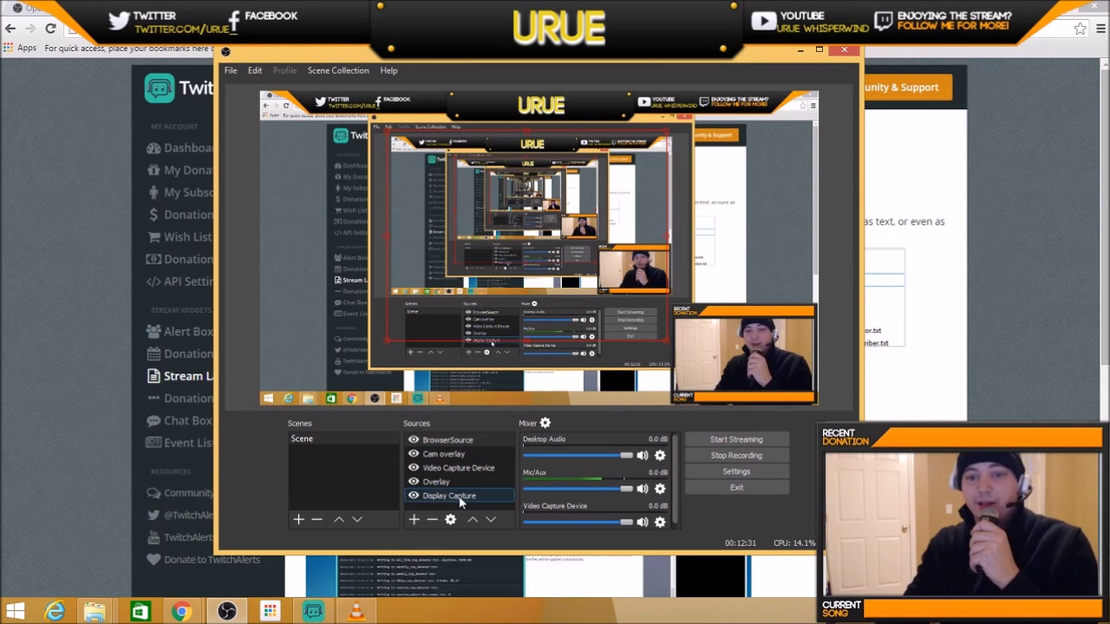
click(411, 520)
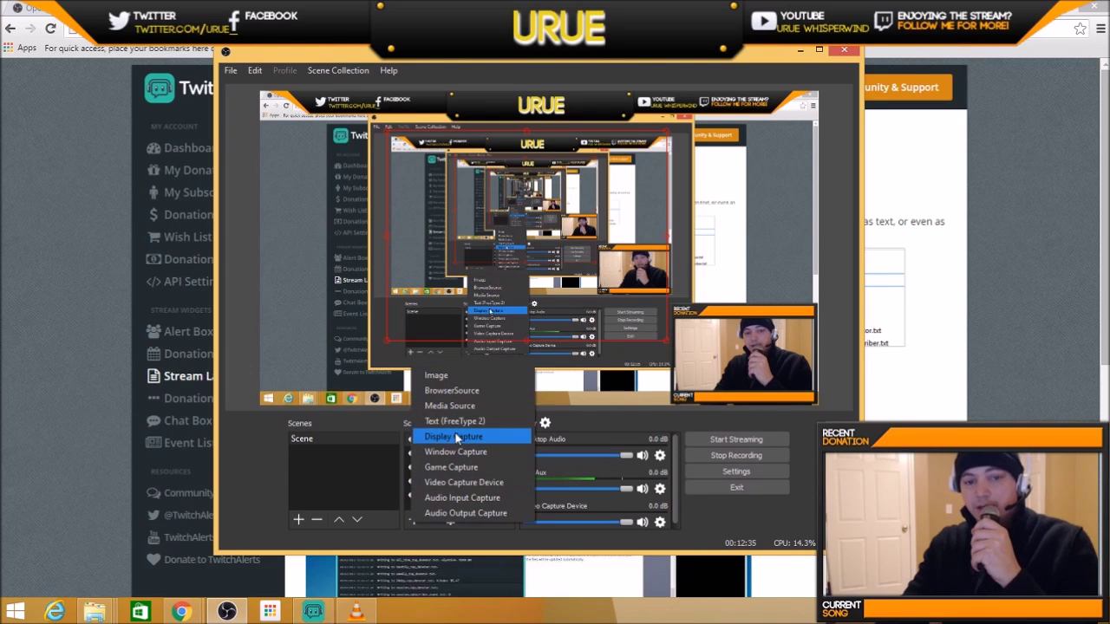
click(62, 372)
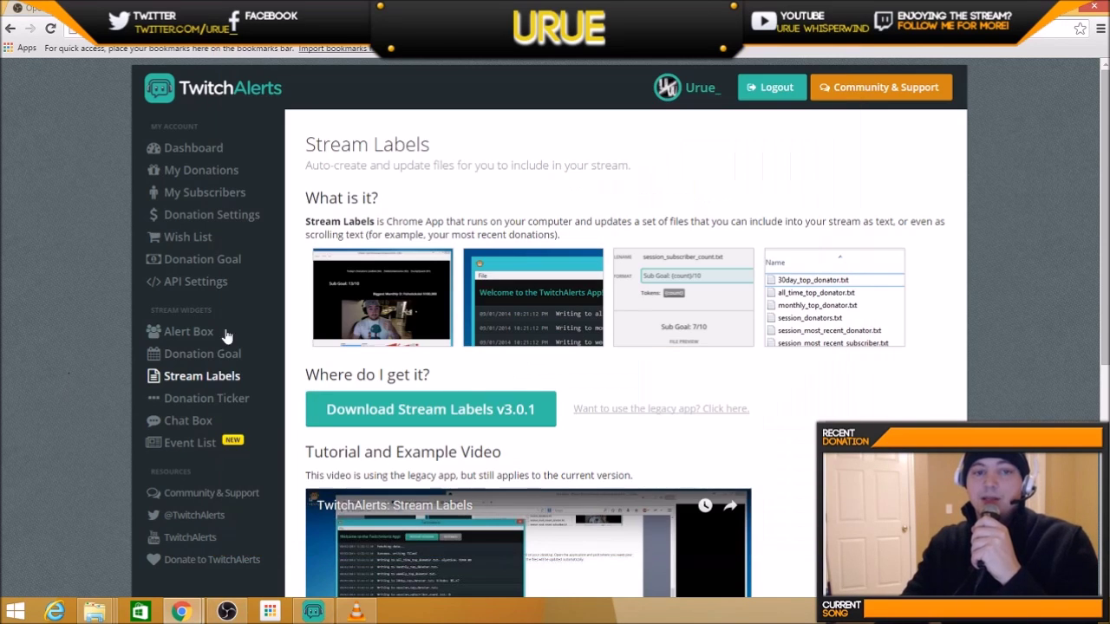
click(227, 612)
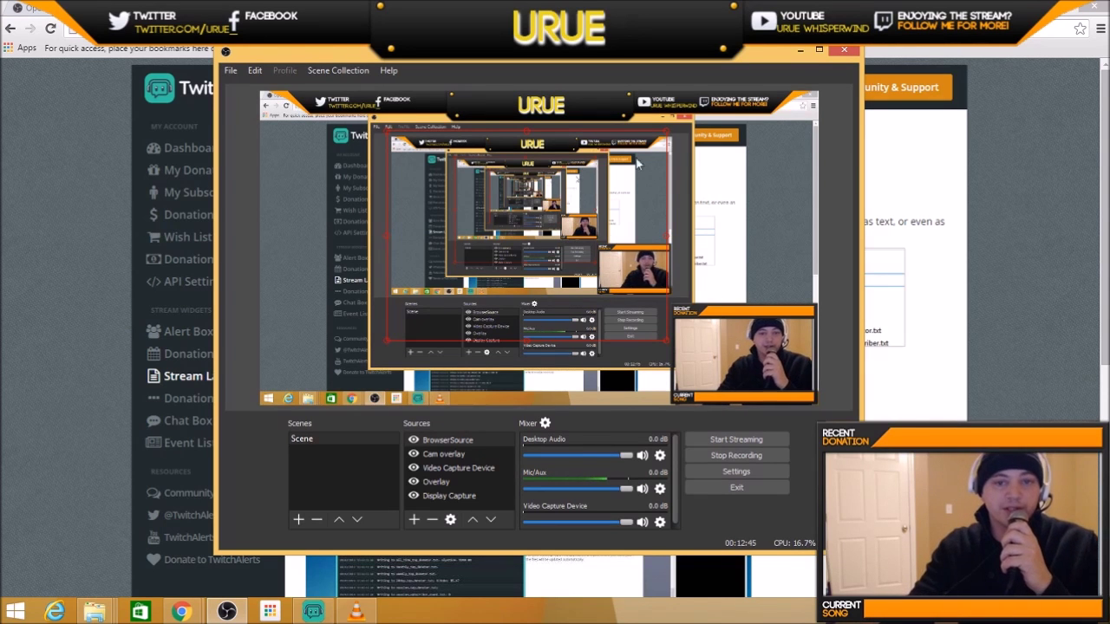
click(797, 51)
Minimize Chrome and the Alert Box Widget, close VLC, and restore OBS showing a bare desktop.
click(1056, 17)
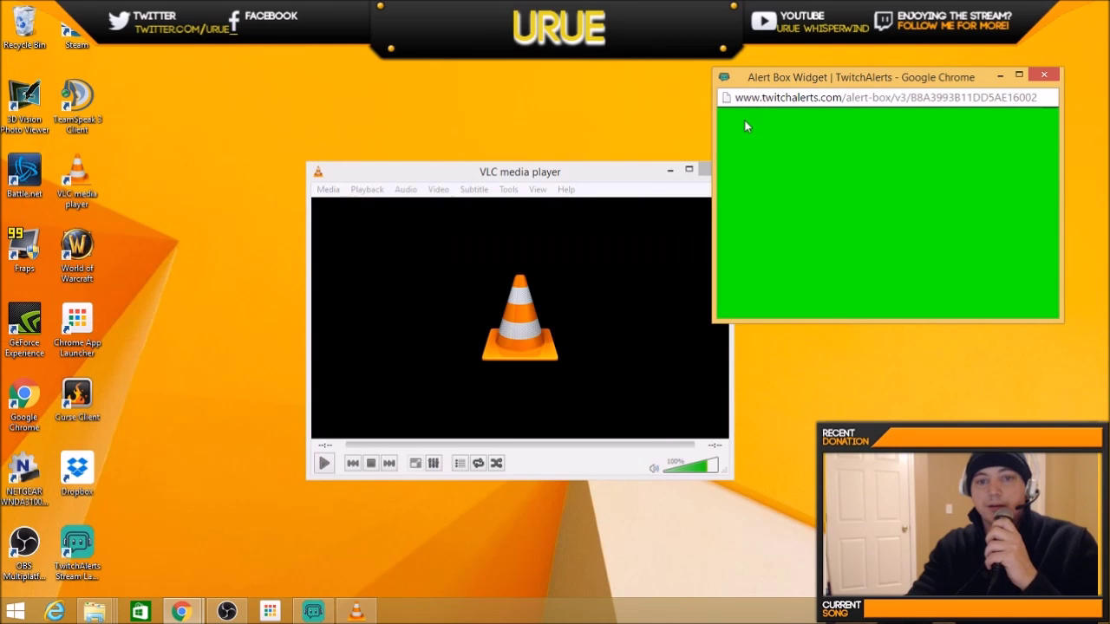
click(611, 160)
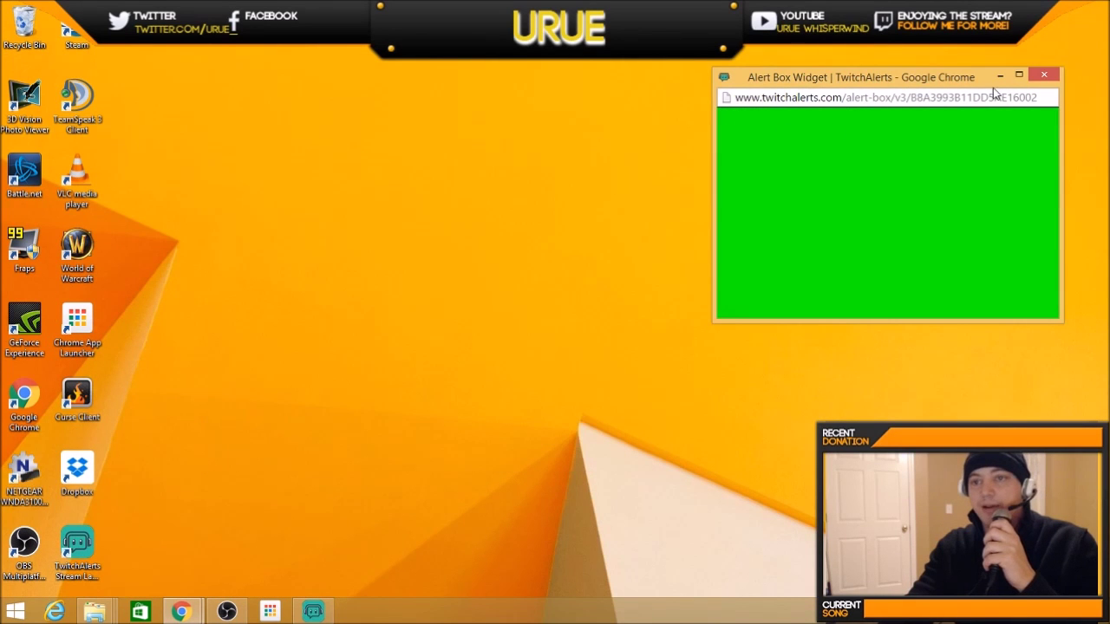
click(997, 77)
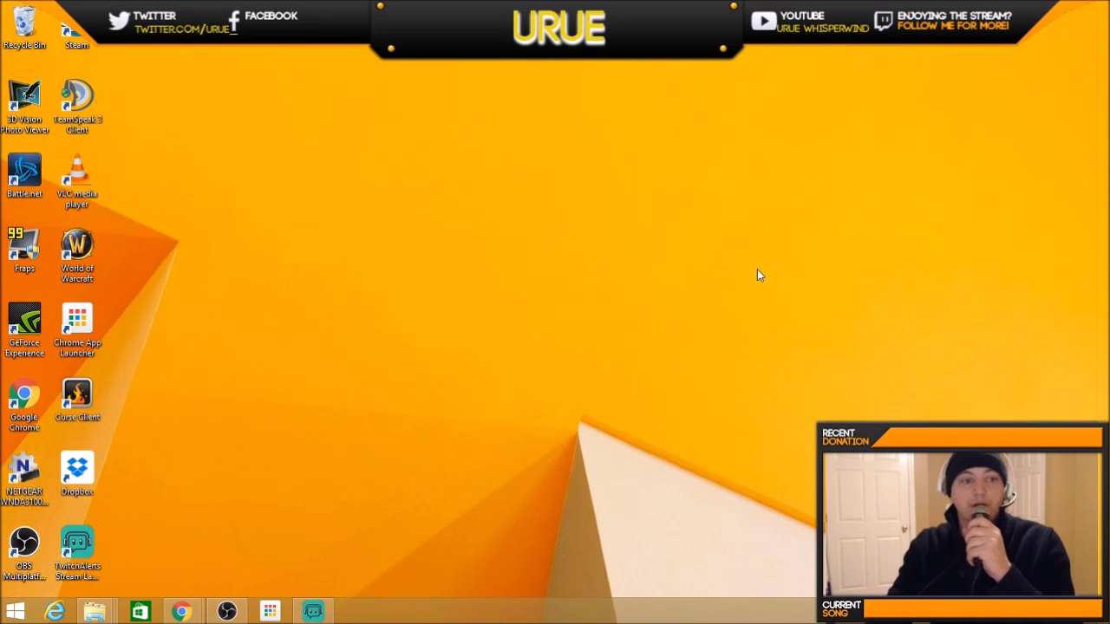
click(226, 611)
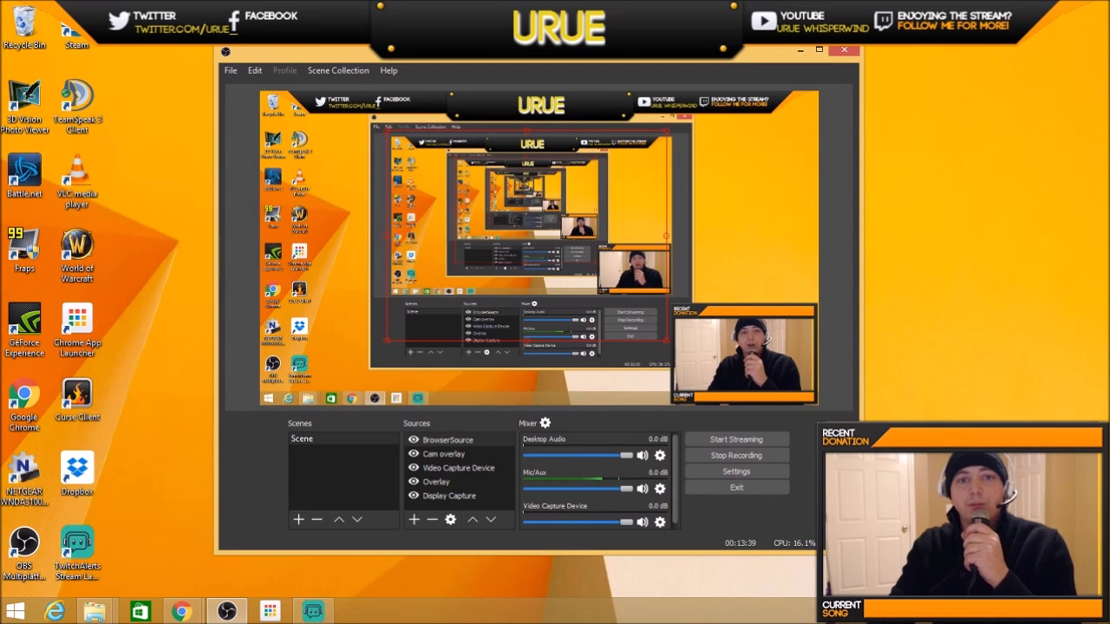